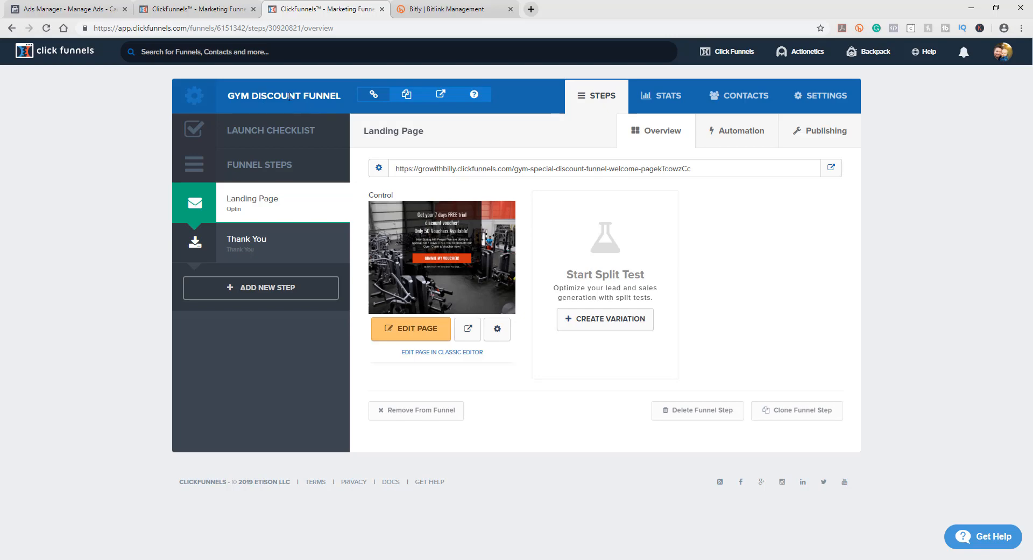
Preview the Gym Discount Funnel's live landing page, then close it and switch to the Freedom Secrets funnel
left_click(832, 169)
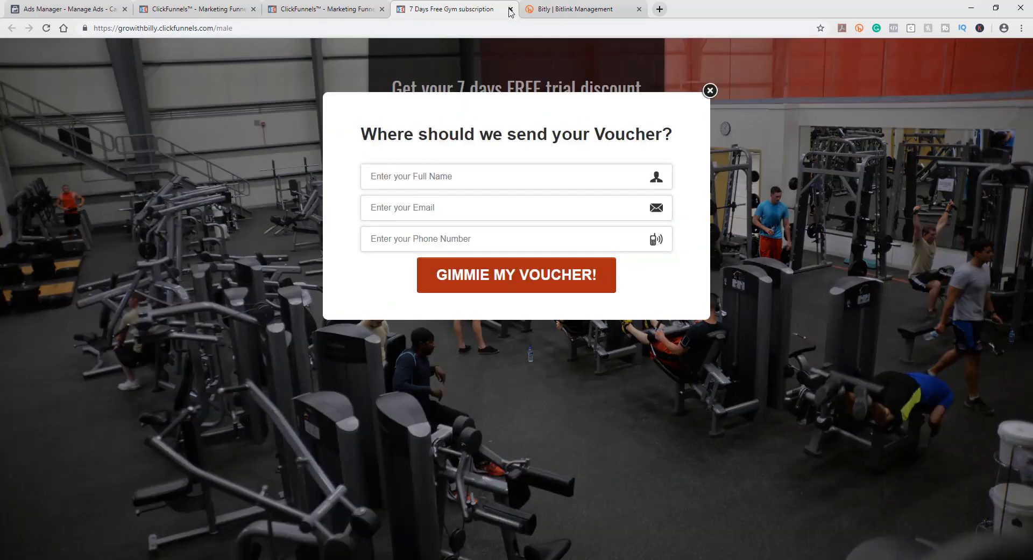
left_click(511, 9)
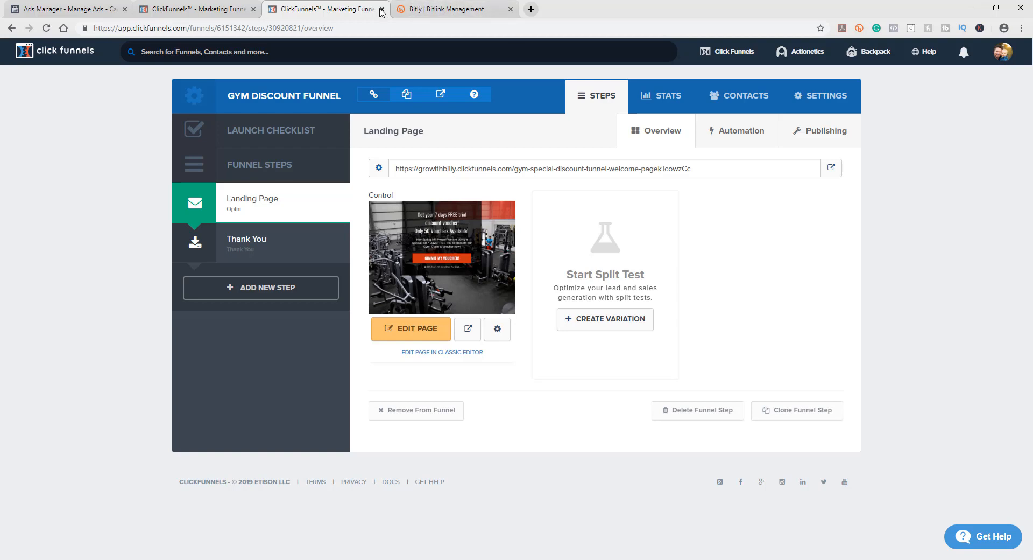
left_click(430, 9)
left_click(211, 8)
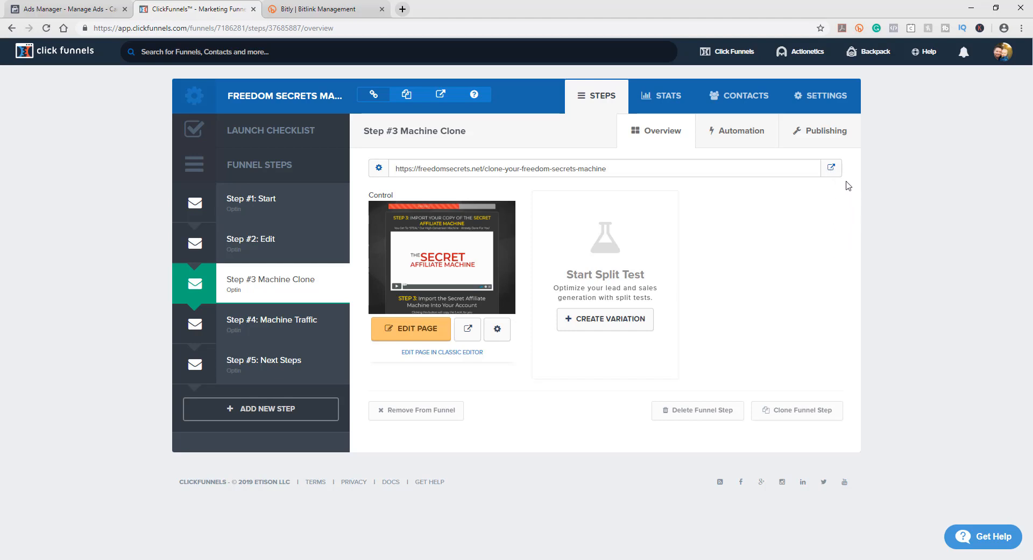
Open the live page of Step #3 Machine Clone, review it down to the import and affiliate link options, and close it
left_click(832, 168)
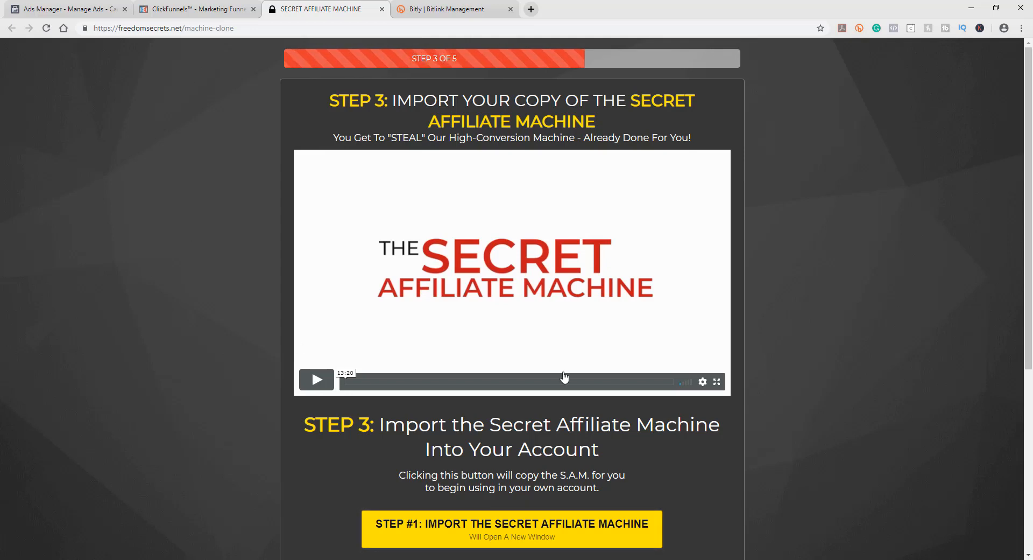
scroll(819, 294, "down", 2)
scroll(828, 302, "up", 2)
scroll(829, 281, "down", 5)
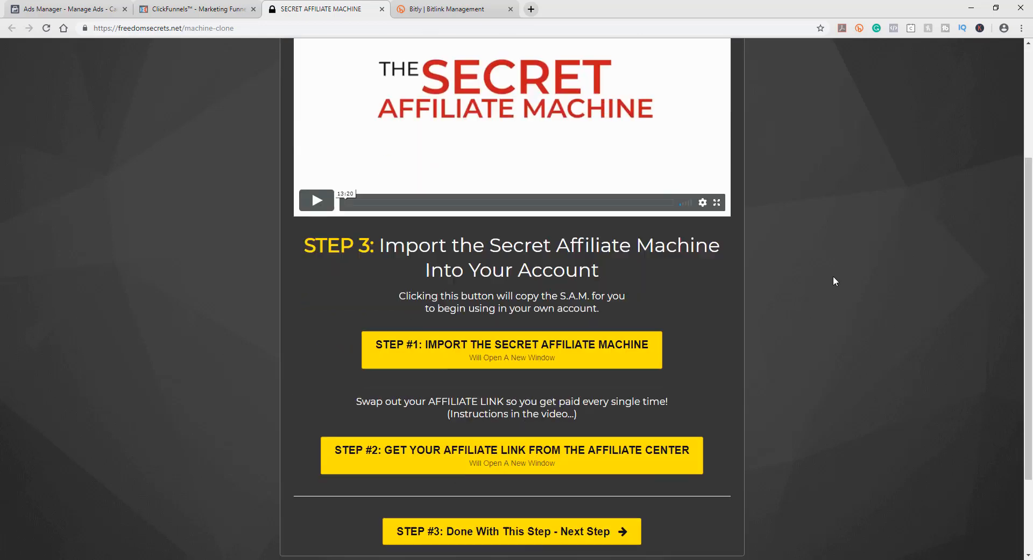
scroll(834, 289, "up", 5)
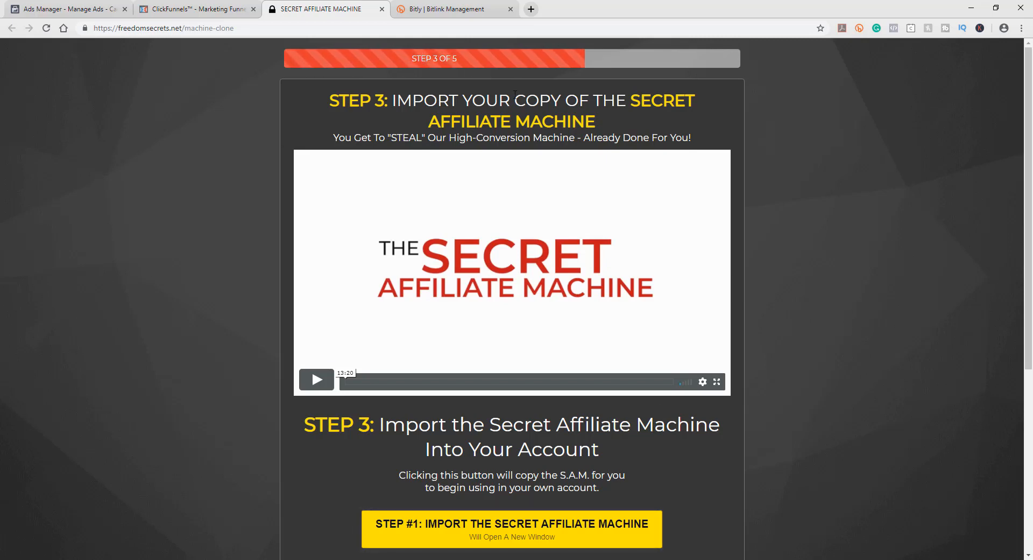
left_click(171, 8)
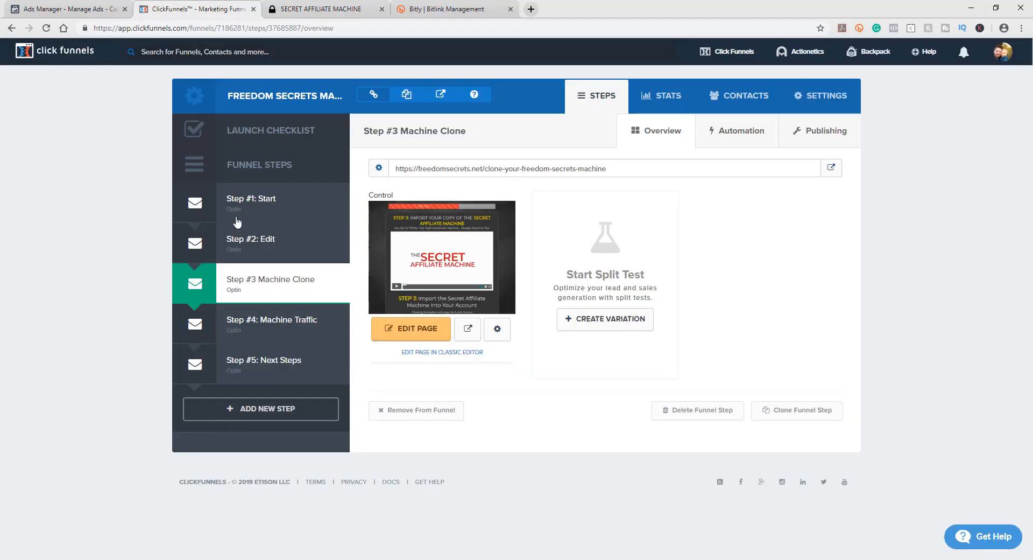
left_click(381, 12)
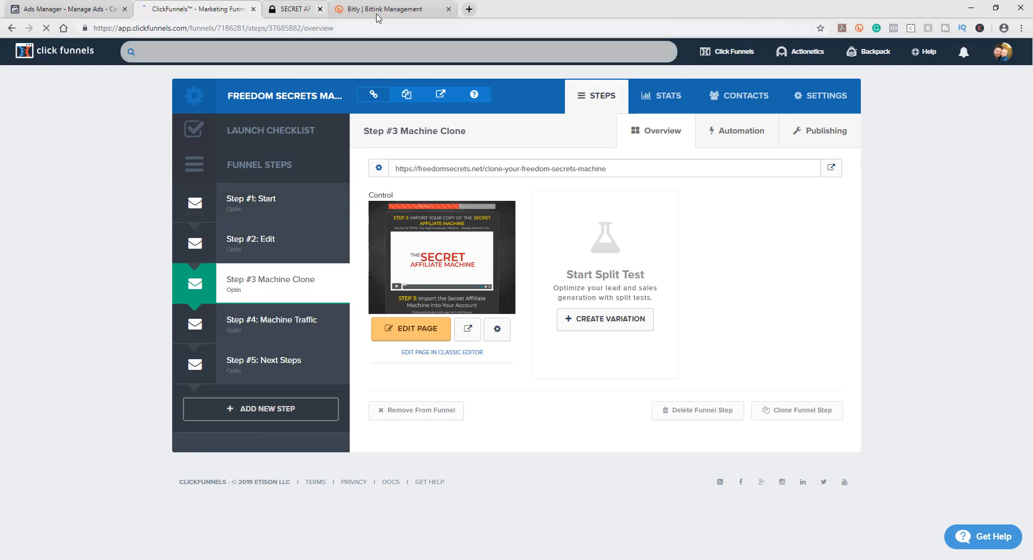
Open the live page of Step #1: Start and review its headline, video and email opt-in form
left_click(266, 203)
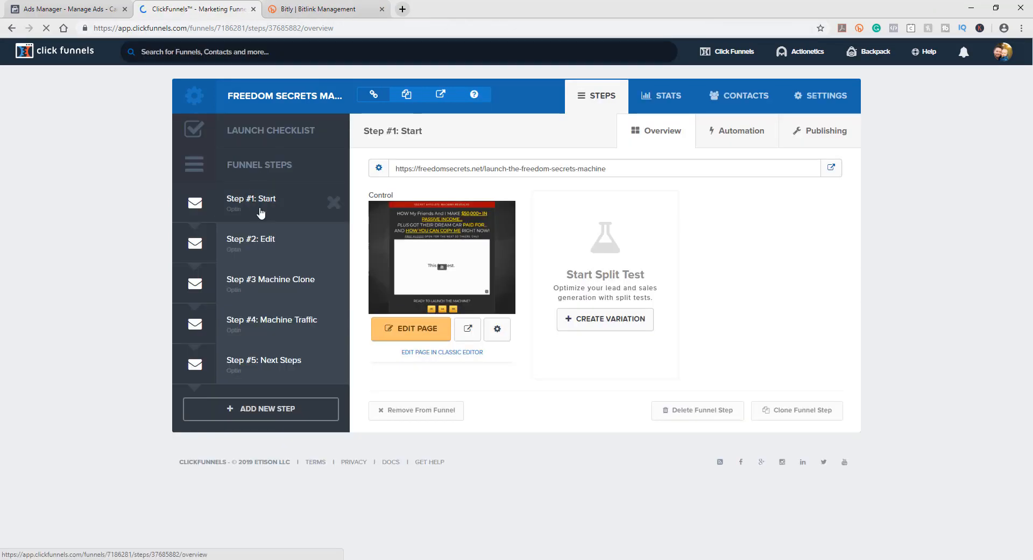
left_click(830, 169)
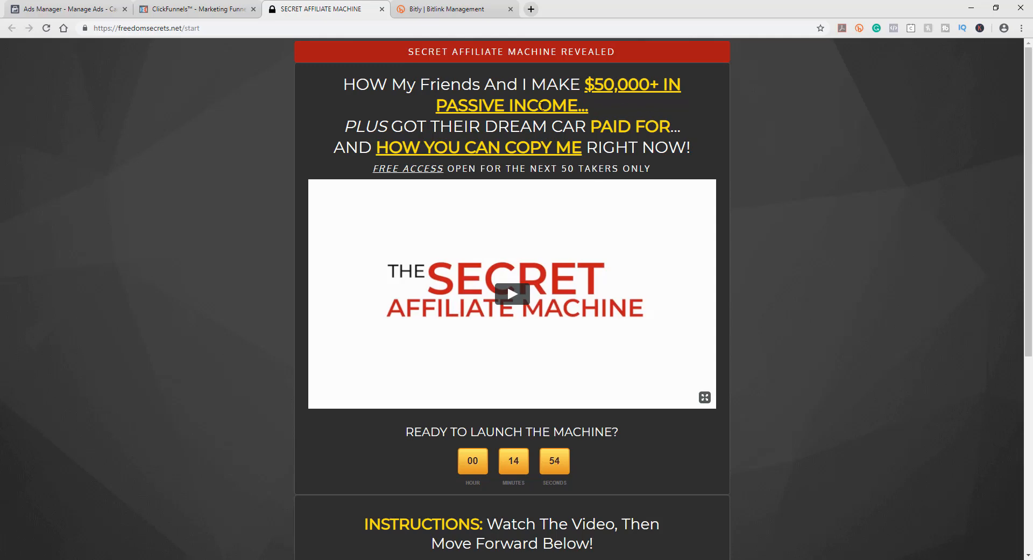
scroll(789, 217, "down", 3)
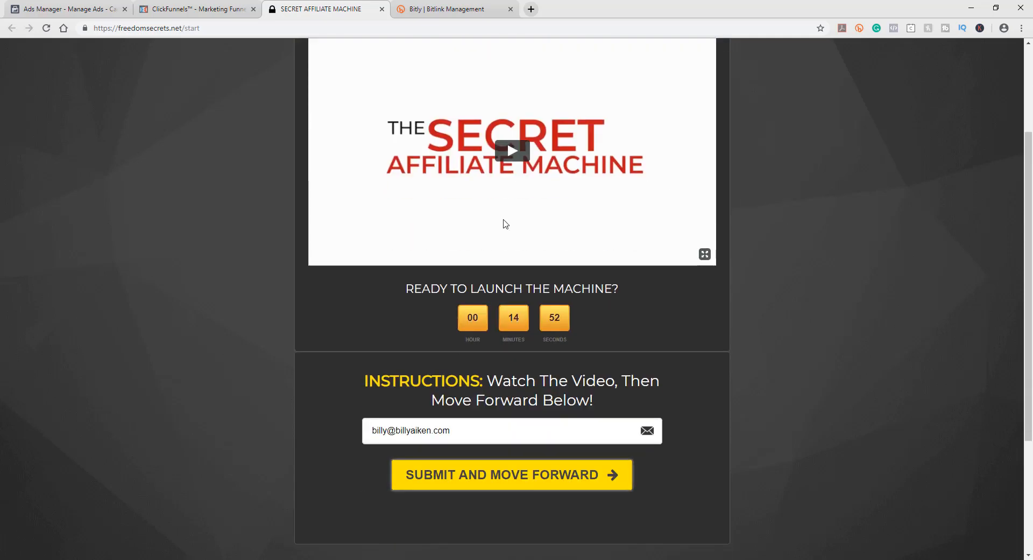
scroll(815, 402, "up", 3)
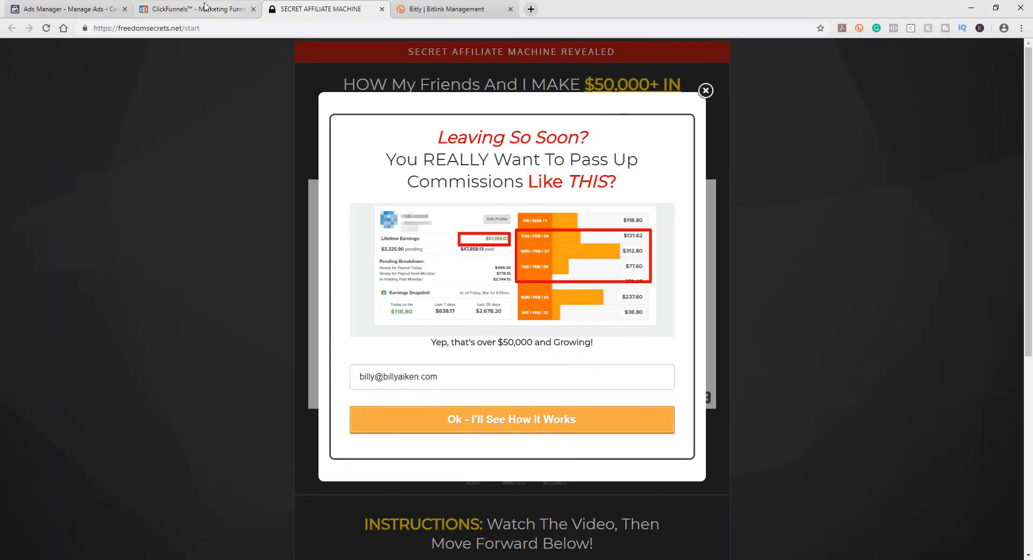
left_click(194, 9)
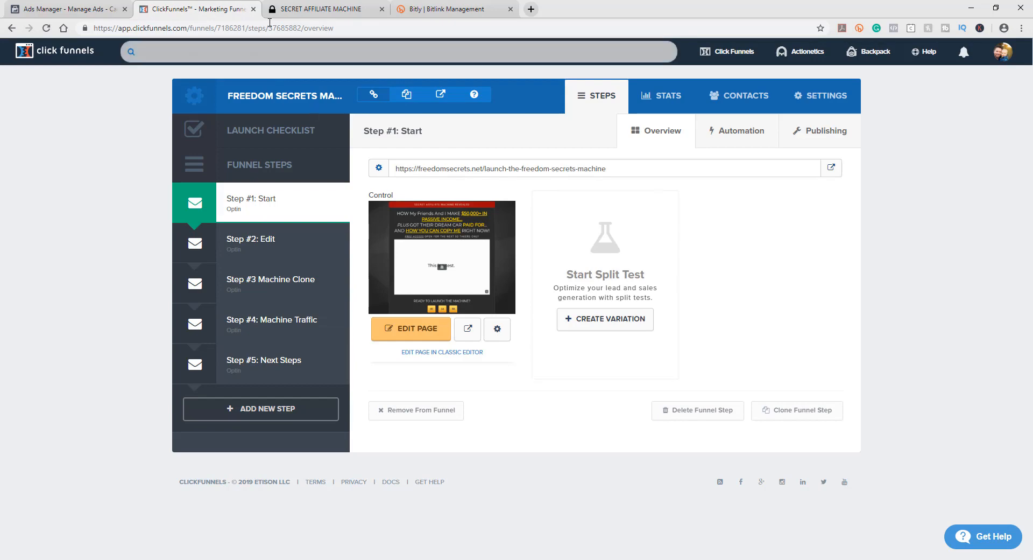
left_click(319, 9)
left_click(749, 182)
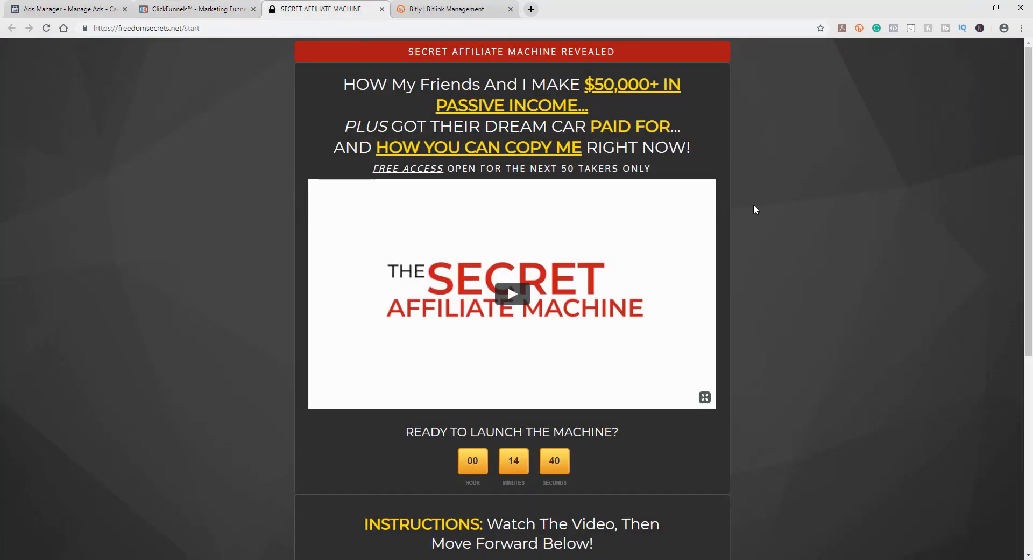
scroll(775, 328, "down", 5)
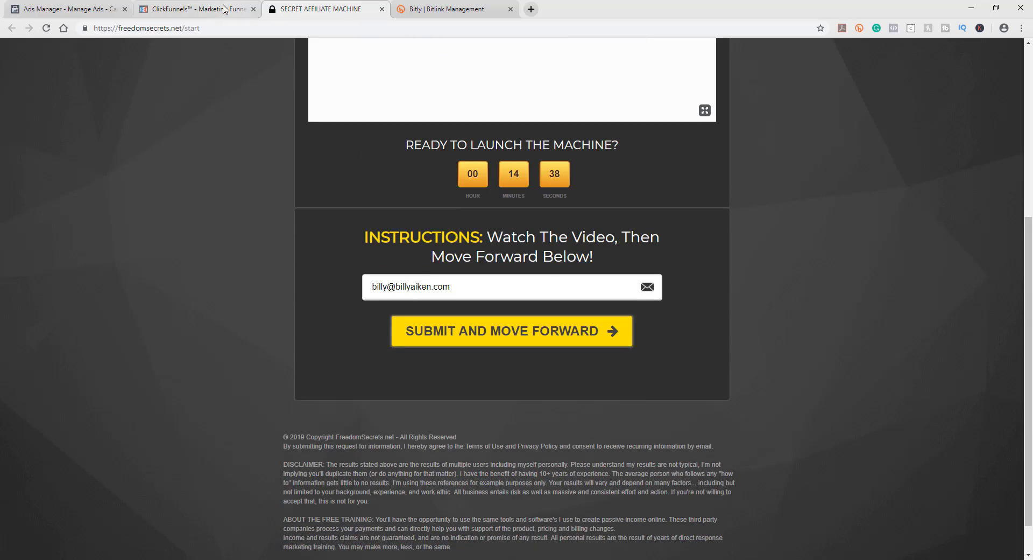
Return to the funnel and reopen the live page of Step #3 Machine Clone to examine its numbered action steps
left_click(225, 8)
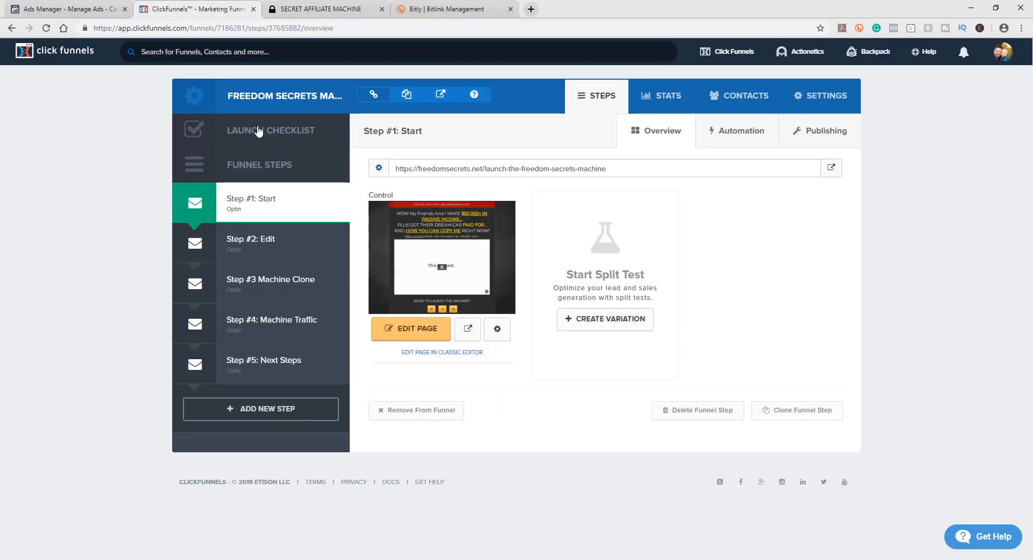
left_click(280, 288)
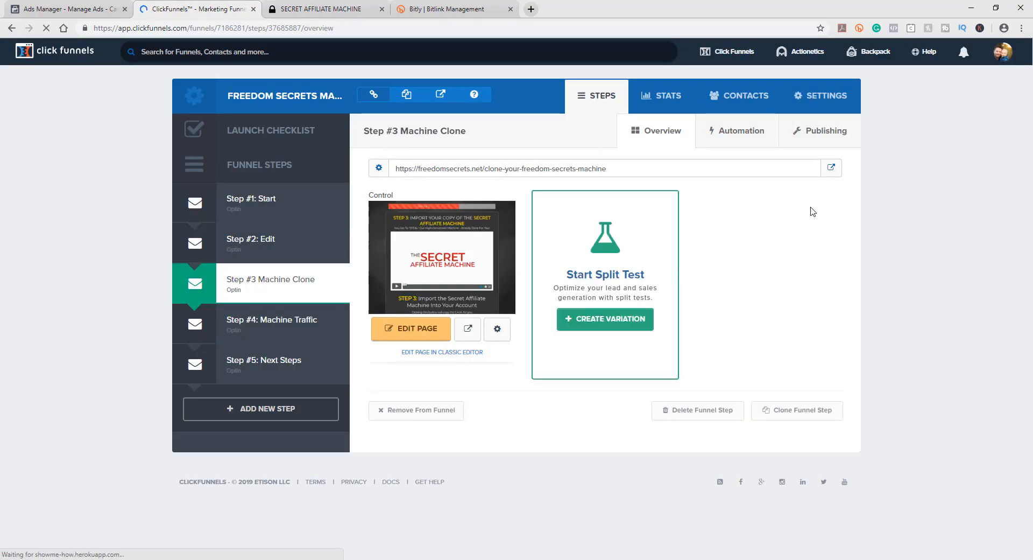
left_click(832, 168)
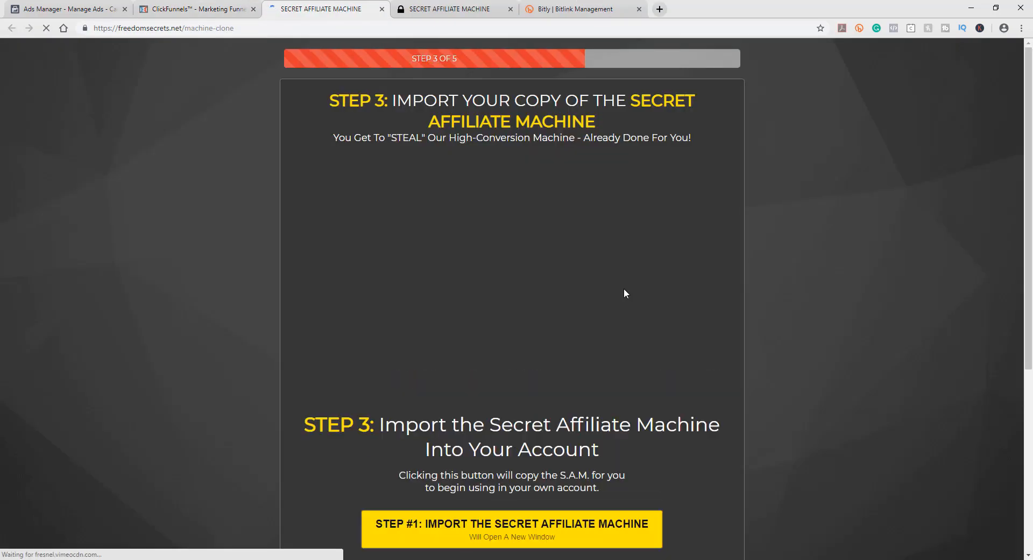
scroll(819, 325, "down", 5)
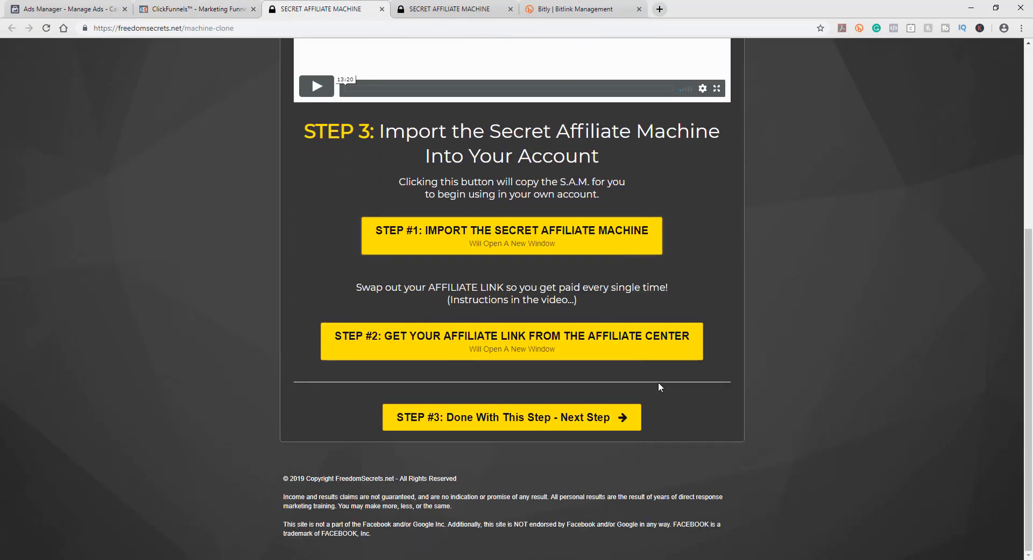
scroll(857, 348, "up", 5)
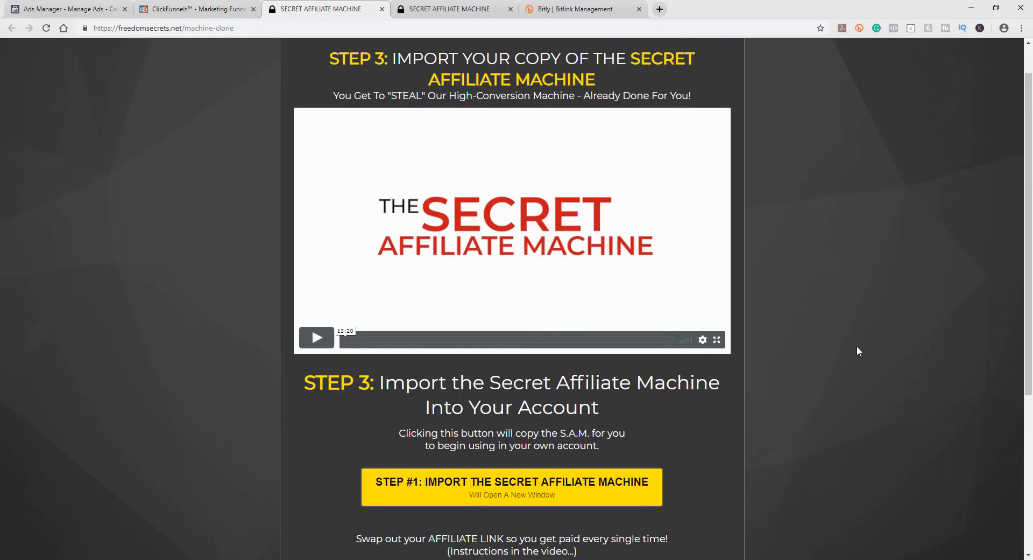
scroll(857, 345, "up", 1)
Go back to the funnel's Step #1: Start and view its live opt-in page once more
left_click(183, 10)
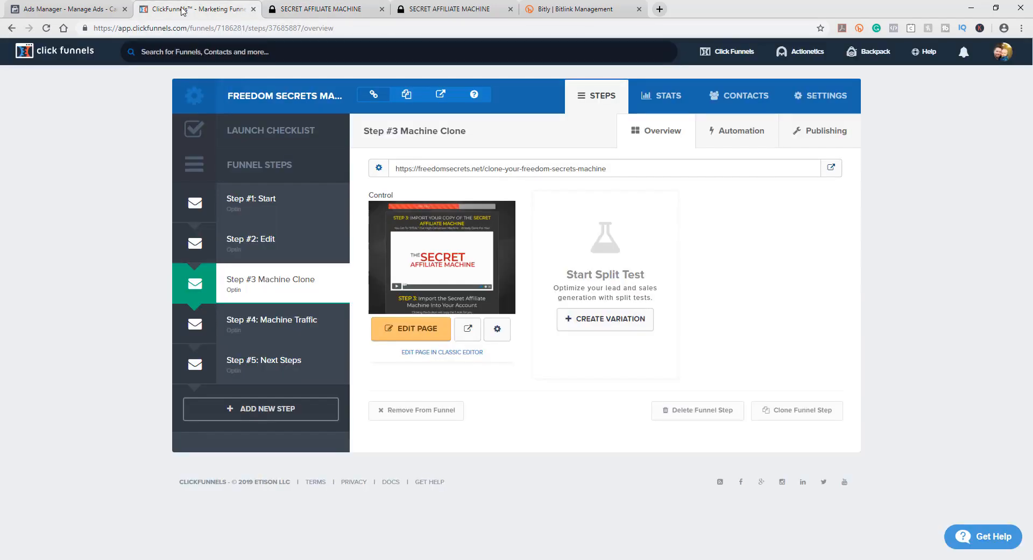
left_click(296, 249)
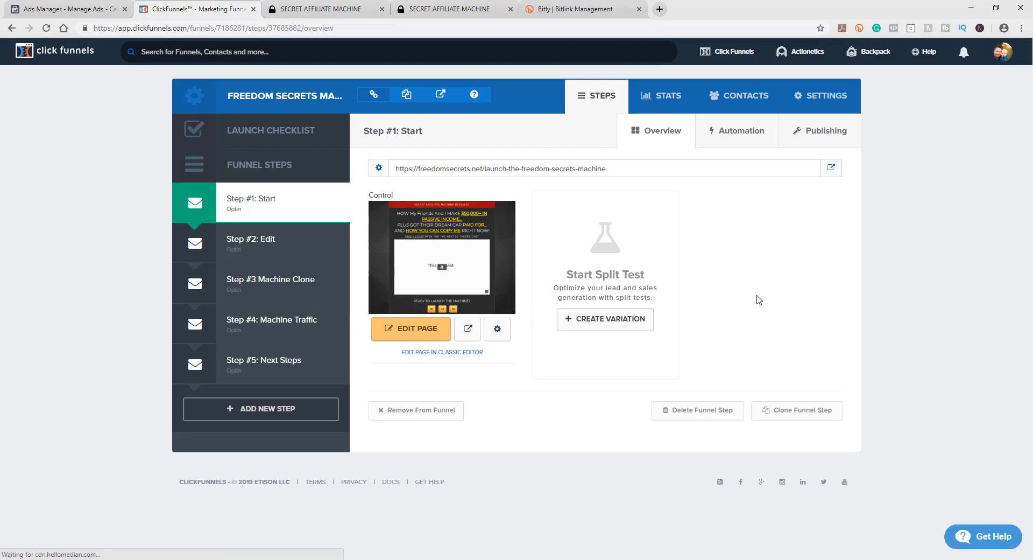
left_click(832, 167)
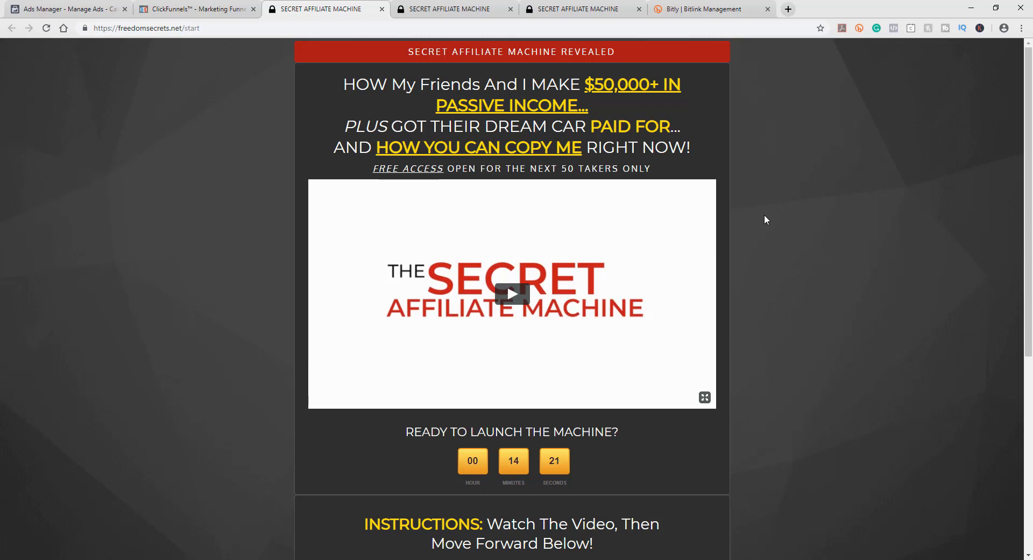
scroll(773, 234, "down", 3)
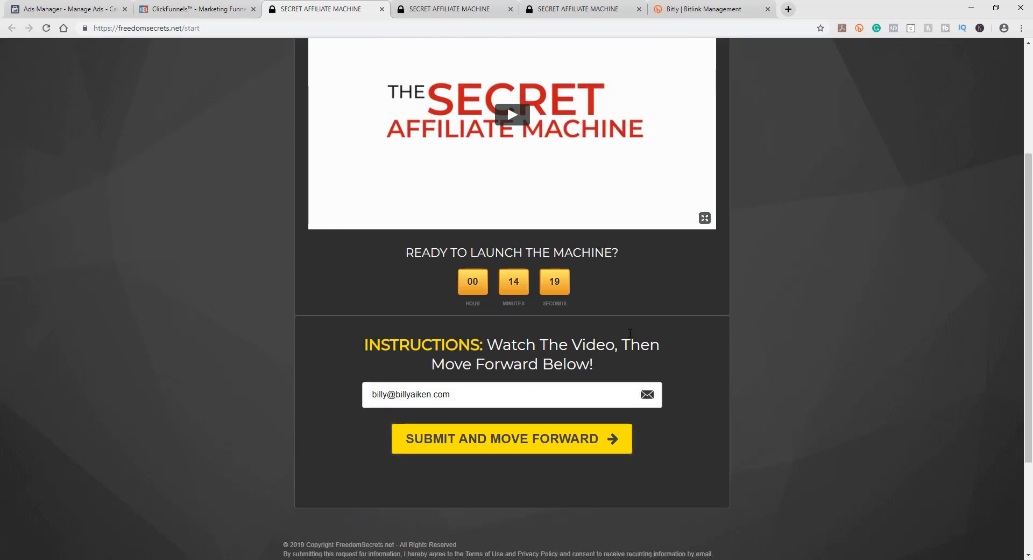
scroll(629, 333, "up", 3)
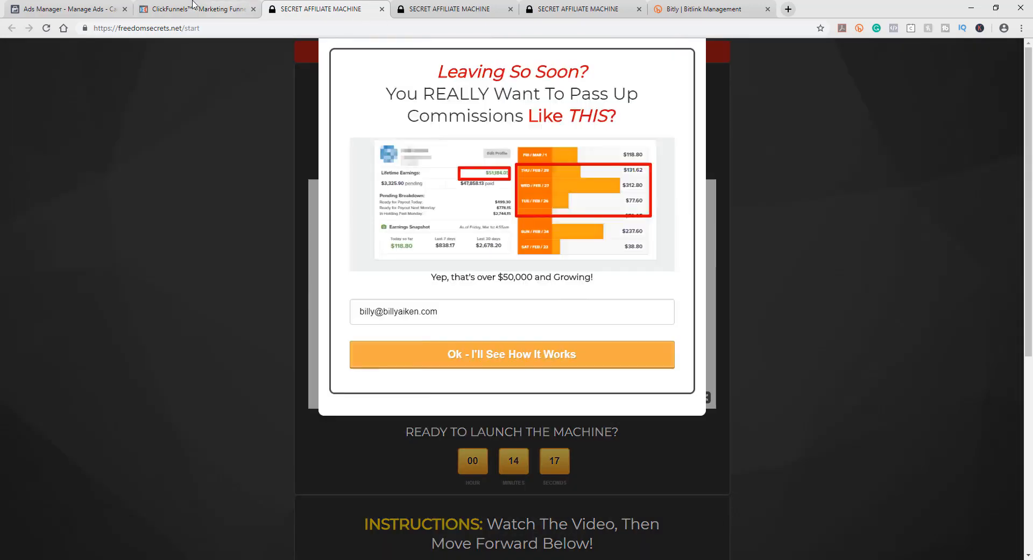
Switch to Facebook Ads Manager and start creating a new campaign with the Traffic objective
left_click(187, 5)
left_click(86, 8)
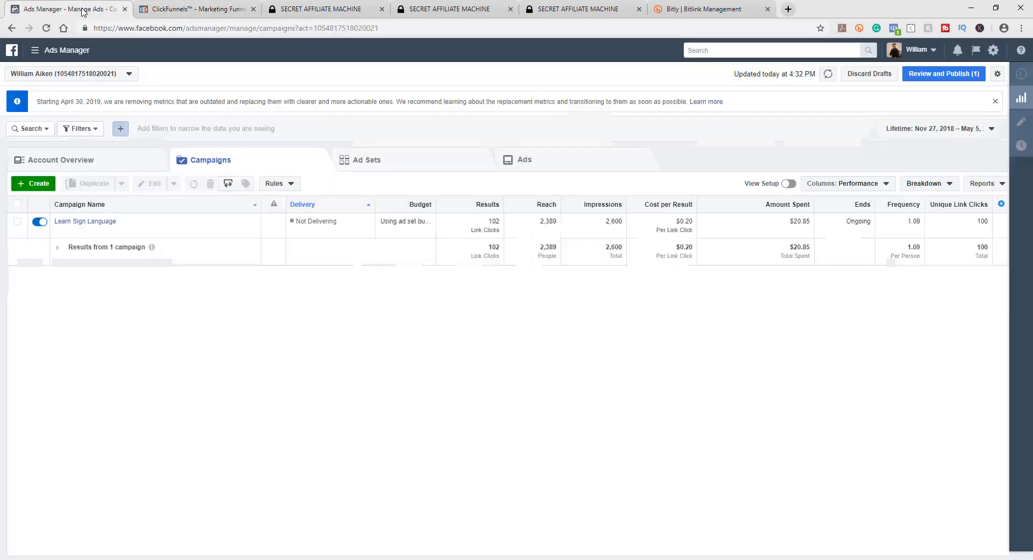
left_click(166, 7)
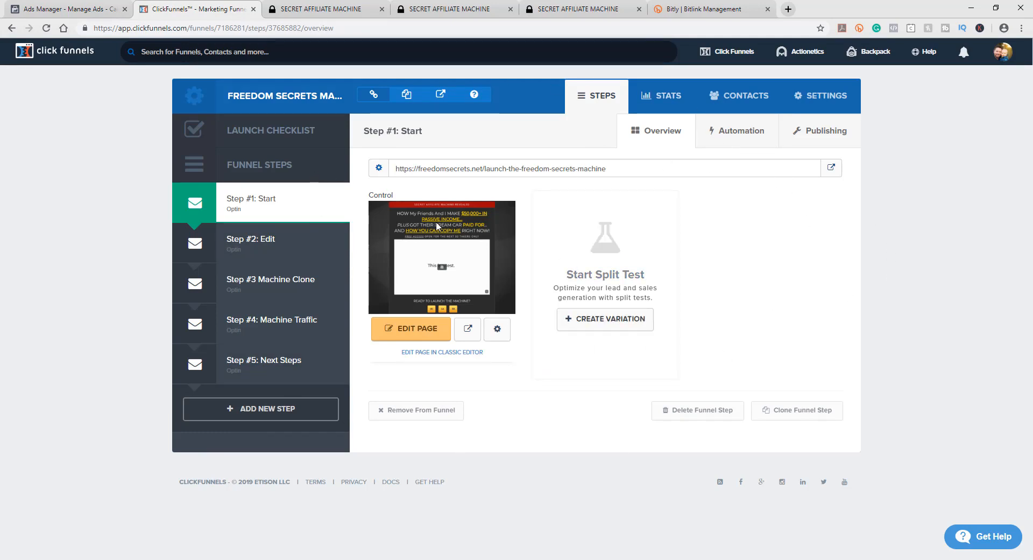
left_click(75, 13)
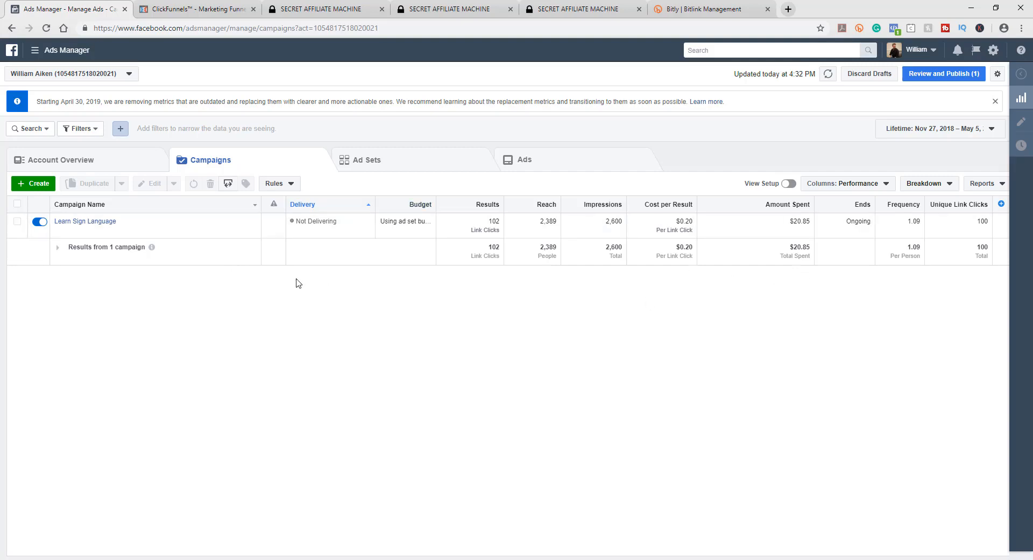
left_click(36, 183)
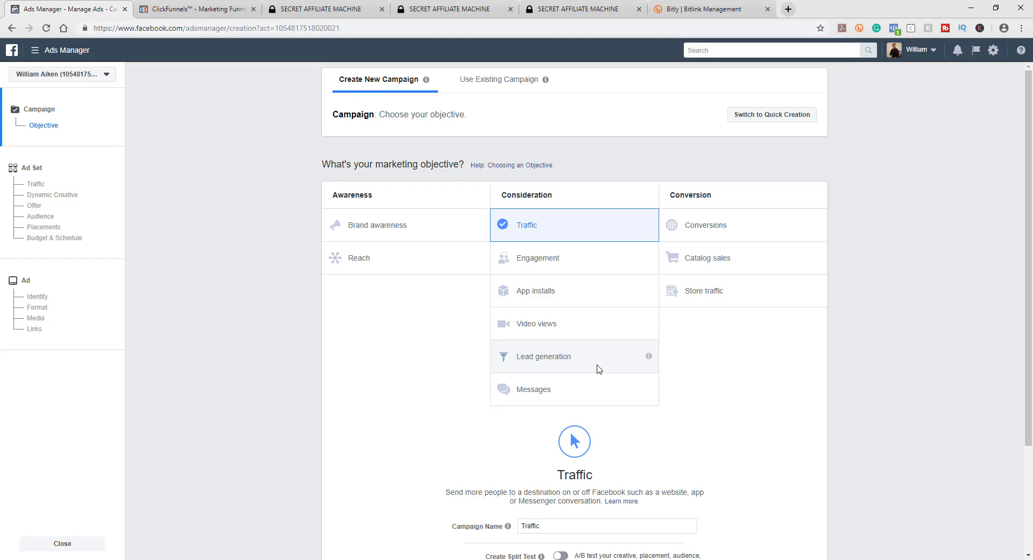
Name the campaign "Secret Affiliate Machine," with the spelling of "Machine" corrected, and dismiss the help information about the traffic objective
scroll(702, 333, "down", 3)
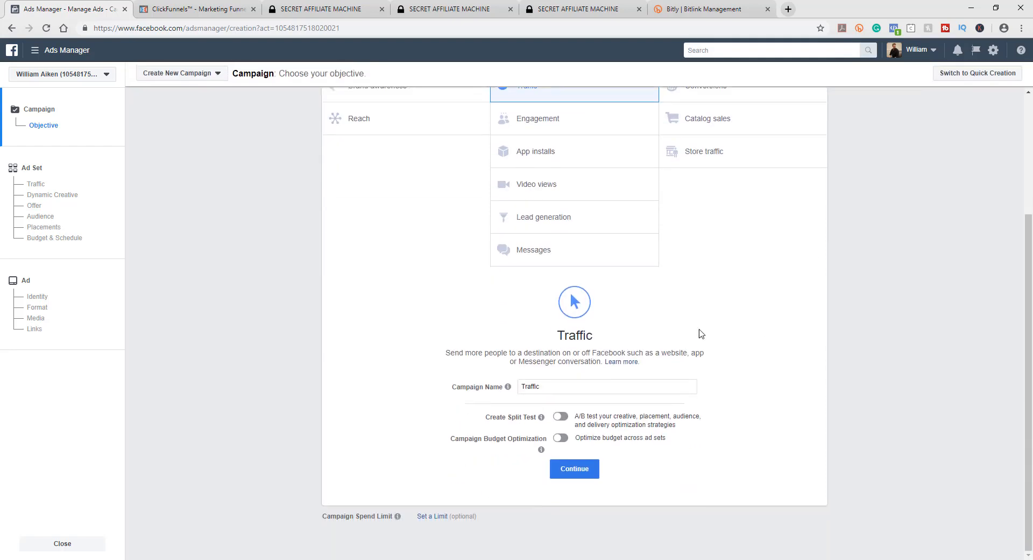
left_click(551, 387)
left_click_drag(552, 386, 514, 387)
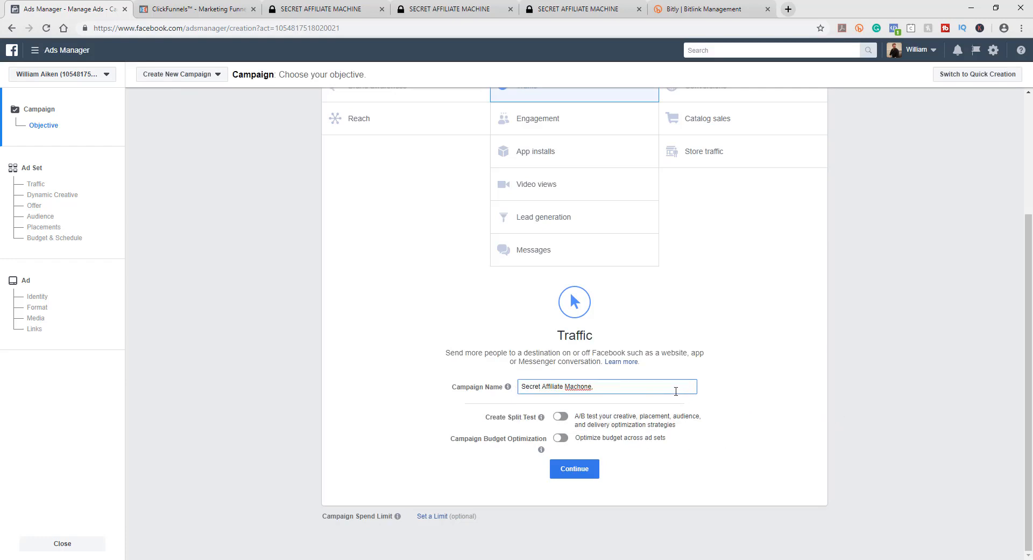
right_click(584, 389)
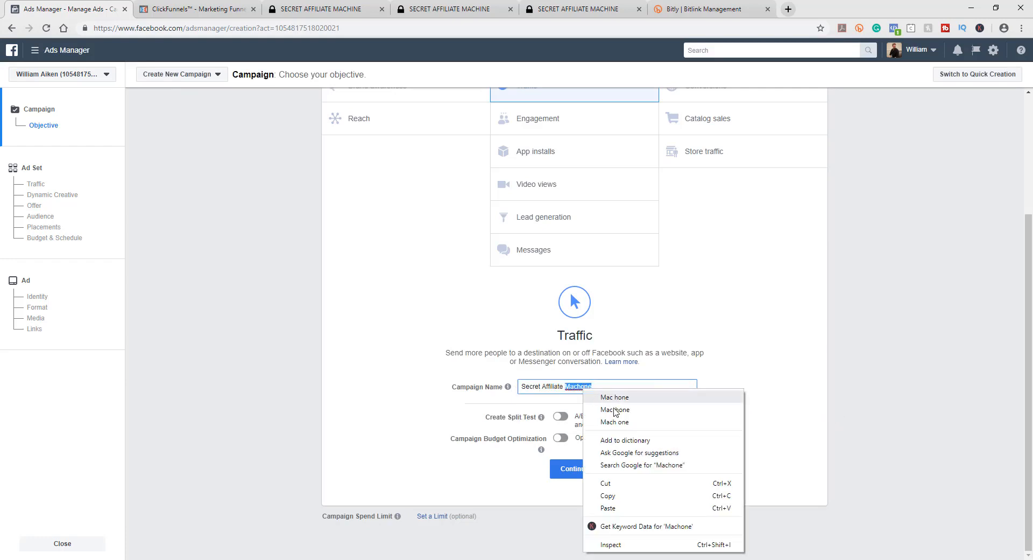
left_click(600, 387)
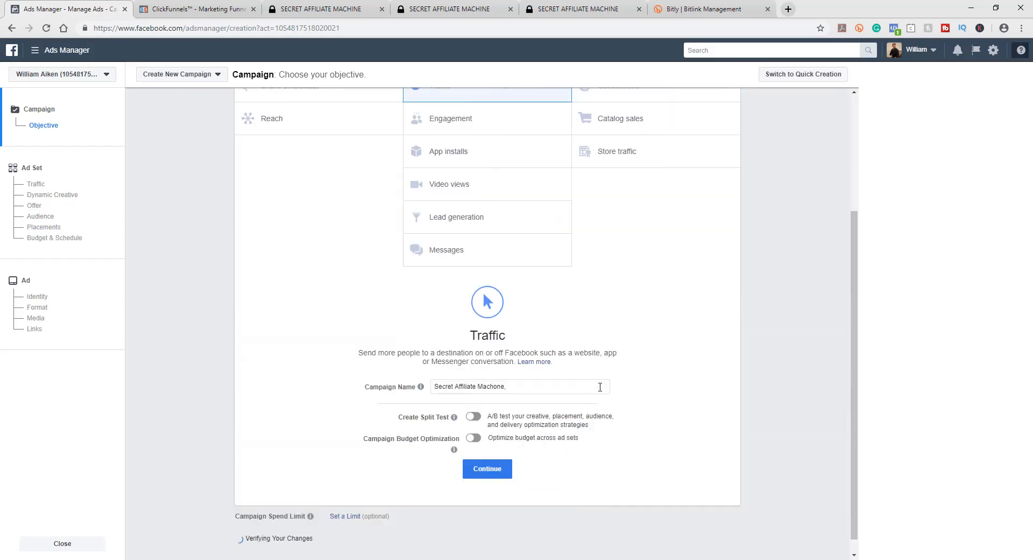
left_click(491, 386)
key("Delete")
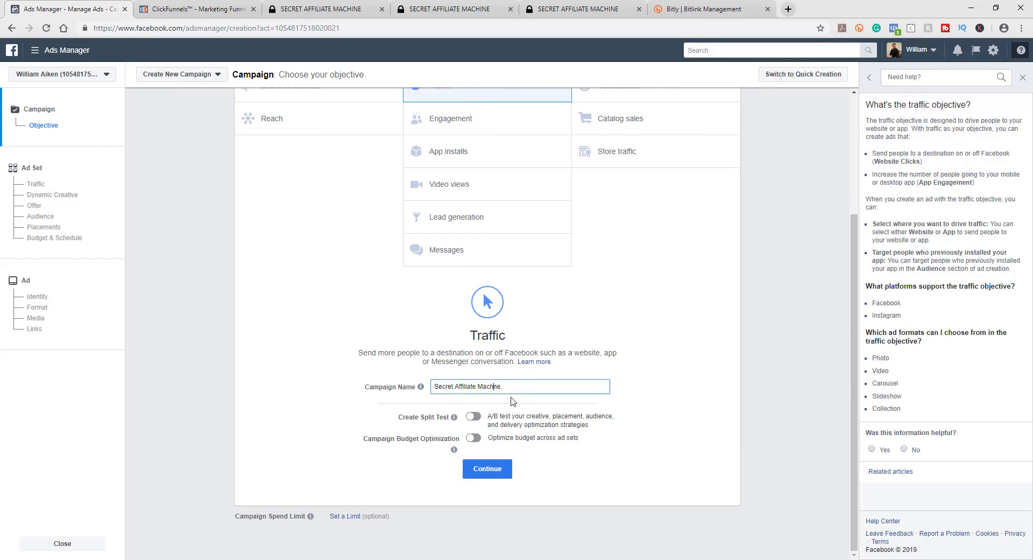
type("i")
left_click(1023, 77)
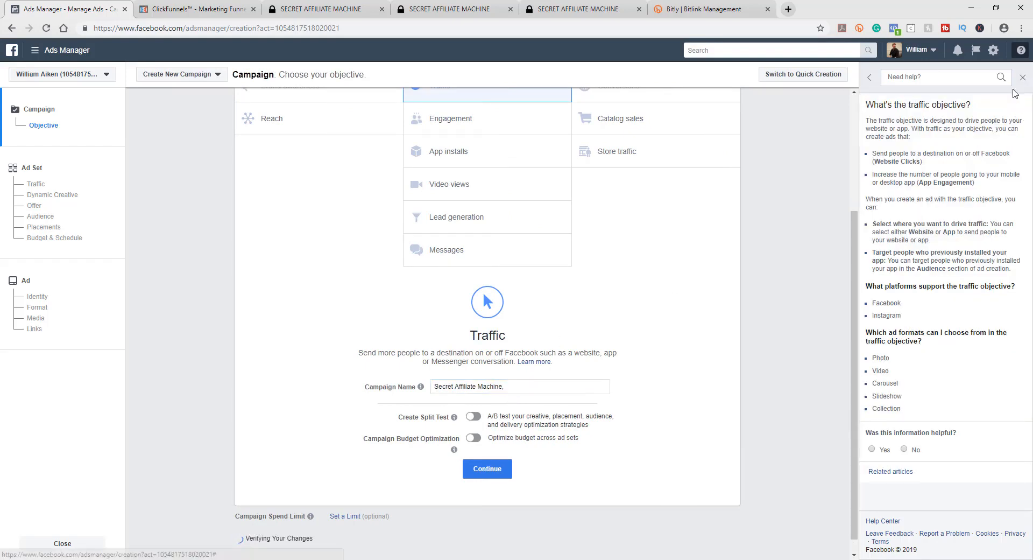
Extend the campaign name to read "Secret Affiliate Machine, Entrepreneurs, All, 24-55"
left_click(593, 384)
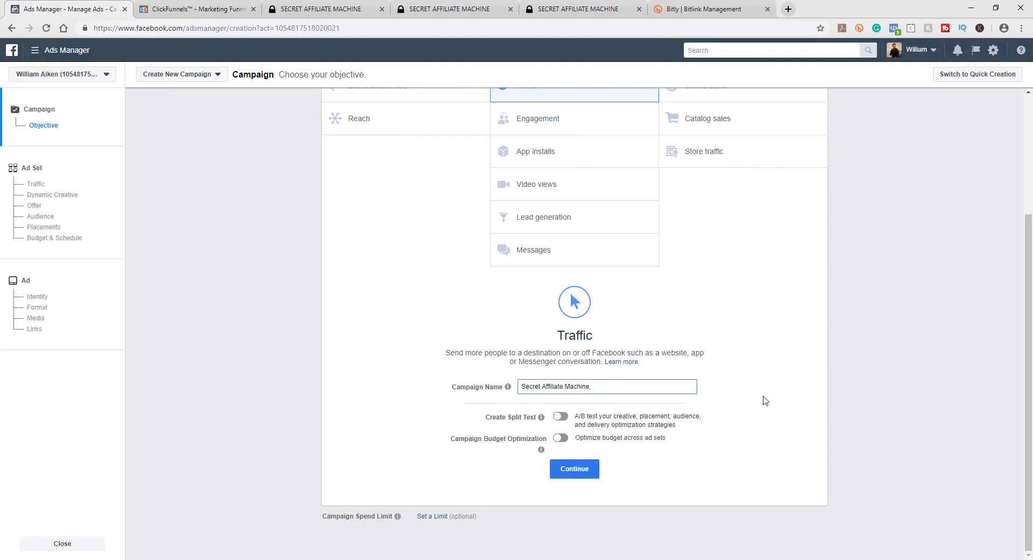
type(", Entrepreneurs,")
right_click(637, 390)
left_click(663, 394)
type(", All, 24-55")
Copy the full campaign name and continue to the ad set settings
left_click_drag(668, 386, 520, 383)
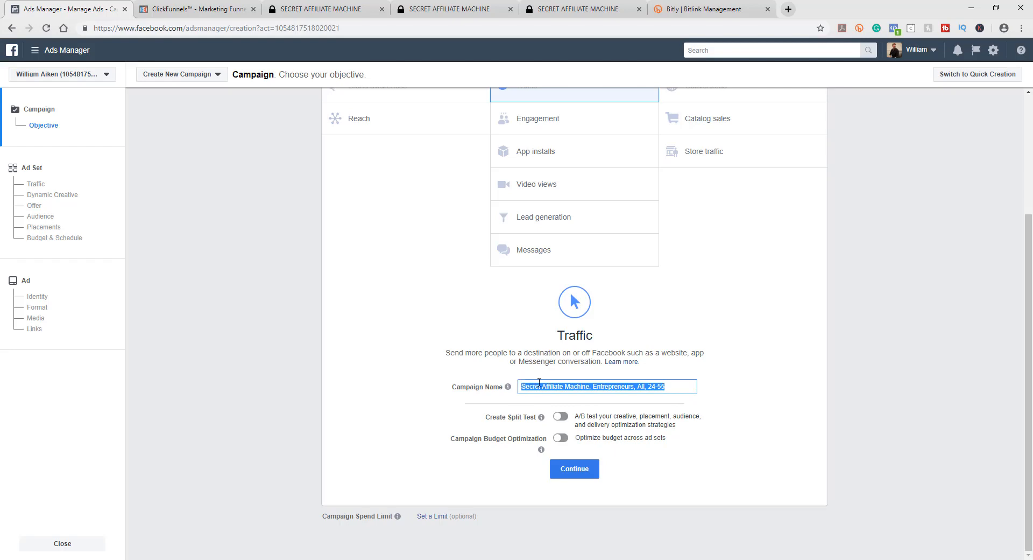
right_click(540, 382)
left_click(588, 245)
left_click(756, 376)
left_click(574, 469)
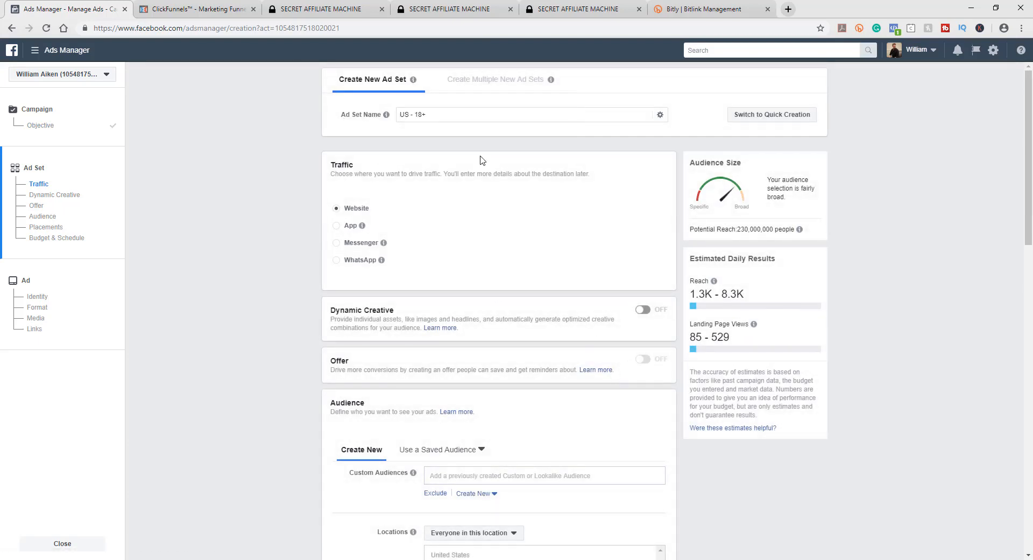
Replace the ad set name with the copied campaign name, then cut its beginning so it reads "Entrepreneurs, All, 24-55"
left_click_drag(439, 114, 398, 113)
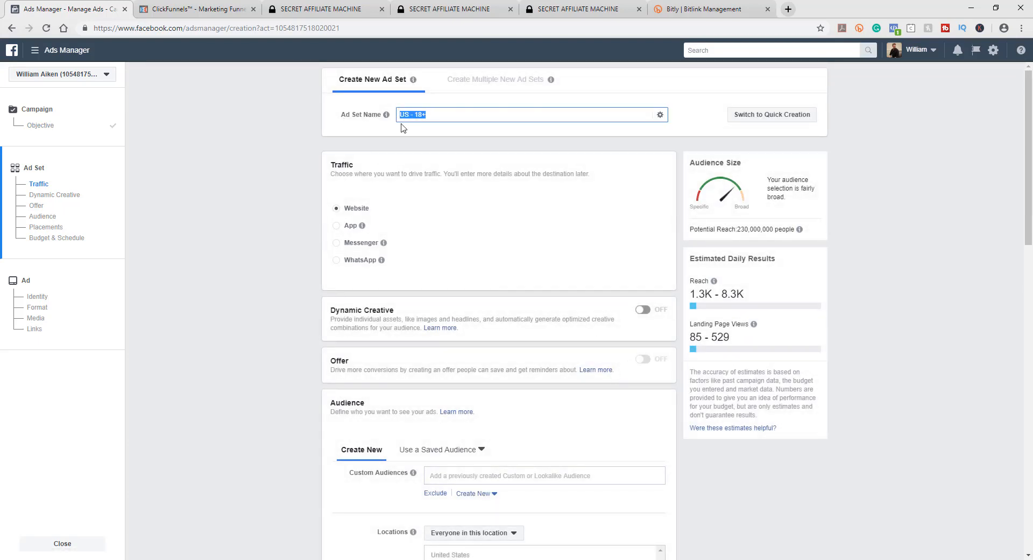
key("ctrl+v")
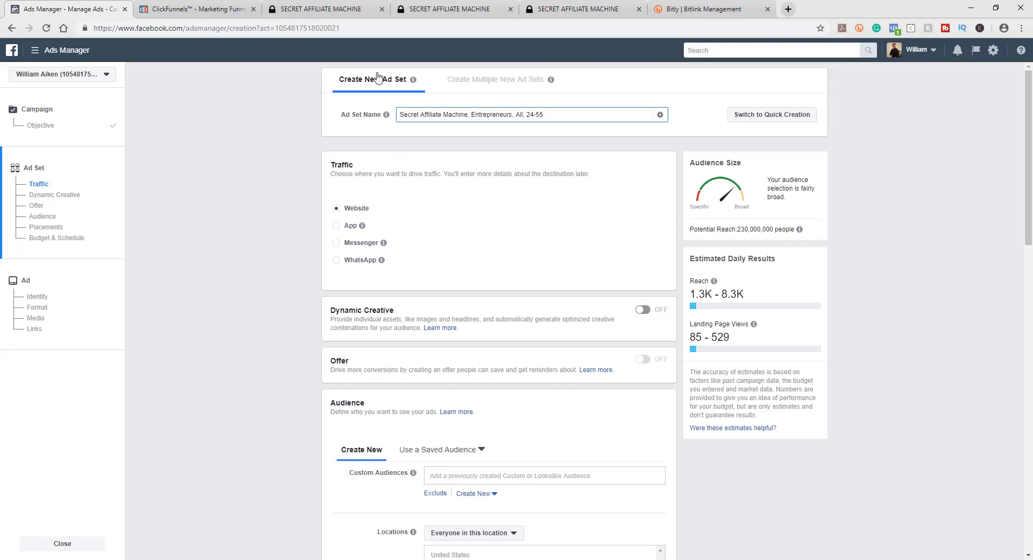
left_click_drag(467, 114, 390, 114)
mouse_move(386, 114)
key("BackSpace")
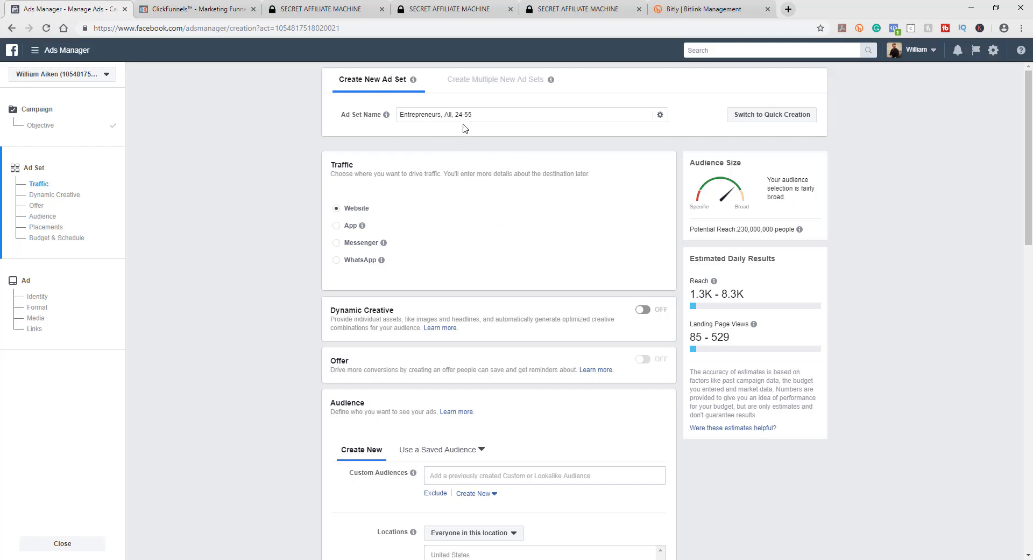
Append ", Mobile" to the ad set name after the age range
left_click_drag(455, 114, 478, 114)
left_click(477, 114)
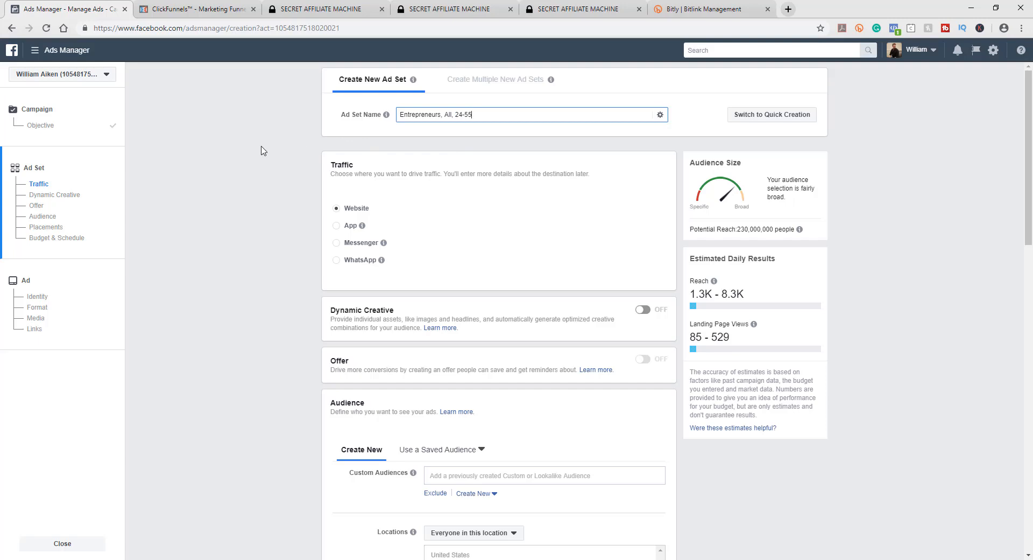
type(", Mobile")
left_click(263, 150)
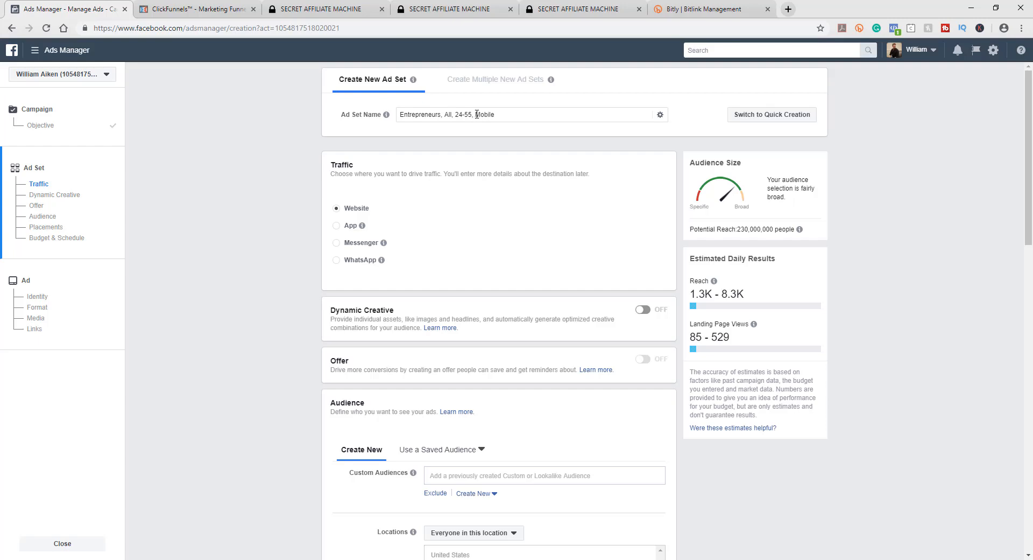
left_click_drag(474, 115, 496, 114)
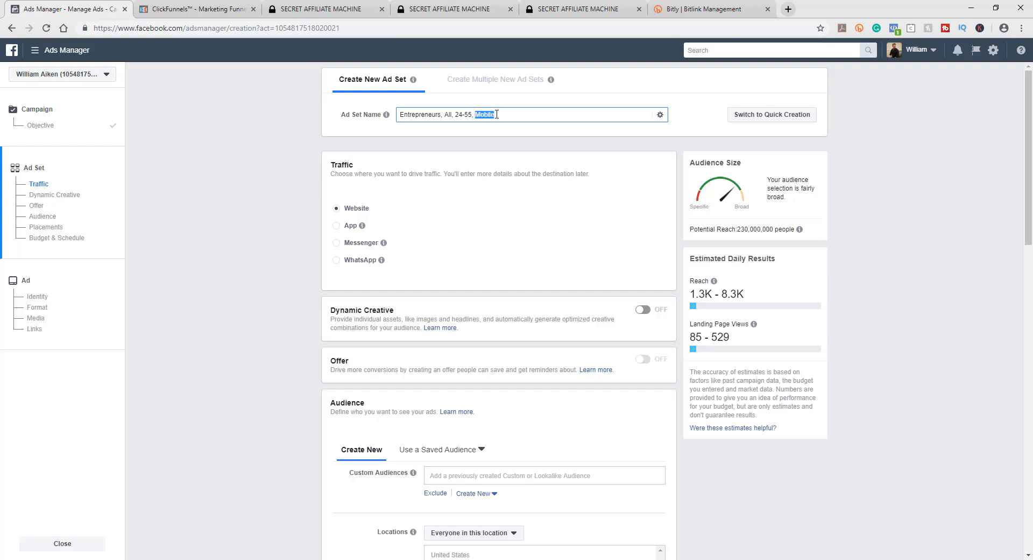
left_click(480, 153)
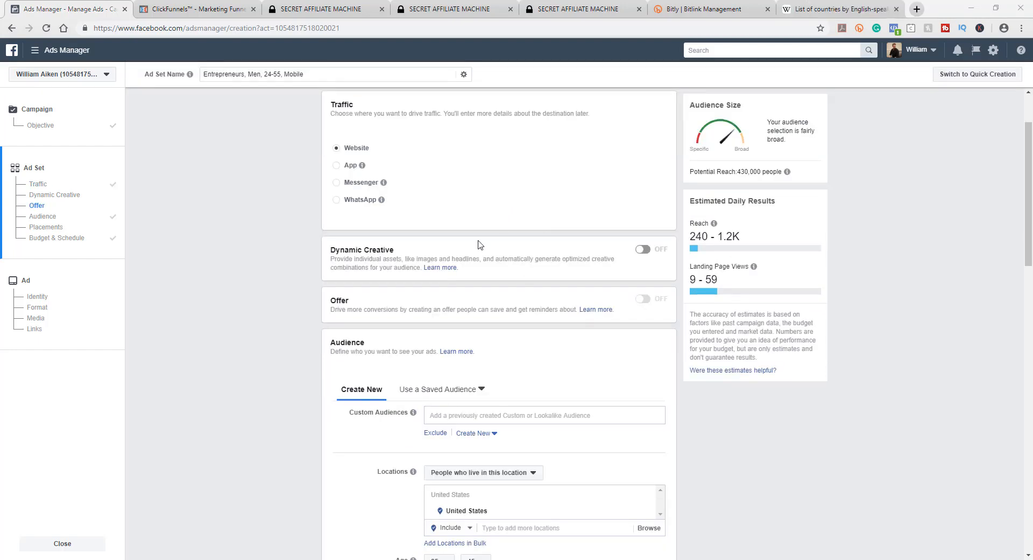
Review the ad set's audience settings, including location, age, gender, language and detailed targeting
scroll(113, 235, "down", 2)
scroll(340, 279, "down", 3)
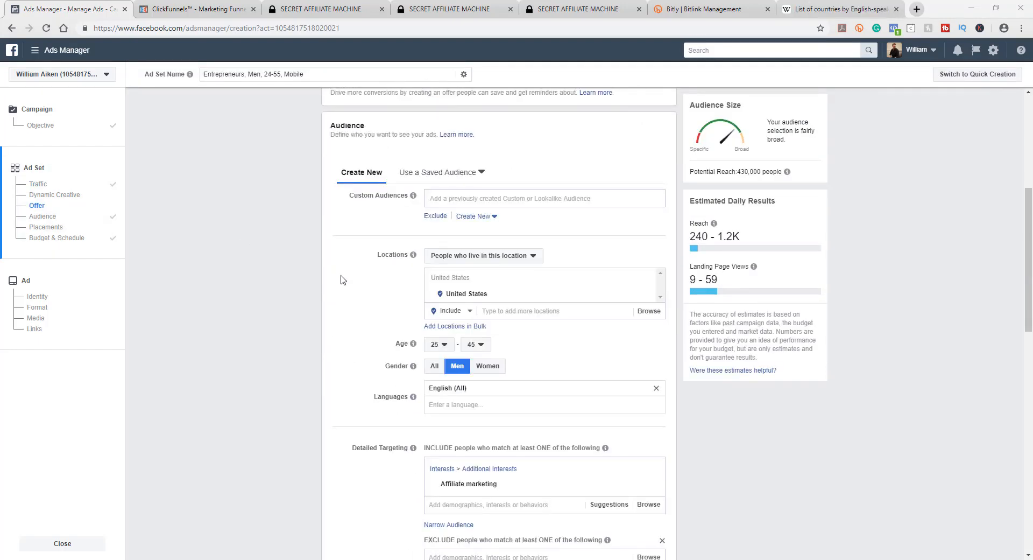
scroll(341, 279, "down", 2)
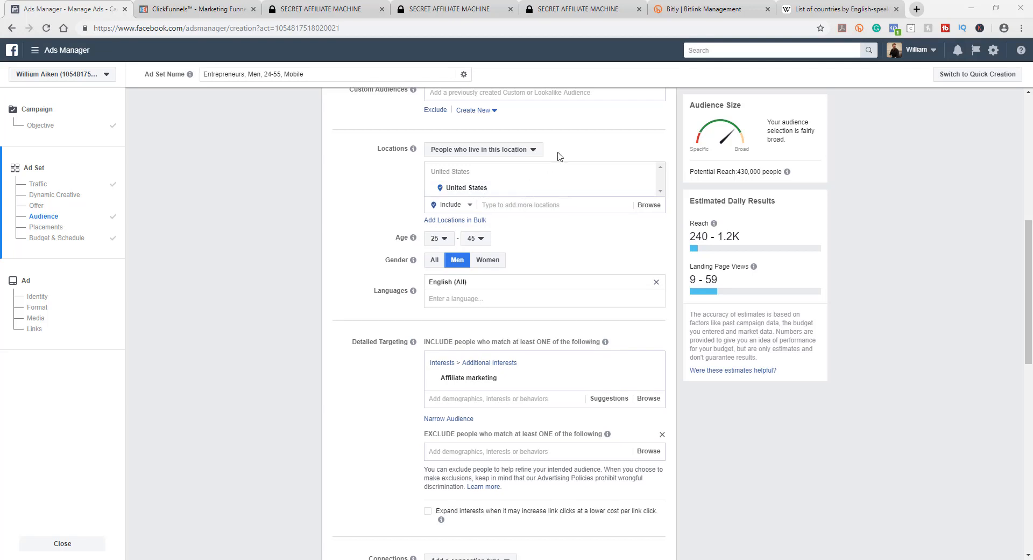
Switch to the Wikipedia list of countries by English-speaking population and examine the countries' English speaker totals and percentages
left_click(823, 9)
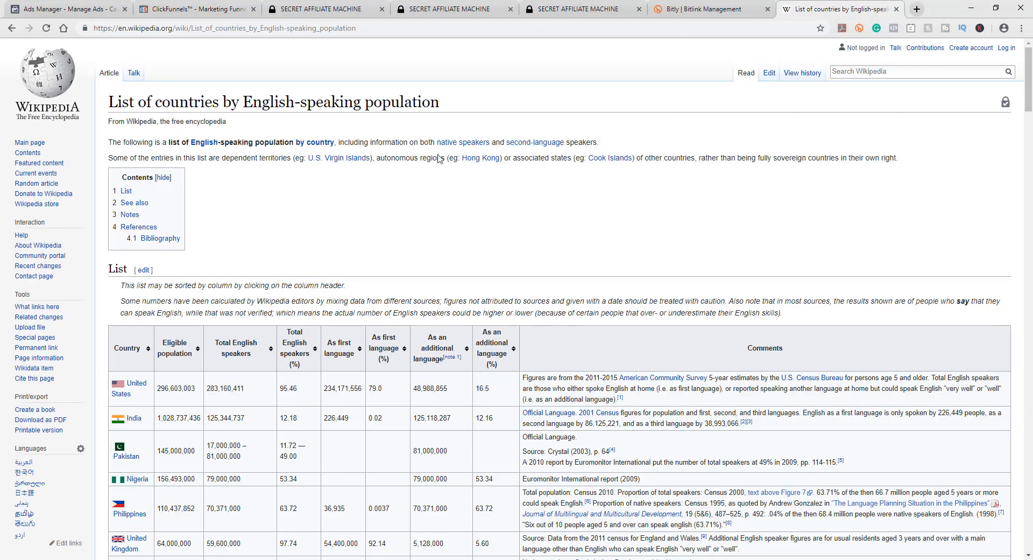
scroll(349, 232, "down", 5)
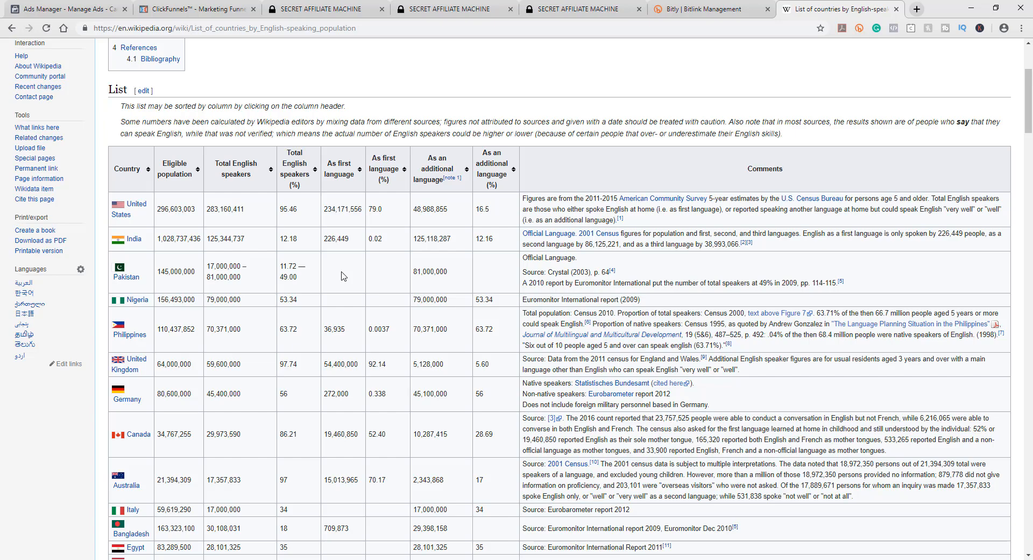
scroll(343, 275, "down", 1)
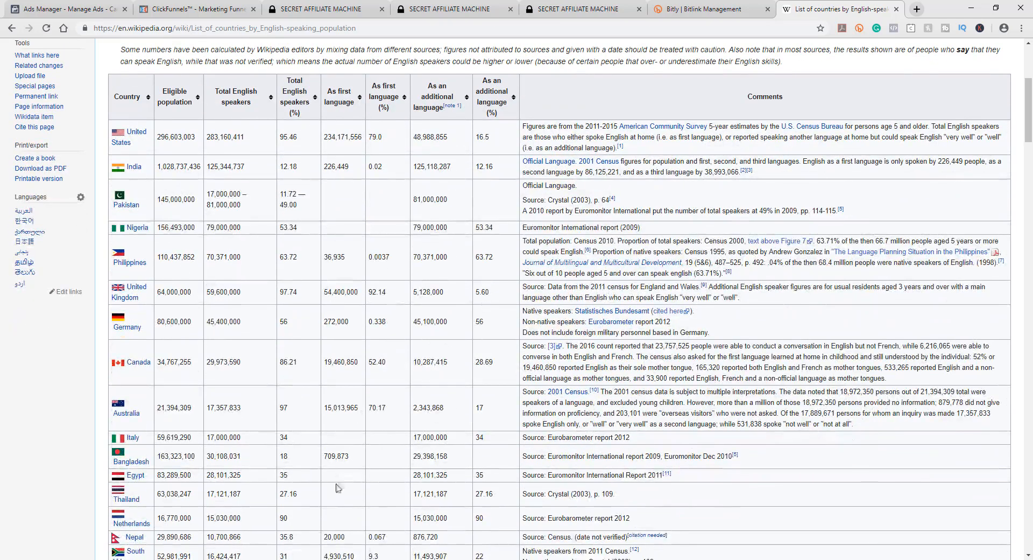
scroll(430, 224, "up", 3)
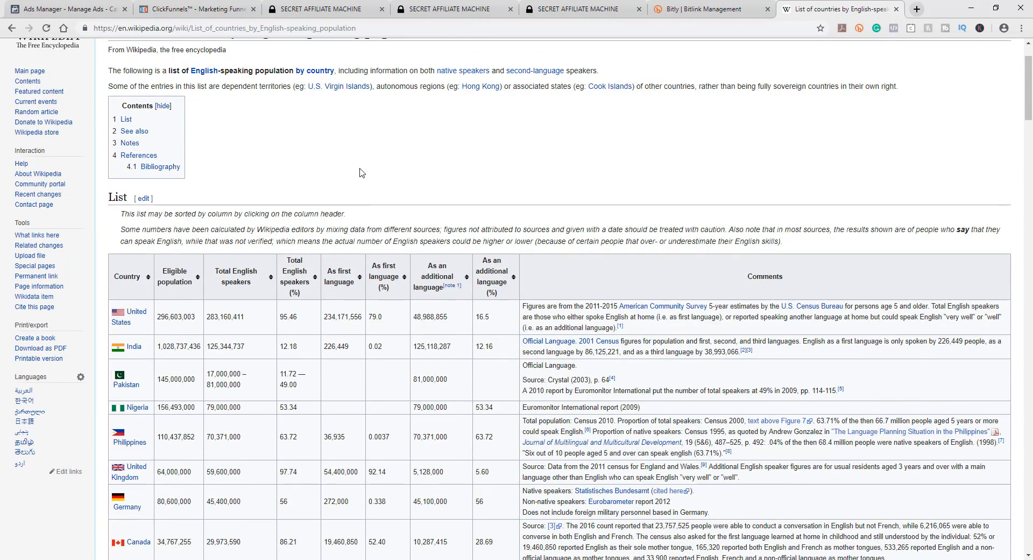
scroll(359, 172, "up", 1)
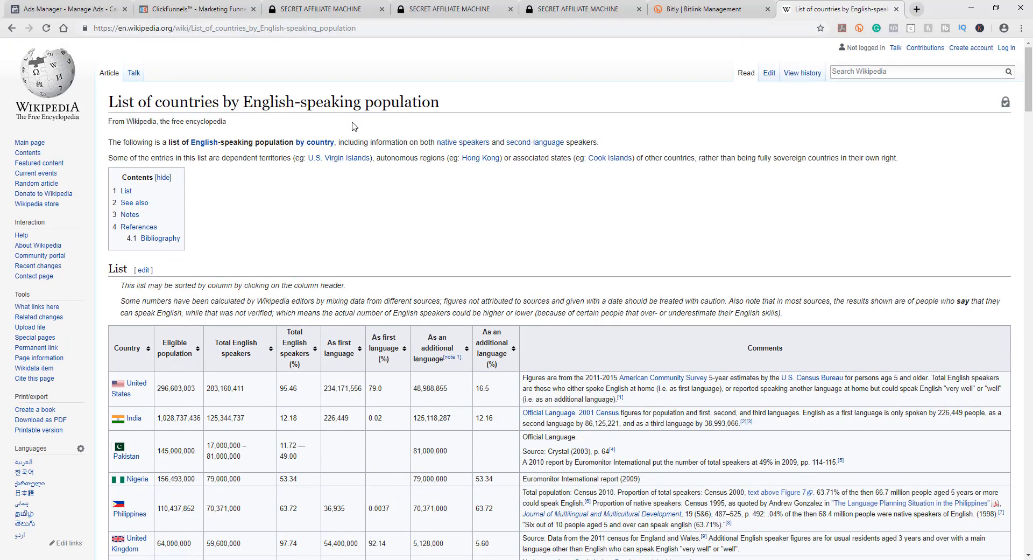
scroll(476, 244, "down", 5)
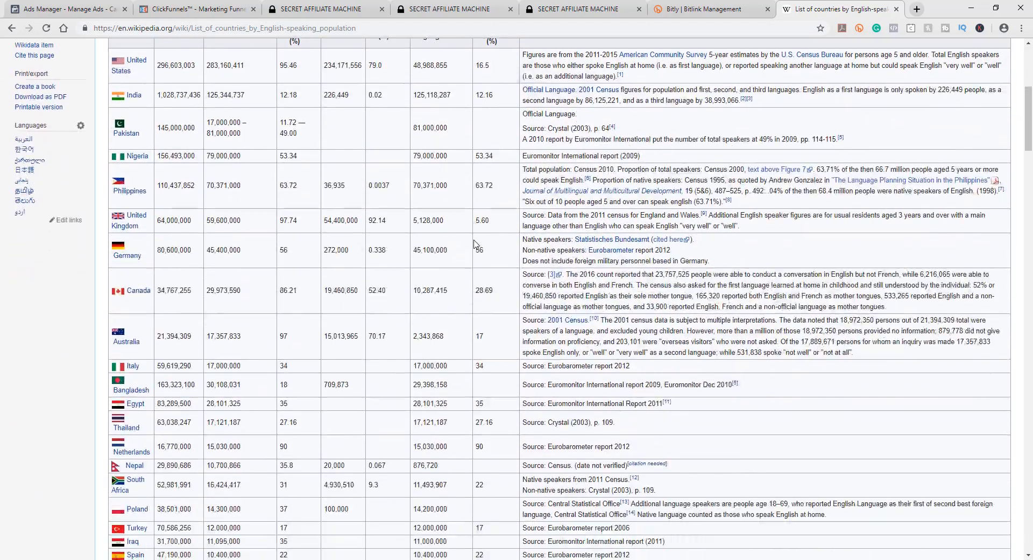
scroll(475, 244, "up", 1)
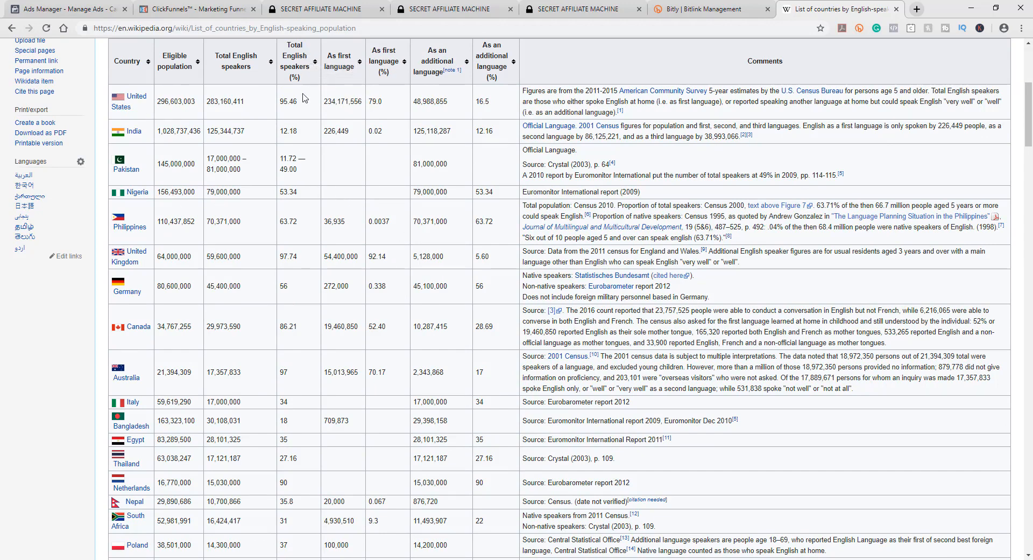
left_click_drag(280, 102, 291, 104)
left_click(303, 139)
scroll(327, 179, "down", 1)
scroll(329, 179, "down", 5)
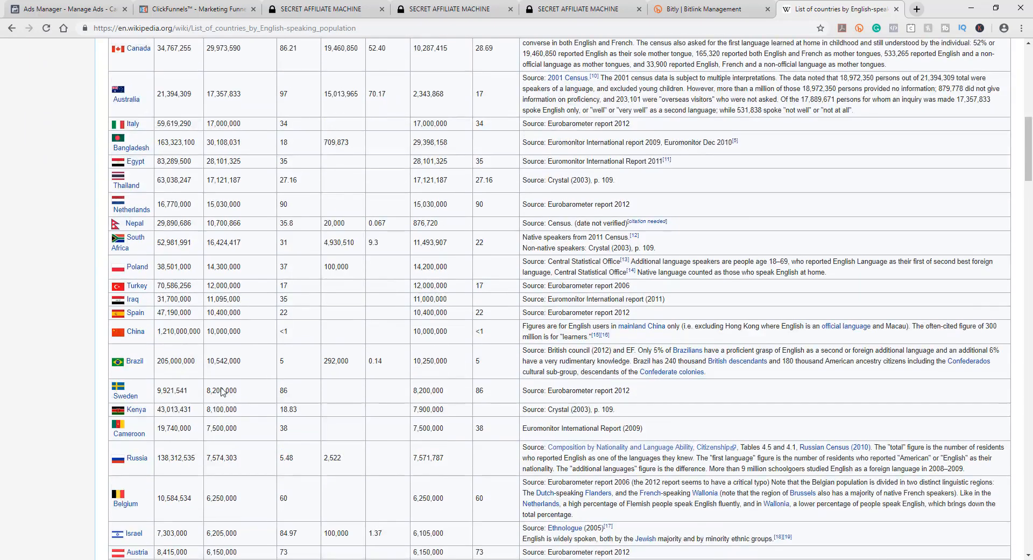
scroll(317, 385, "up", 10)
scroll(318, 385, "down", 2)
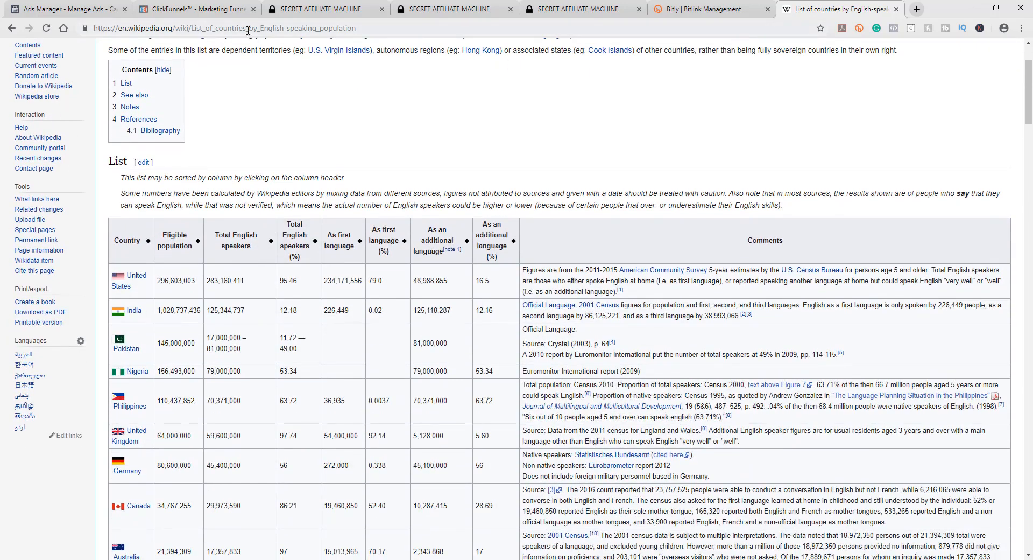
Switch back to Facebook Ads Manager and review the ad set's location, age and traffic destination settings
left_click(70, 9)
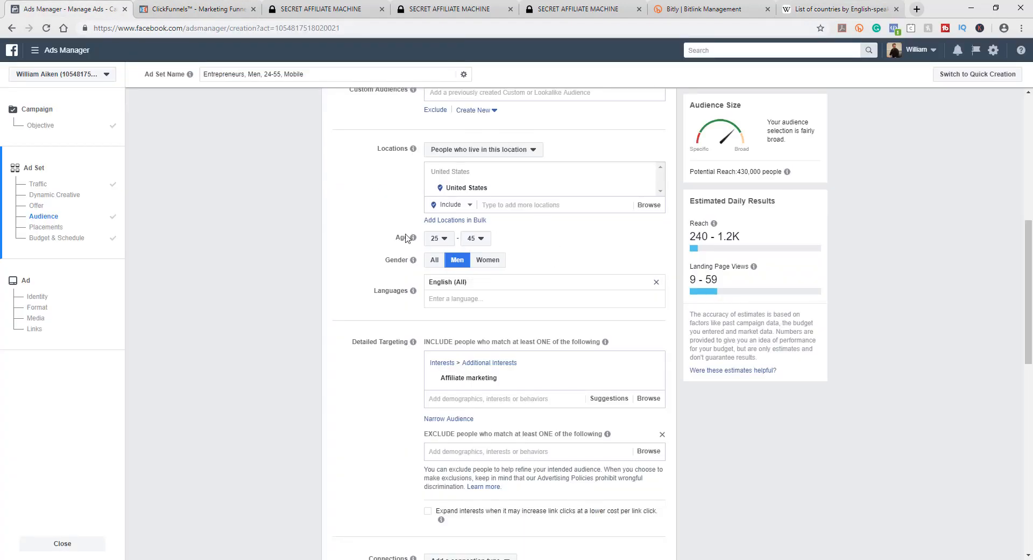
scroll(407, 236, "up", 1)
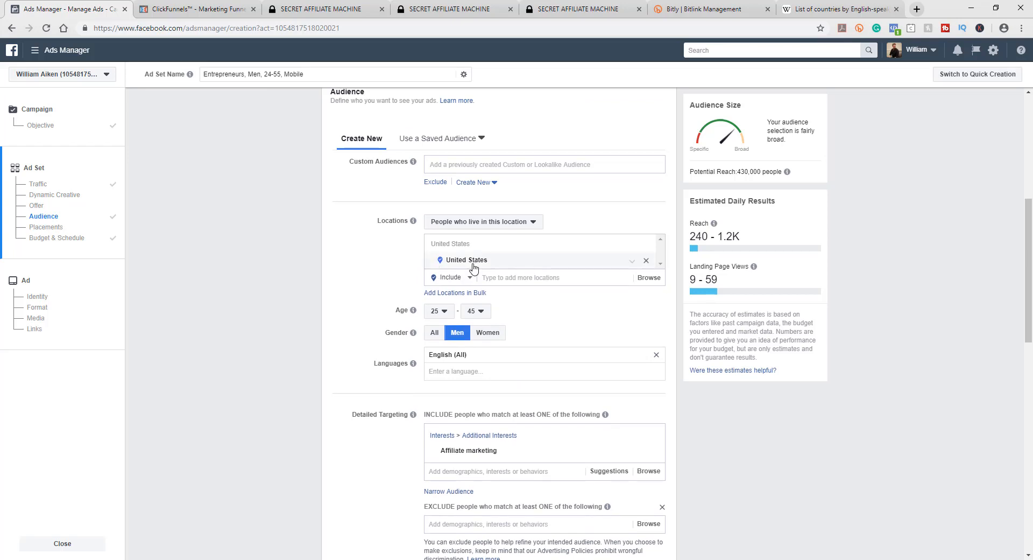
scroll(572, 323, "down", 1)
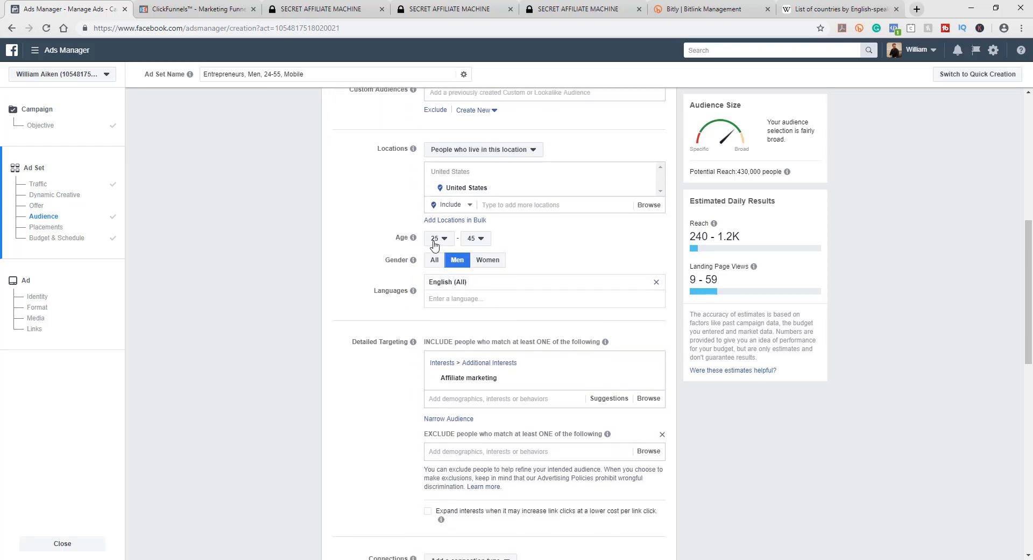
scroll(332, 215, "up", 5)
scroll(348, 191, "up", 1)
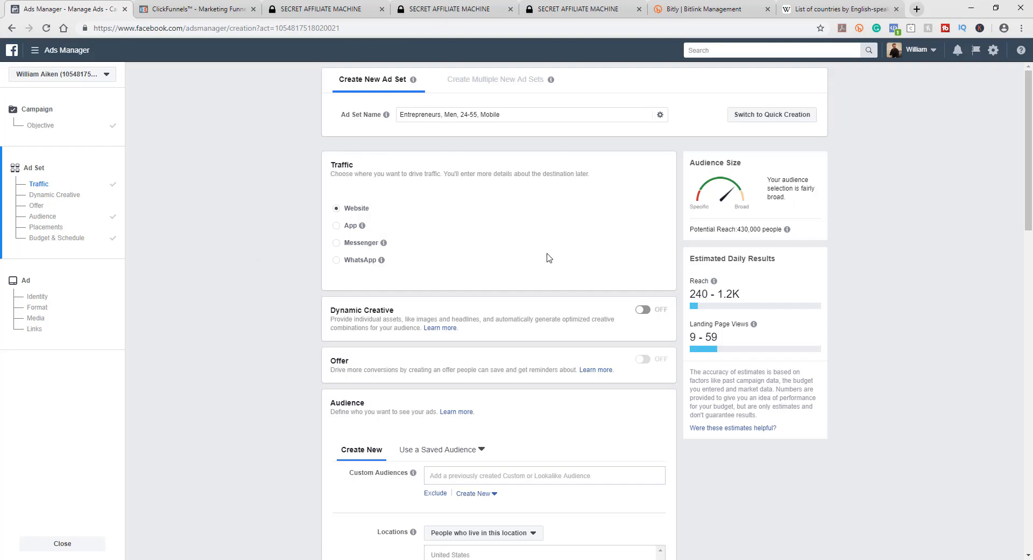
Remove English (All) from the audience's languages and add English (All) again
scroll(460, 285, "down", 7)
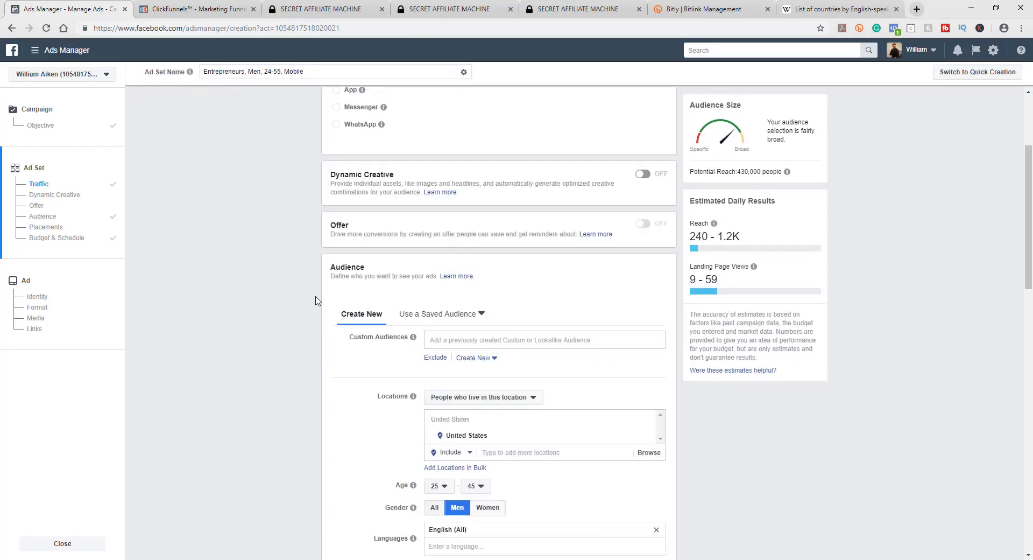
scroll(377, 269, "down", 1)
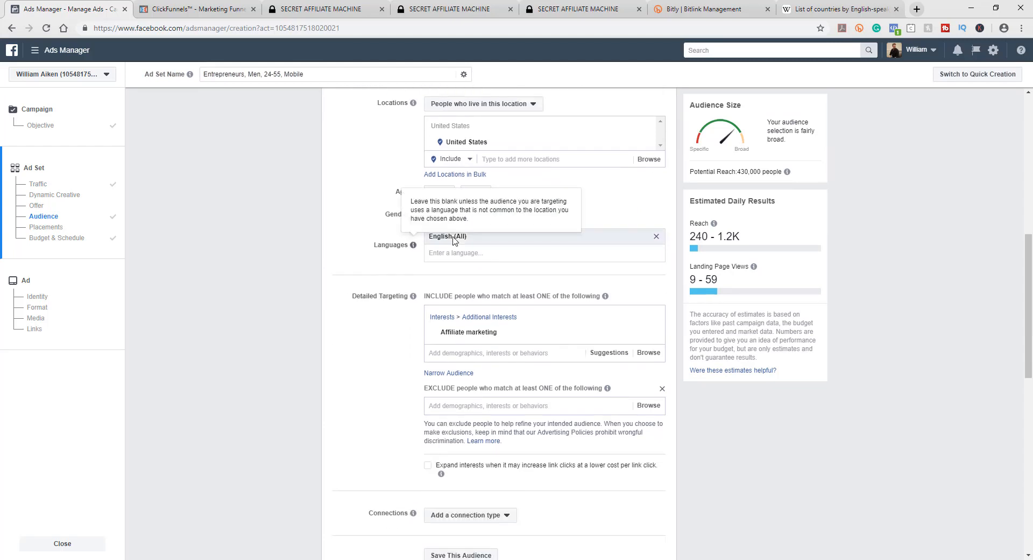
left_click(656, 238)
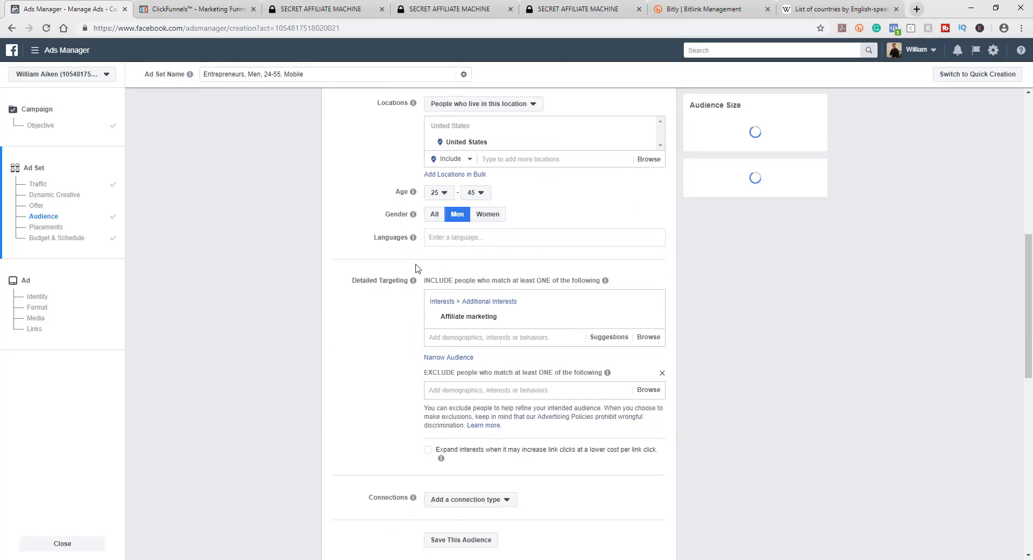
left_click(446, 237)
type("ENGL")
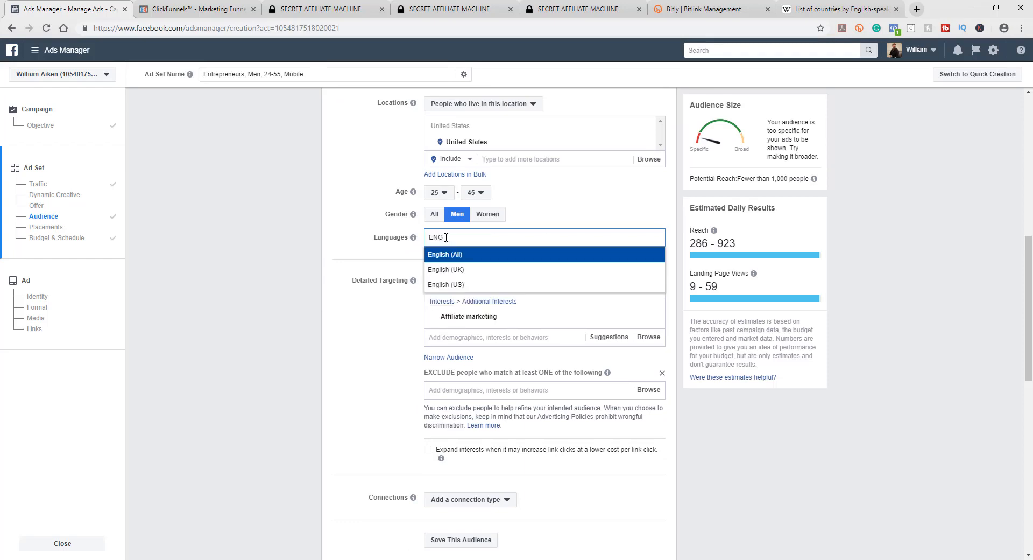
left_click(455, 255)
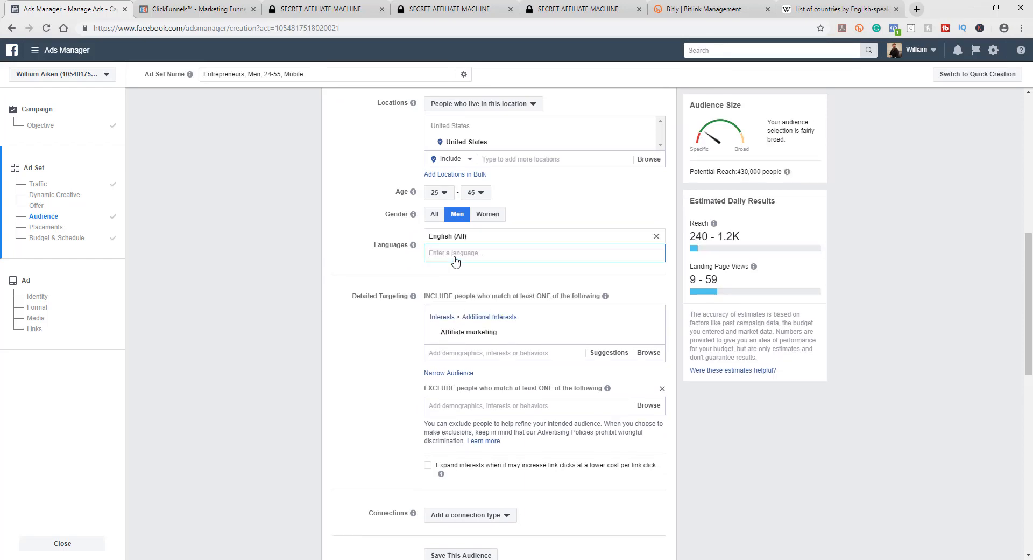
Check the Affiliate marketing interest and potential reach, and enable expanding interests when it may increase link clicks at a lower cost
scroll(362, 261, "down", 2)
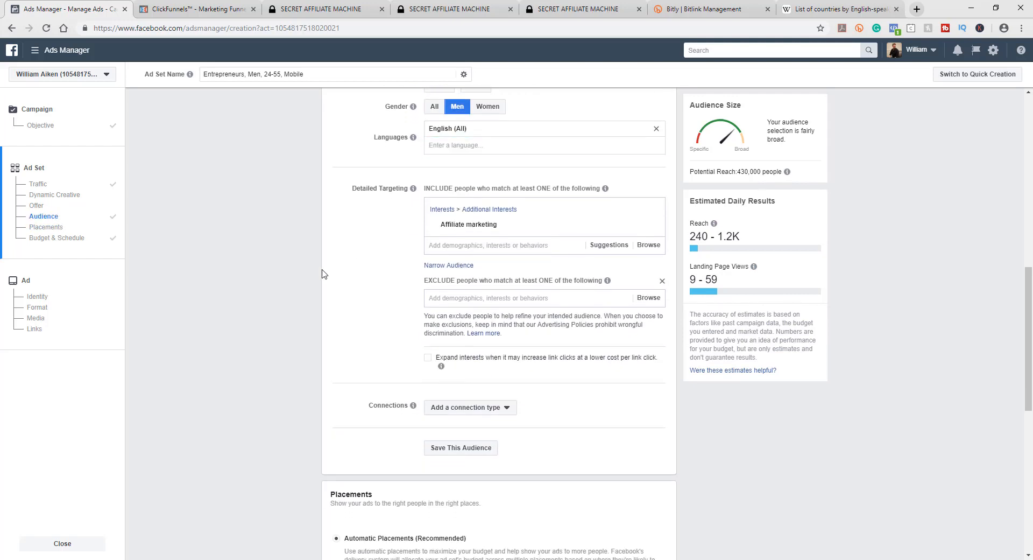
mouse_move(487, 229)
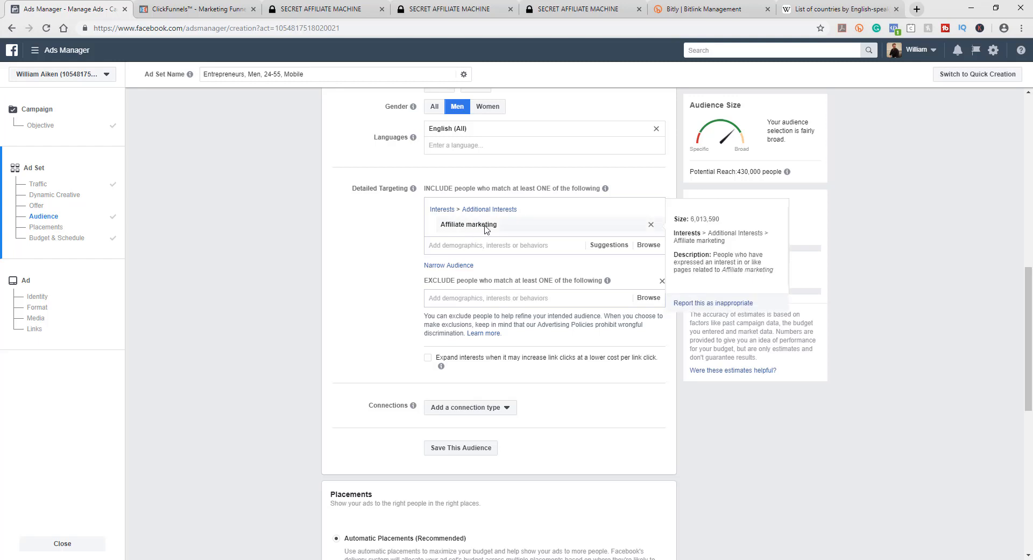
scroll(334, 317, "up", 3)
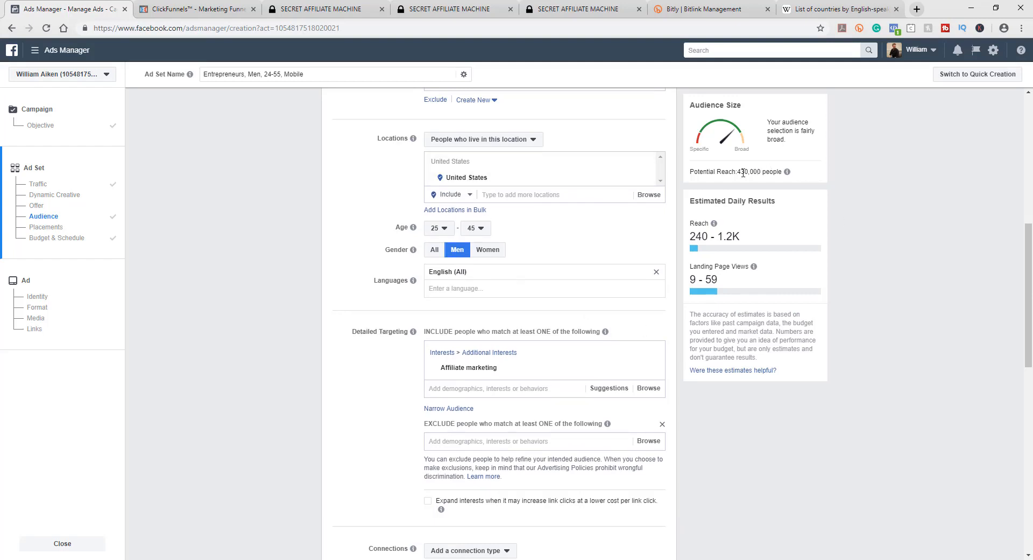
scroll(341, 350, "down", 3)
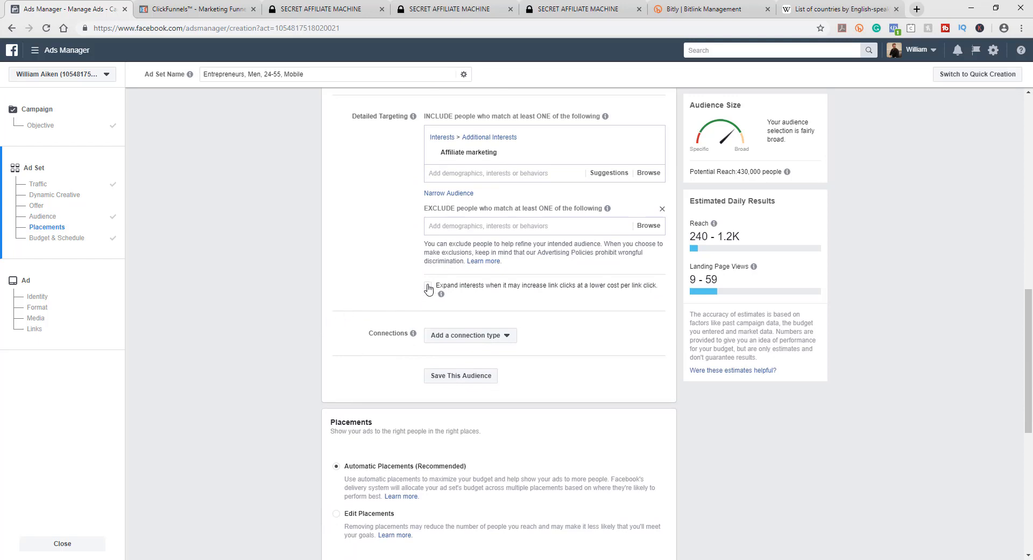
left_click(428, 287)
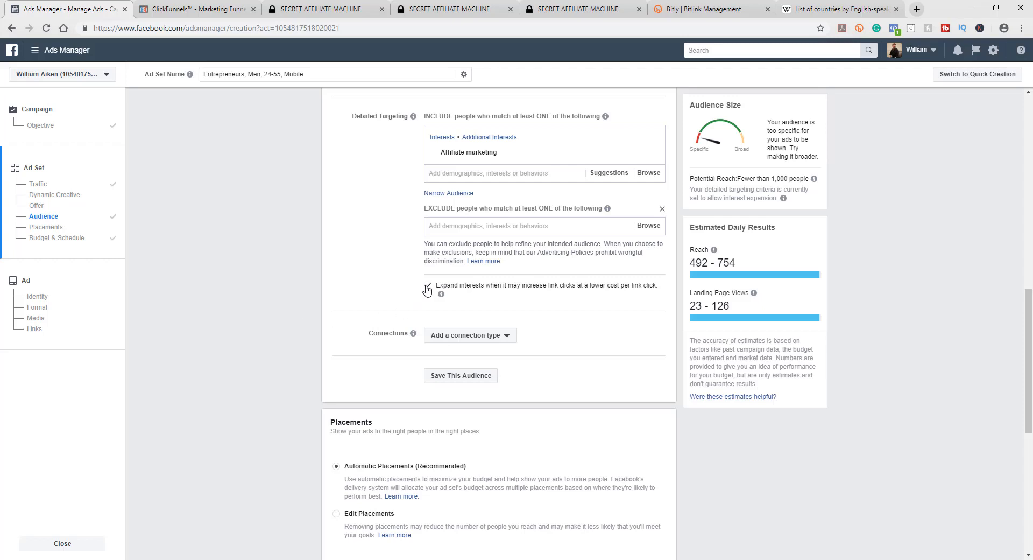
Turn off expanding interests when it may increase link clicks at a lower cost per link click
left_click(428, 286)
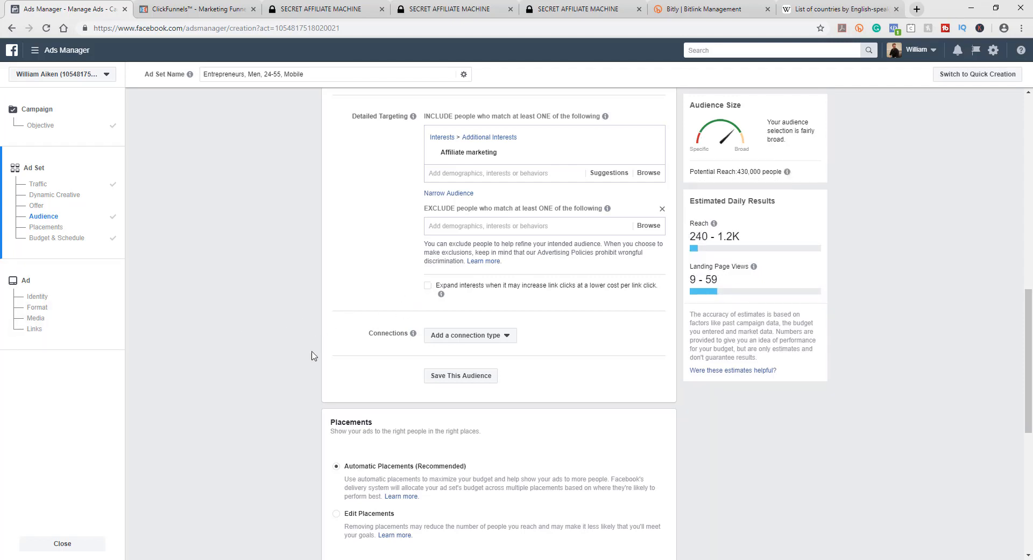
scroll(313, 355, "up", 2)
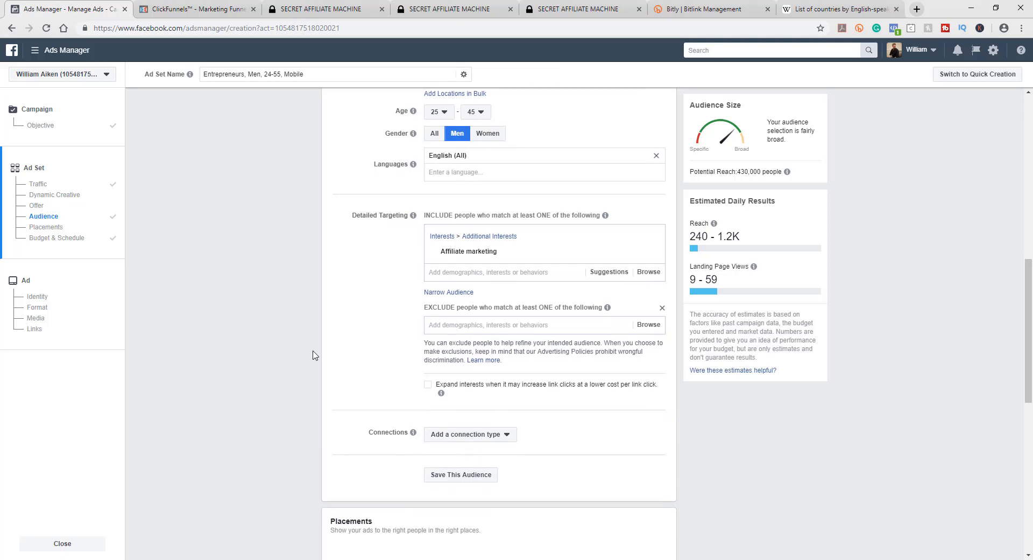
Switch the ad set to manually edited placements and limit the device types to Mobile
scroll(314, 353, "down", 8)
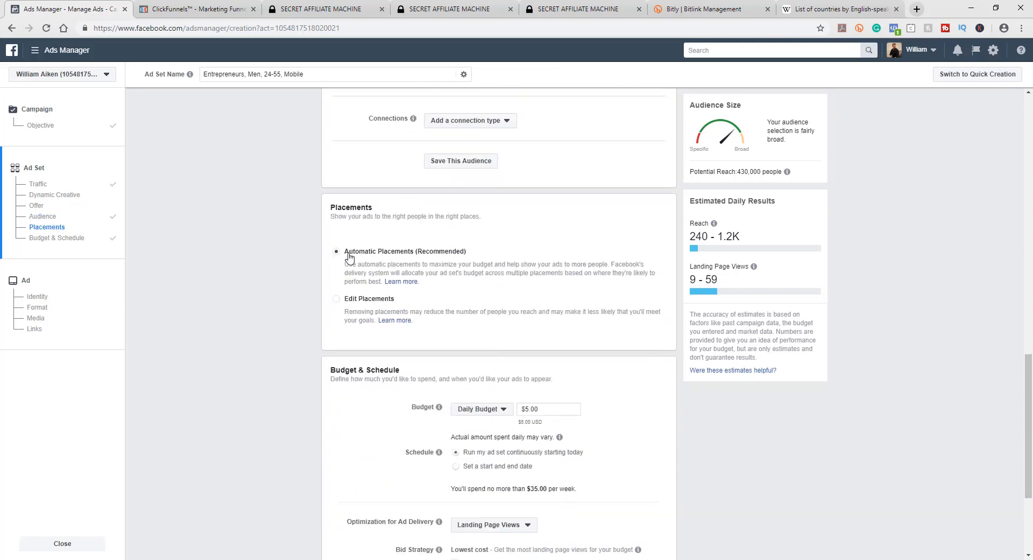
scroll(347, 258, "down", 1)
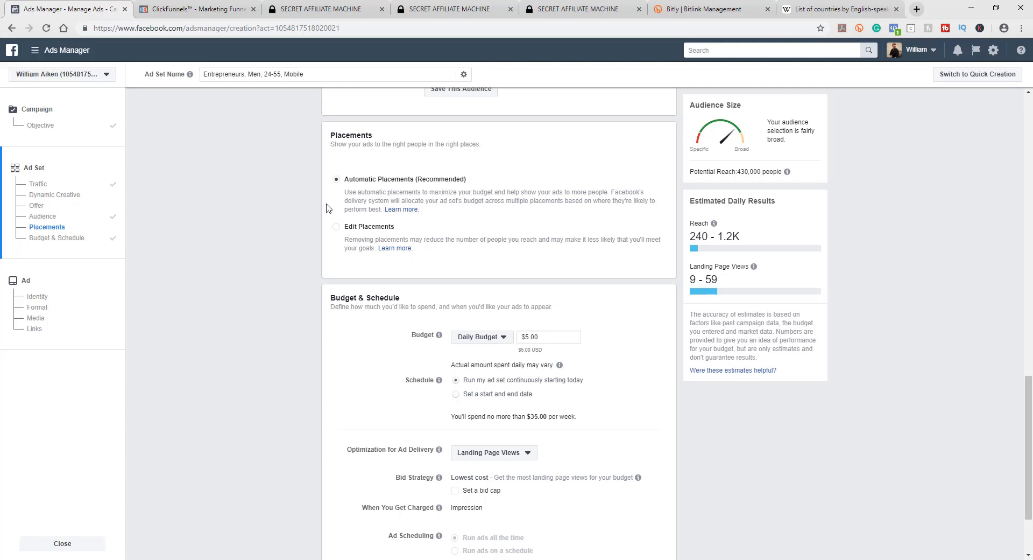
left_click(336, 231)
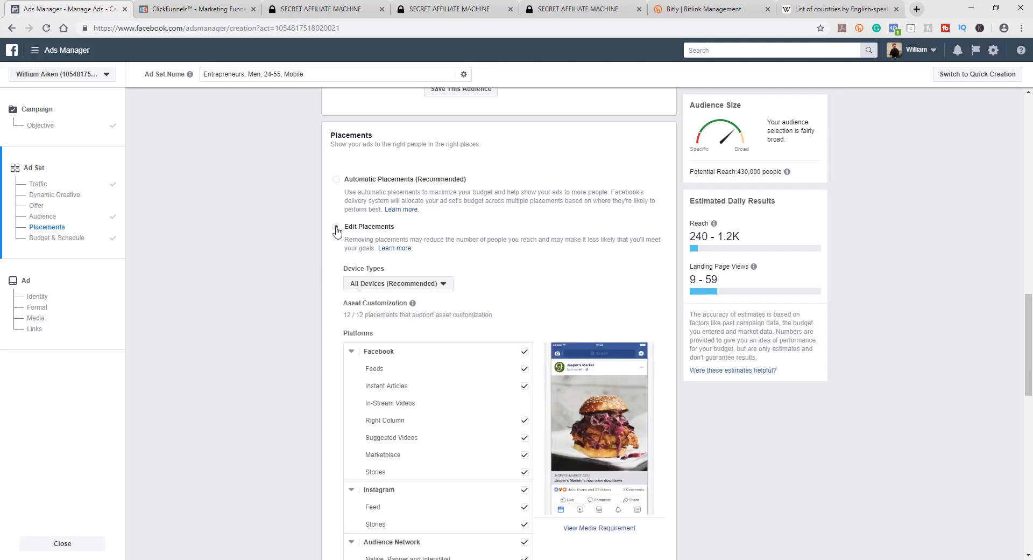
scroll(336, 232, "down", 2)
left_click(353, 218)
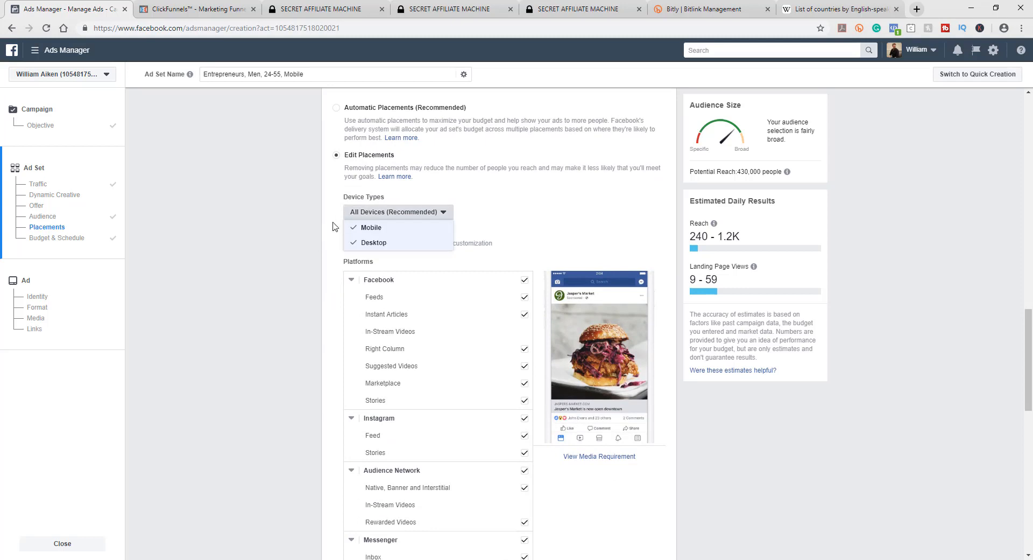
left_click(369, 243)
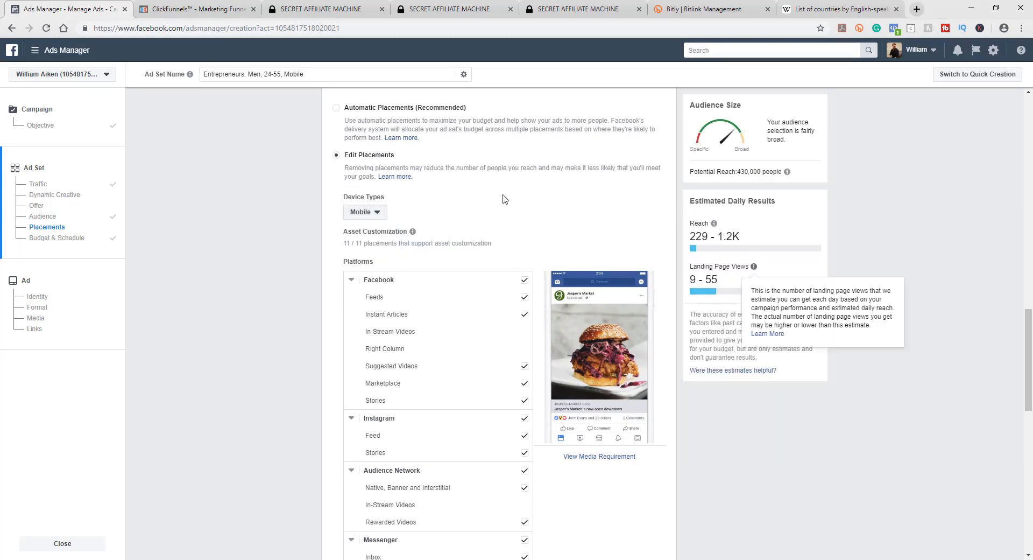
left_click(375, 212)
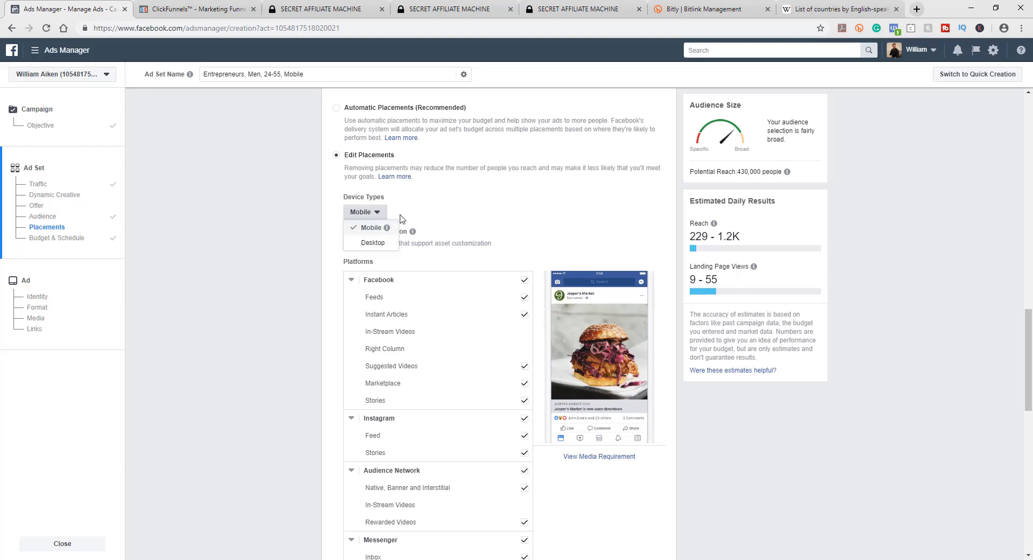
left_click(259, 211)
Exclude all Messenger, Audience Network and Instagram placements, and every Facebook placement except Feeds
scroll(289, 256, "down", 3)
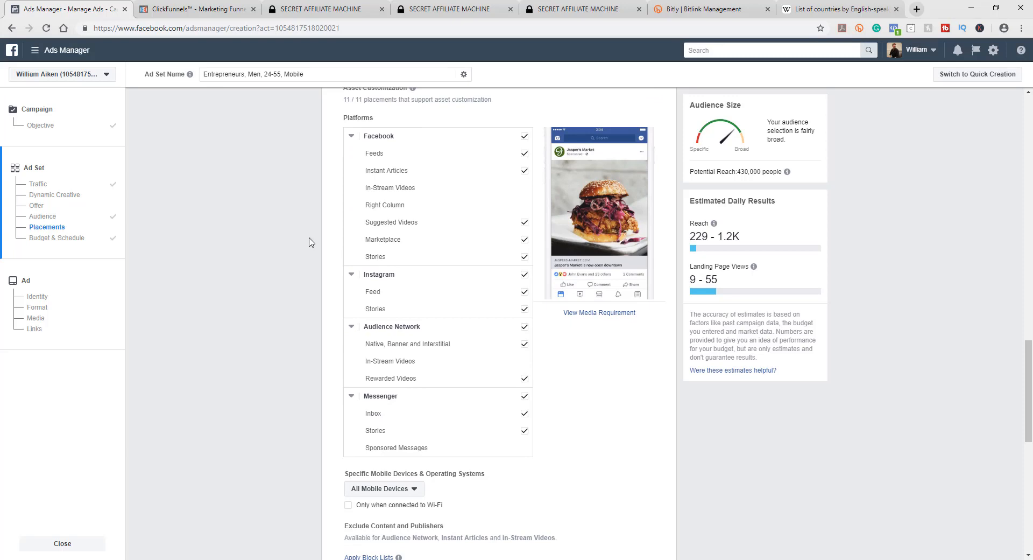
left_click(525, 431)
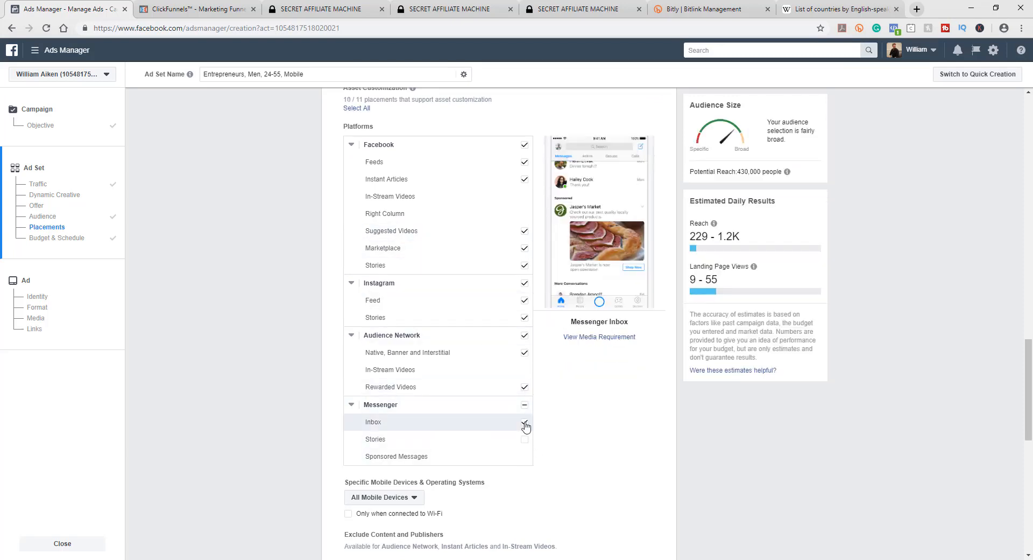
left_click(524, 422)
left_click(524, 386)
left_click(525, 353)
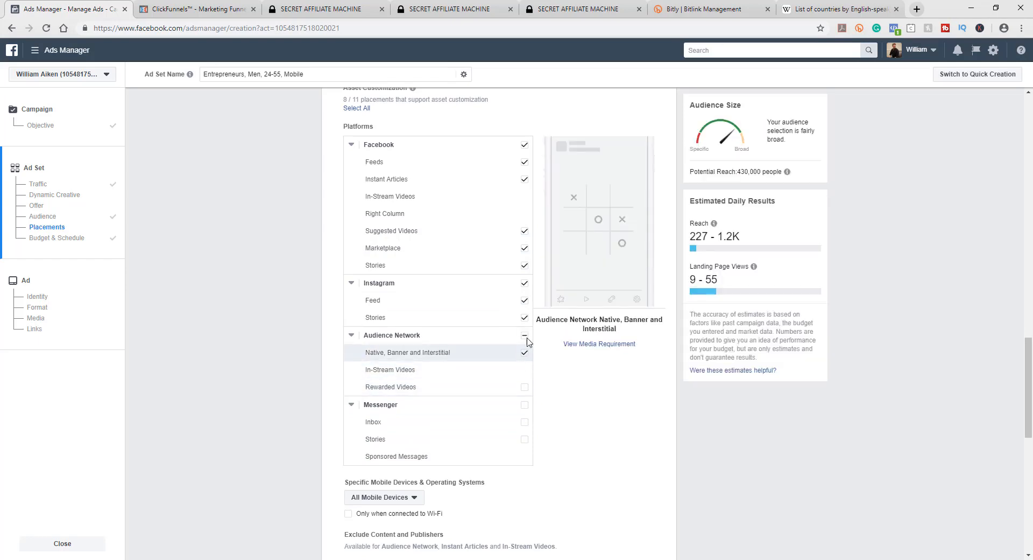
left_click(525, 318)
left_click(526, 288)
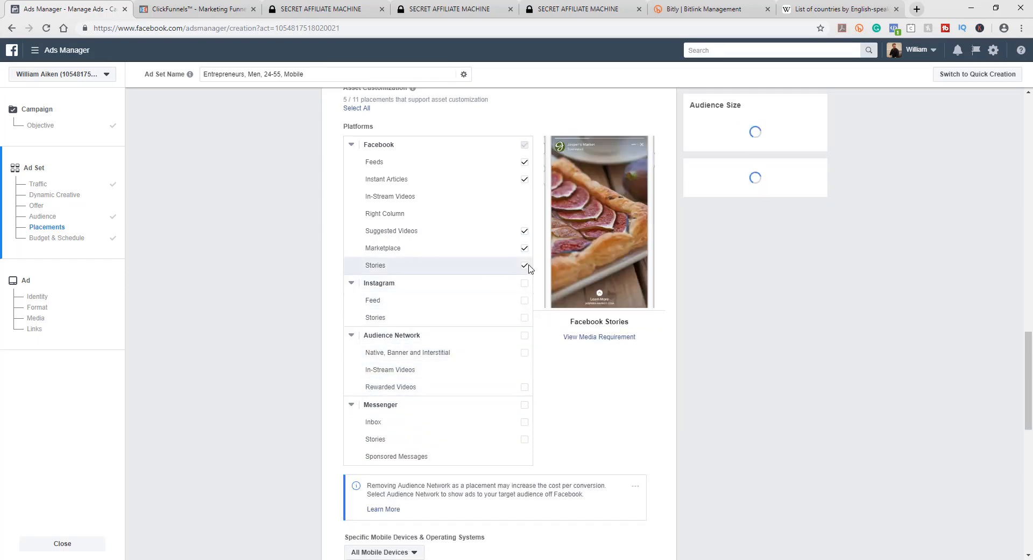
left_click(525, 265)
left_click(525, 248)
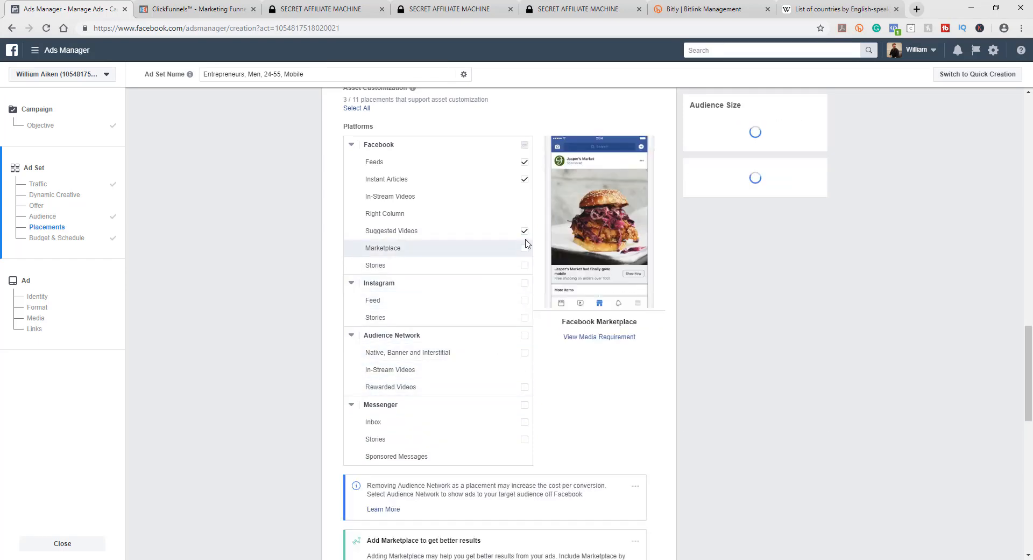
left_click(525, 231)
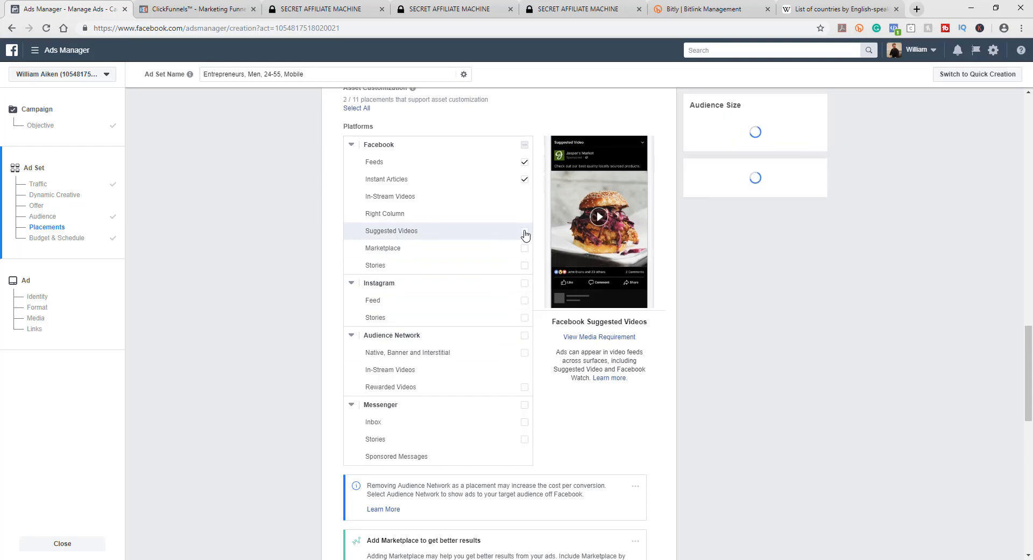
left_click(524, 180)
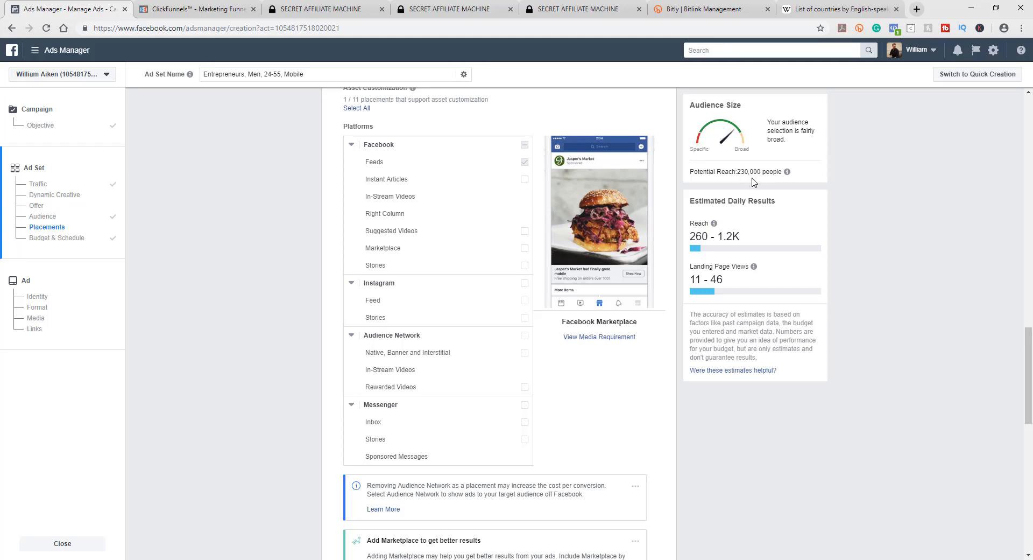
Add the Messenger Inbox and Stories placements and Facebook Suggested Videos to the ad set's placements
scroll(291, 420, "down", 1)
scroll(281, 395, "down", 1)
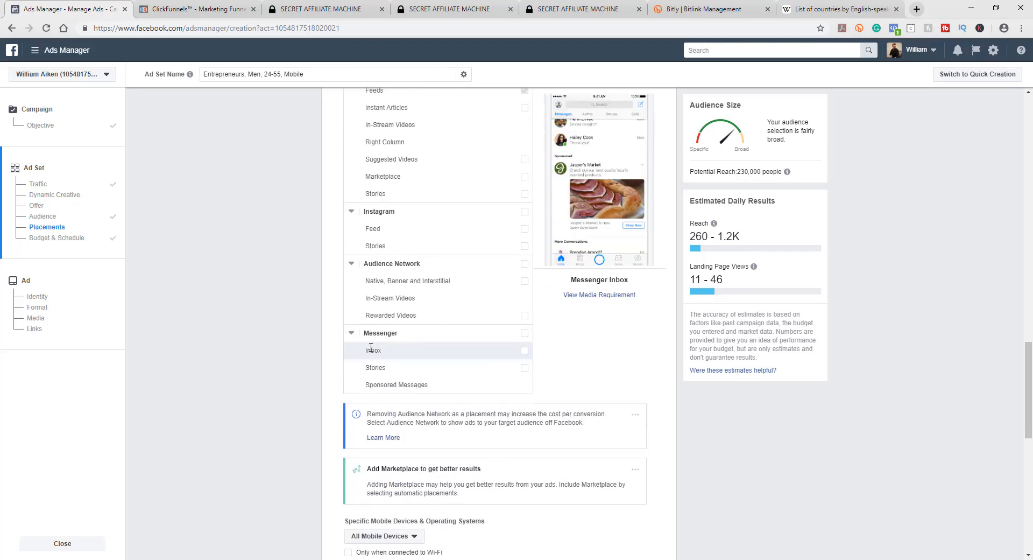
left_click(524, 335)
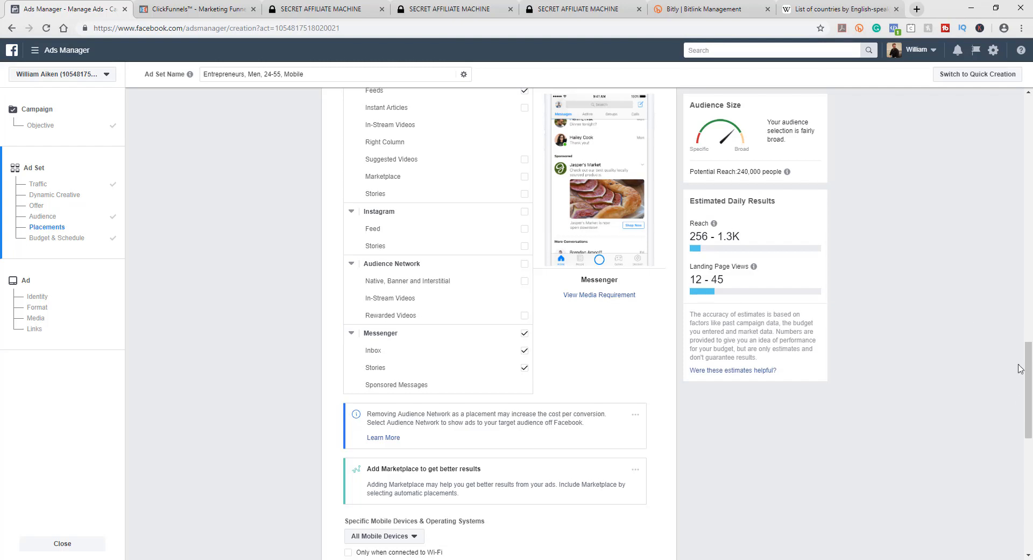
scroll(544, 387, "up", 2)
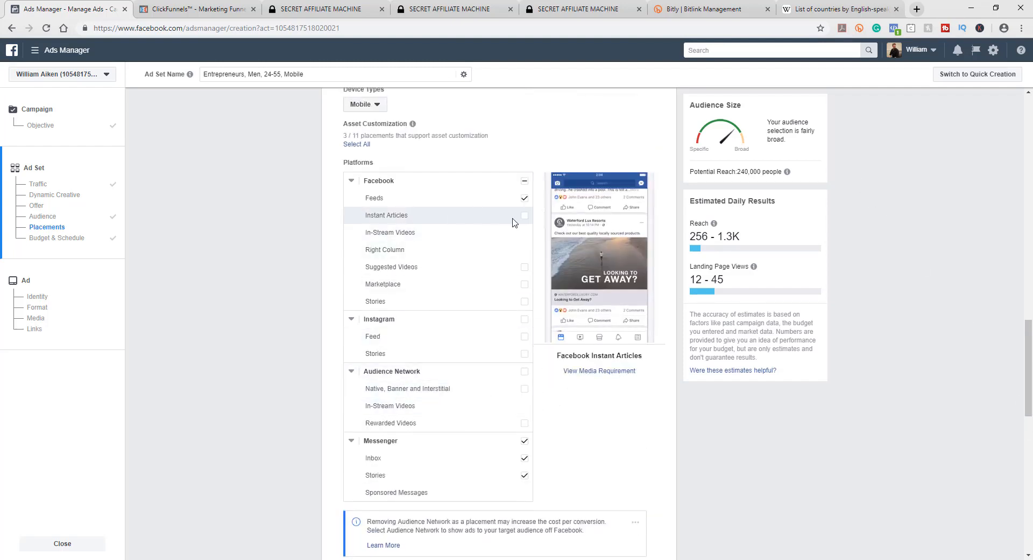
left_click(524, 270)
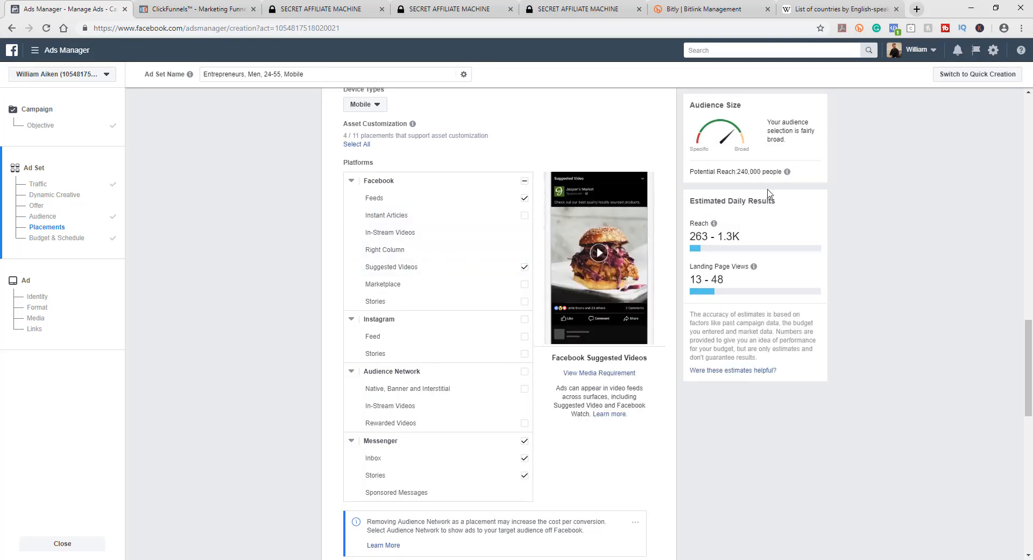
Look over the edited placements and switch the ad set back to Automatic Placements
scroll(349, 404, "down", 3)
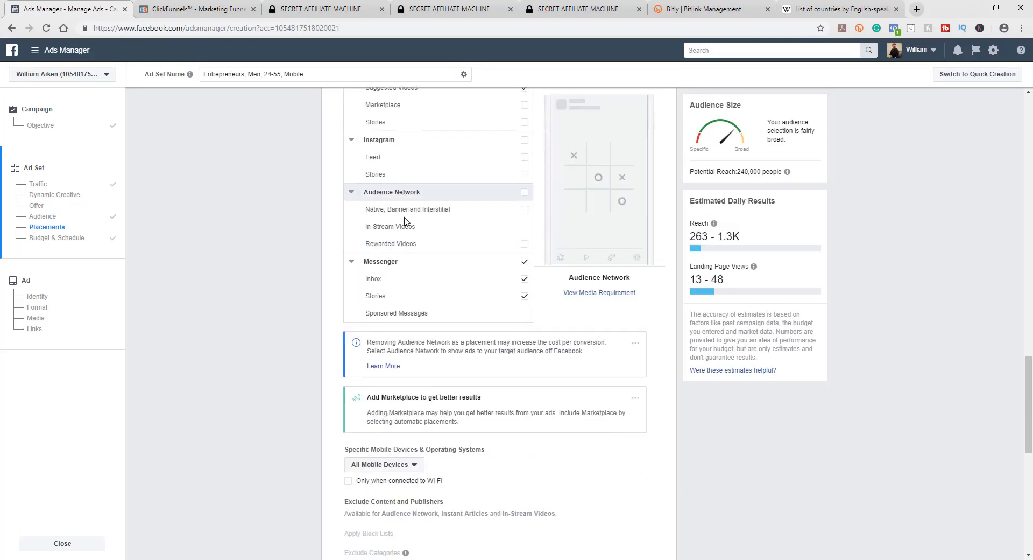
scroll(375, 349, "down", 3)
scroll(302, 373, "up", 8)
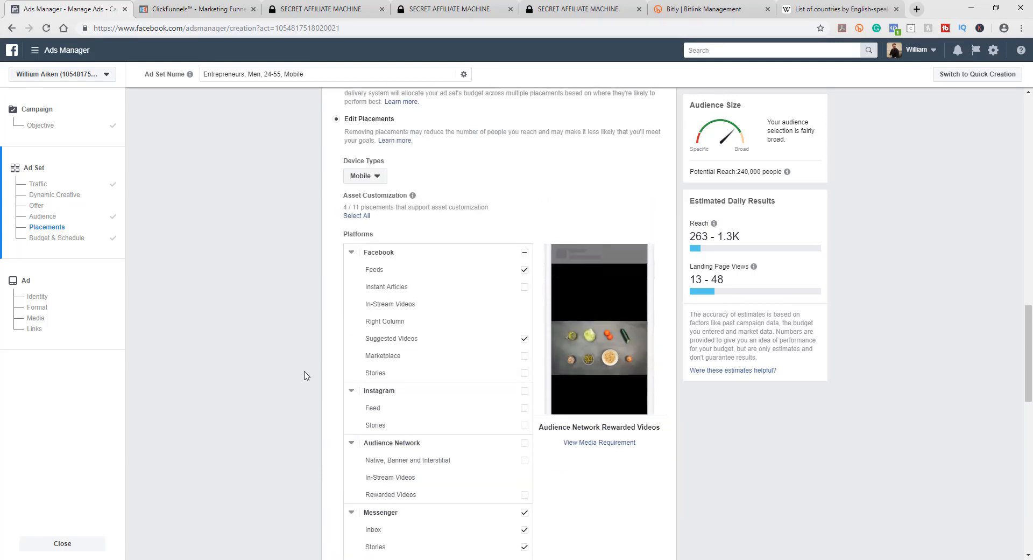
scroll(349, 332, "down", 2)
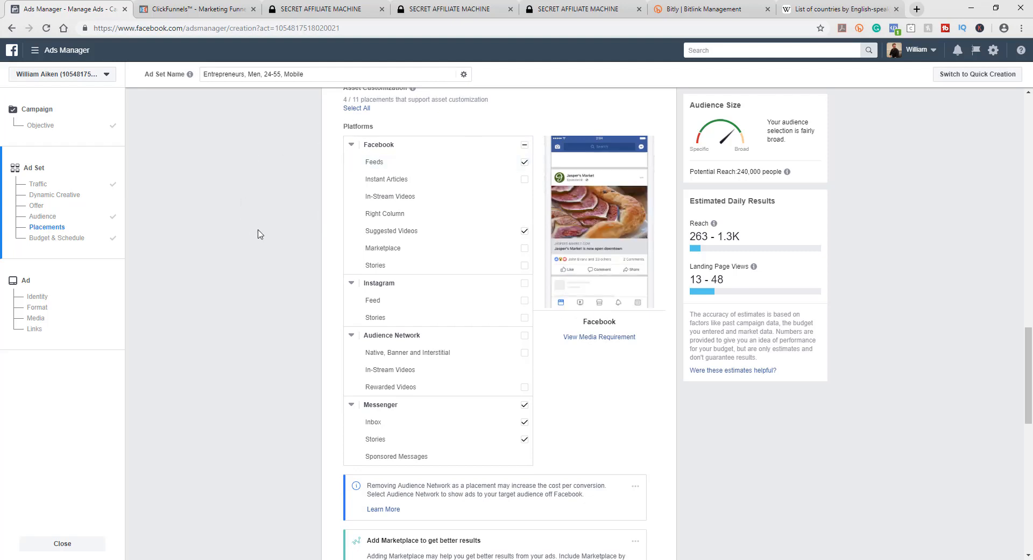
scroll(293, 259, "up", 1)
scroll(292, 259, "up", 3)
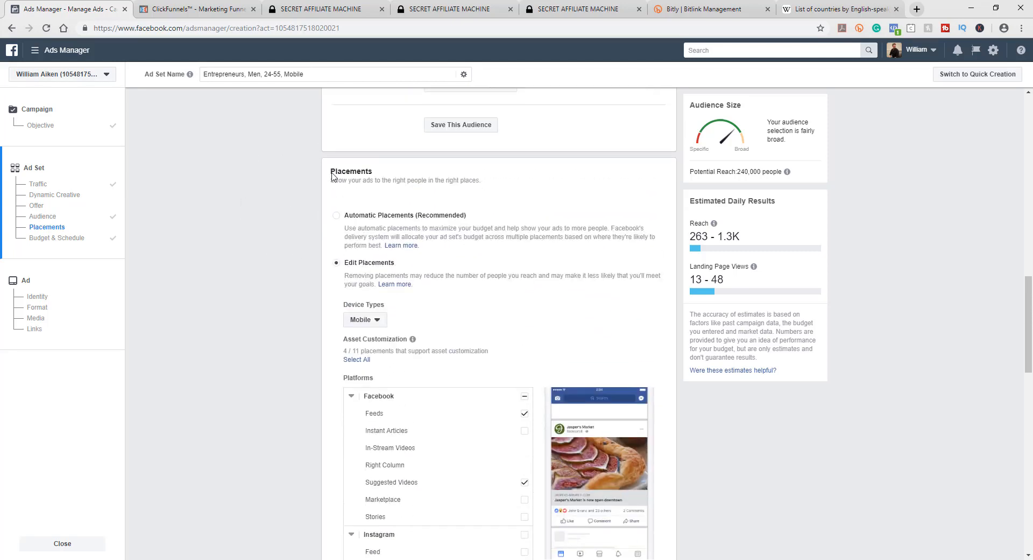
scroll(355, 237, "down", 3)
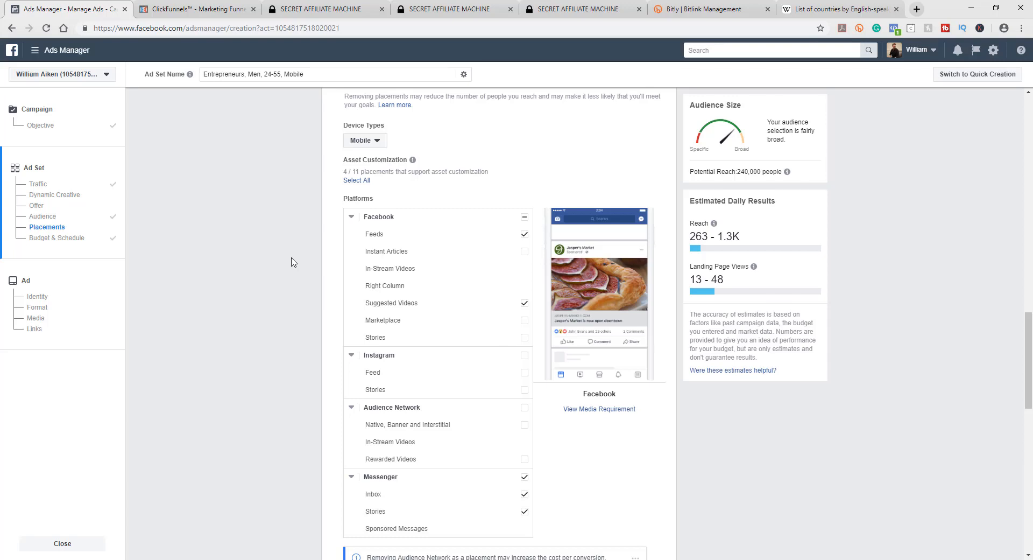
scroll(293, 262, "up", 5)
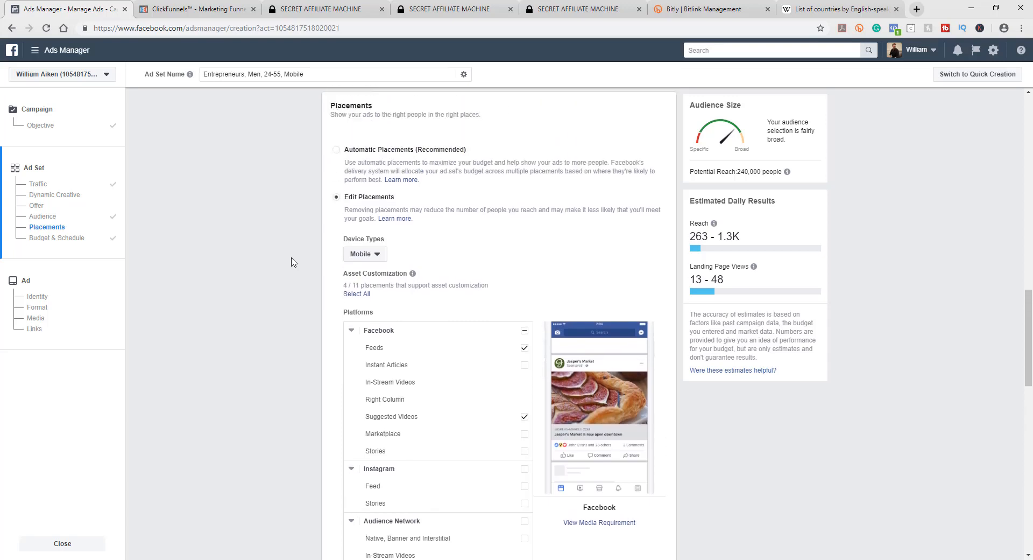
left_click(337, 288)
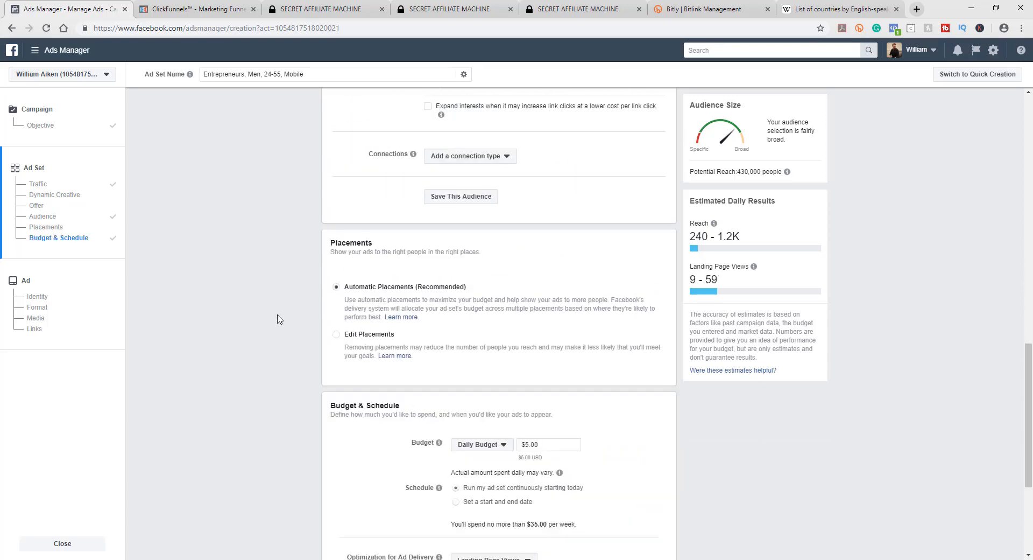
Check the ad set's daily budget and schedule, and continue to the ad setup
scroll(278, 319, "down", 4)
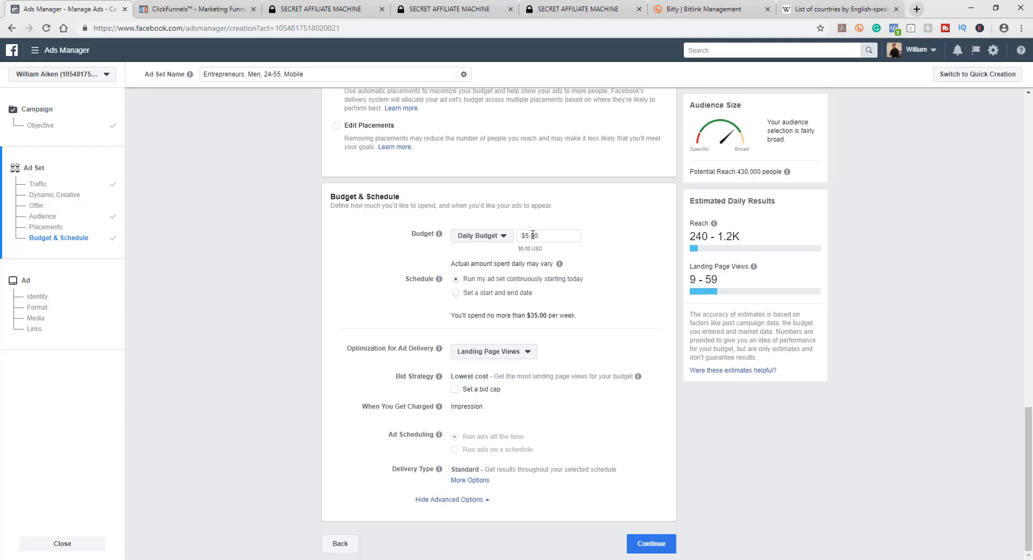
double_click(526, 235)
left_click(316, 351)
left_click(652, 543)
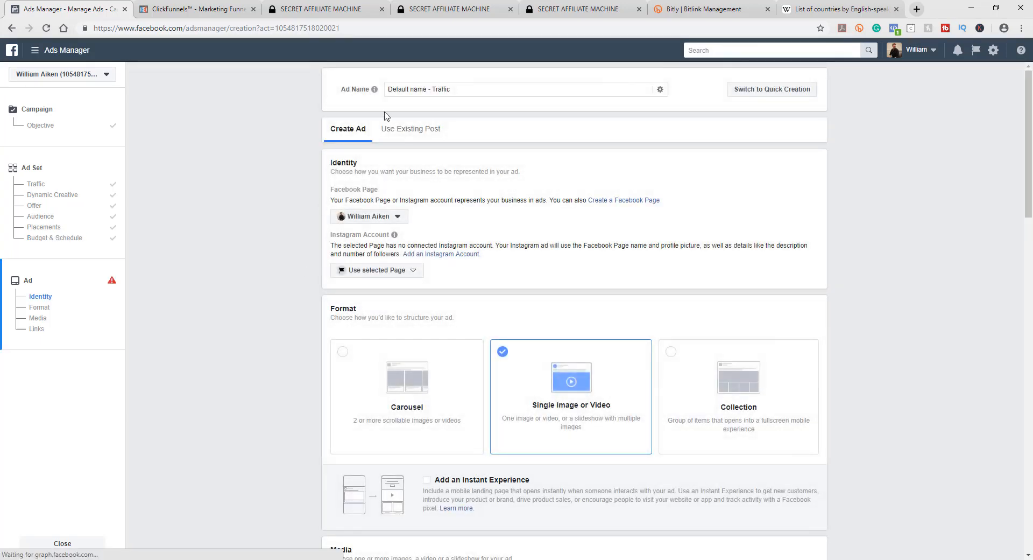
Replace the default ad name with "US, Men, 25-45, Mobile Only"
left_click_drag(451, 89, 384, 93)
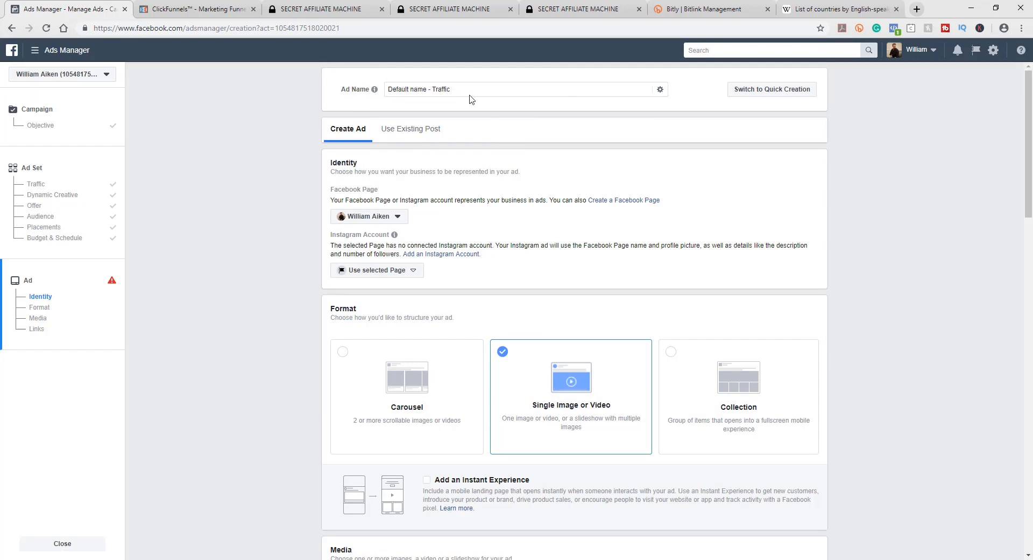
left_click_drag(450, 90, 376, 91)
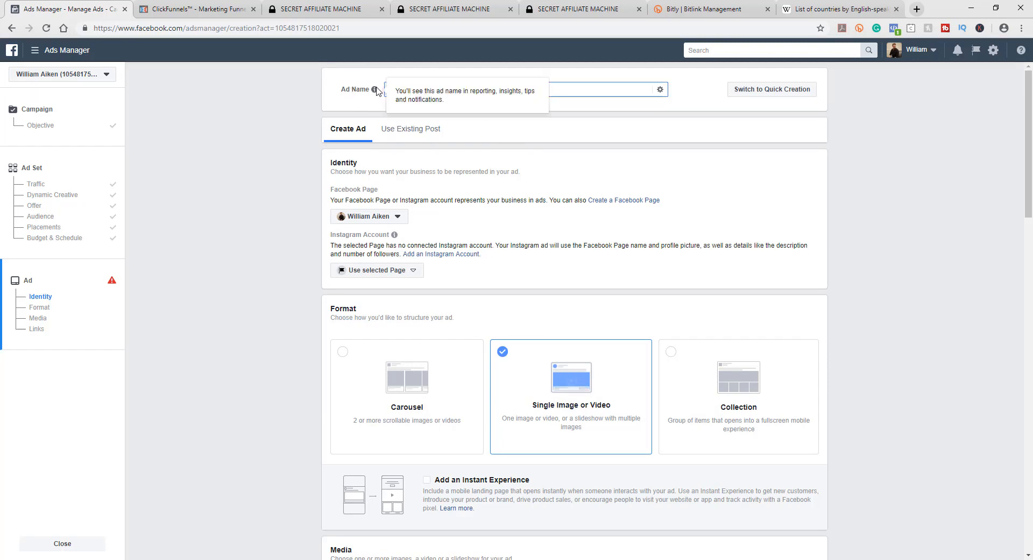
double_click(454, 88)
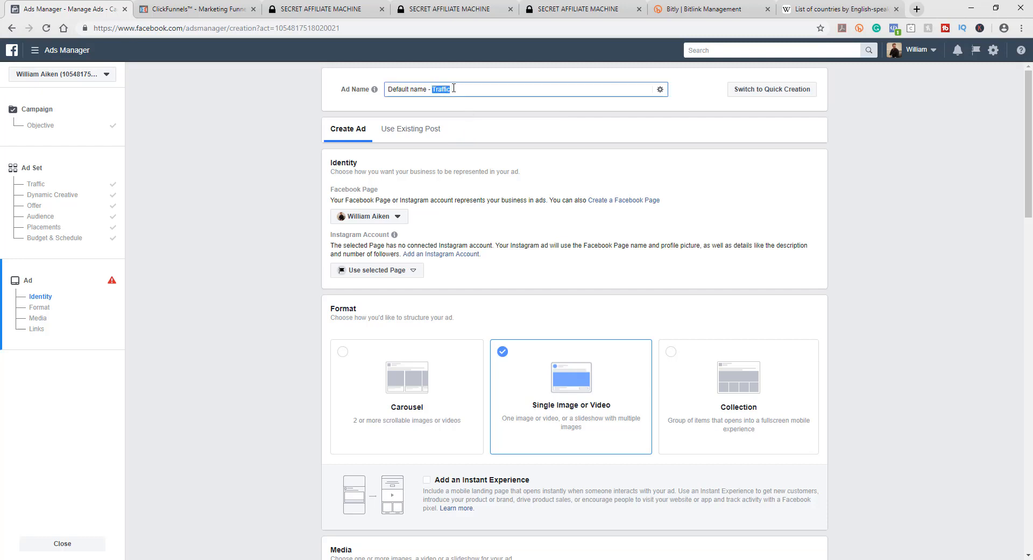
key("BackSpace")
key("BackSpace")
key("BackSpace")
key("BackSpace")
key("BackSpace")
key("BackSpace")
key("BackSpace")
key("BackSpace")
key("BackSpace")
key("BackSpace")
key("BackSpace")
key("BackSpace")
key("BackSpace")
key("BackSpace")
key("BackSpace")
key("BackSpace")
type("U")
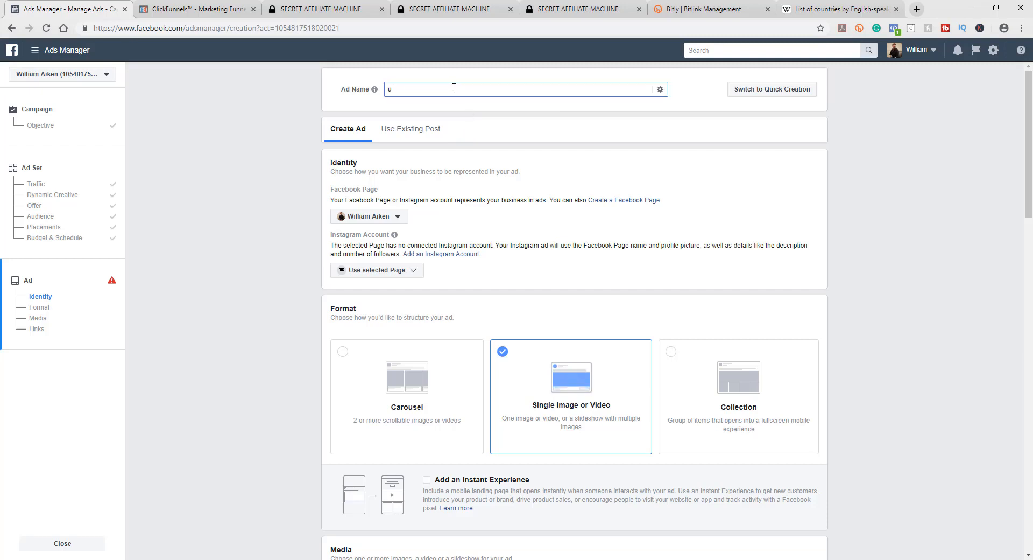
key("BackSpace")
type("US, Men, 25-45,")
type("Mobile Only")
left_click(498, 131)
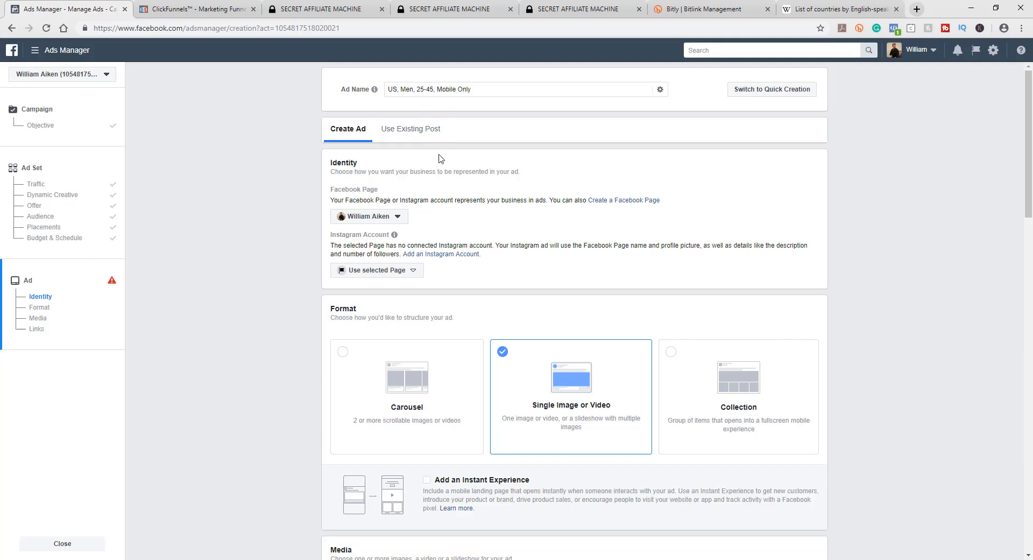
Review the ad's Identity and Format settings and continue to the Media section
scroll(503, 194, "down", 1)
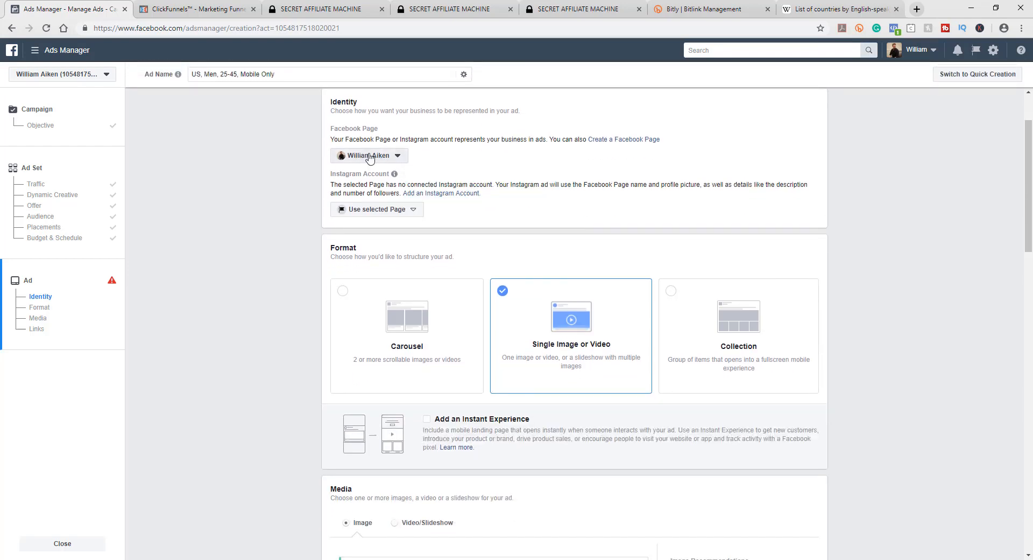
scroll(476, 181, "down", 1)
scroll(501, 171, "down", 1)
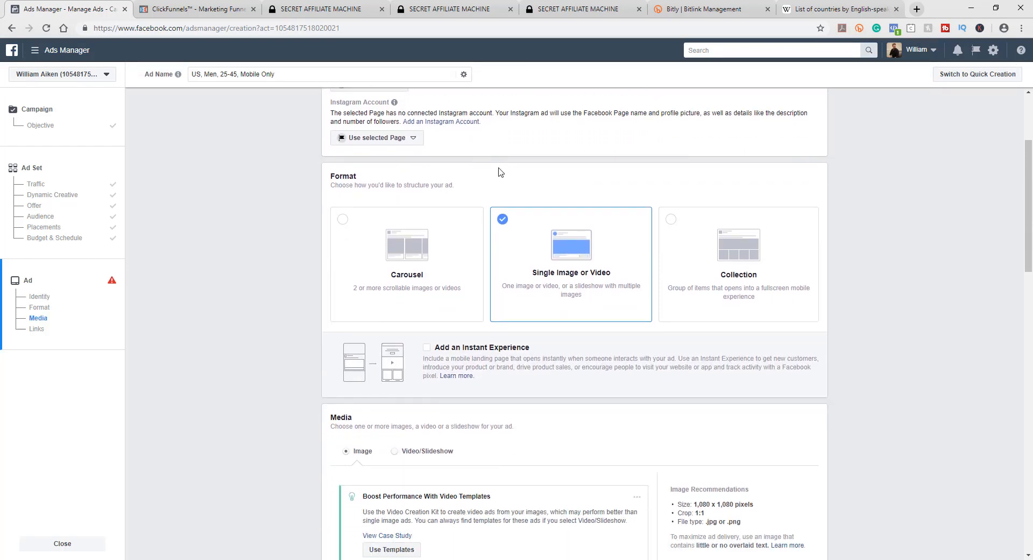
scroll(501, 172, "up", 1)
scroll(499, 172, "up", 1)
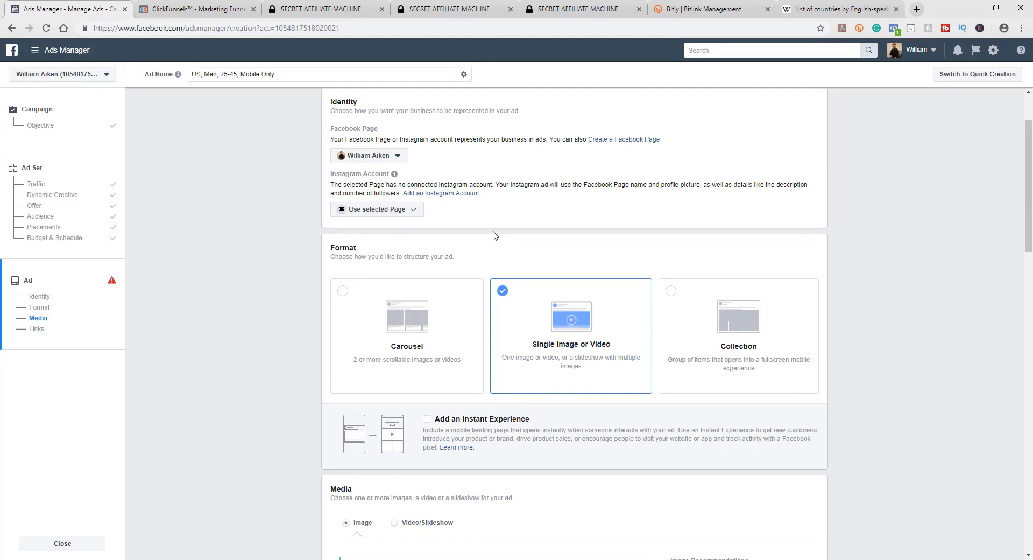
scroll(492, 232, "down", 1)
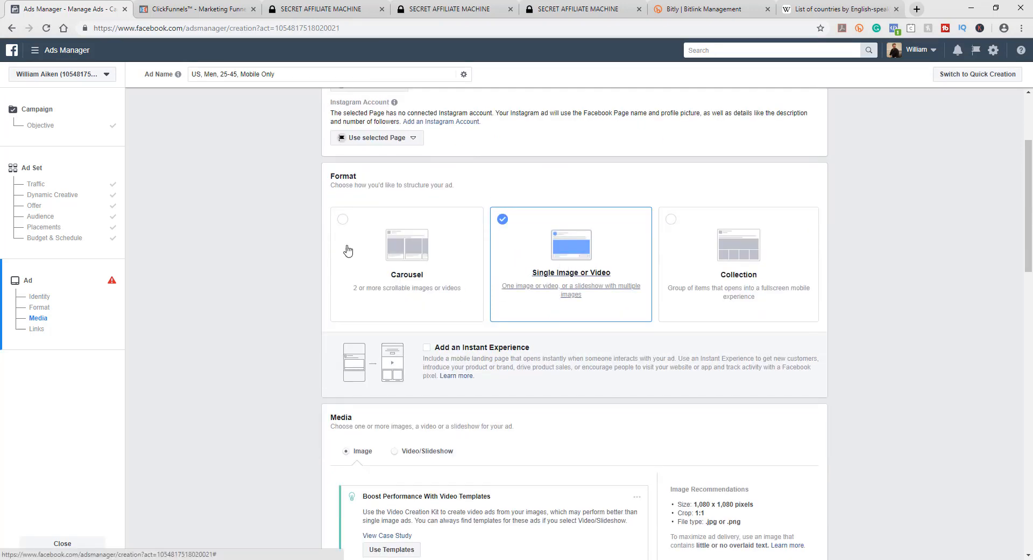
scroll(323, 216, "down", 1)
scroll(320, 213, "down", 2)
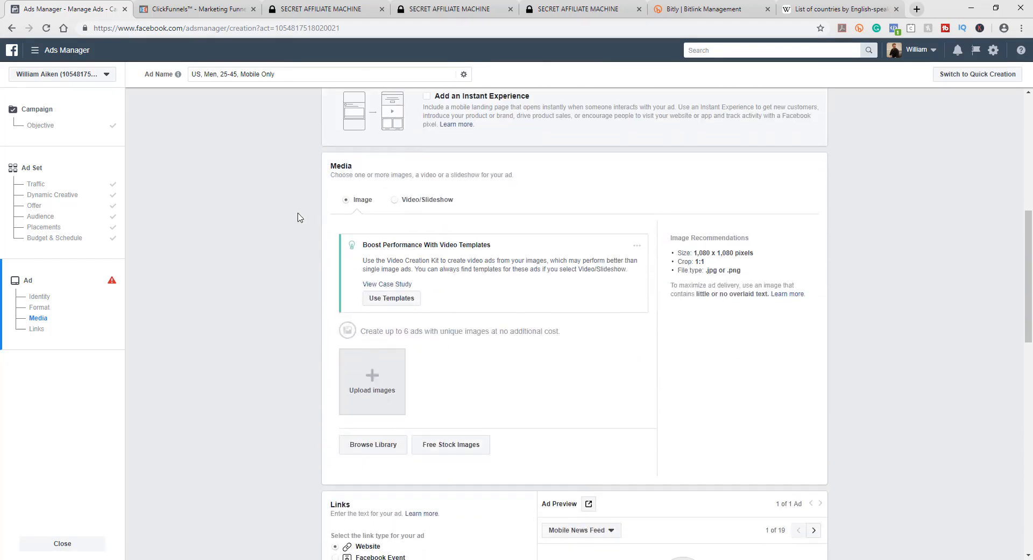
Set the ad media to Video/Slideshow and upload "Secret Affiliate Machine Video.mp4" from the Secret Affiliate Machine Video folder
left_click(394, 201)
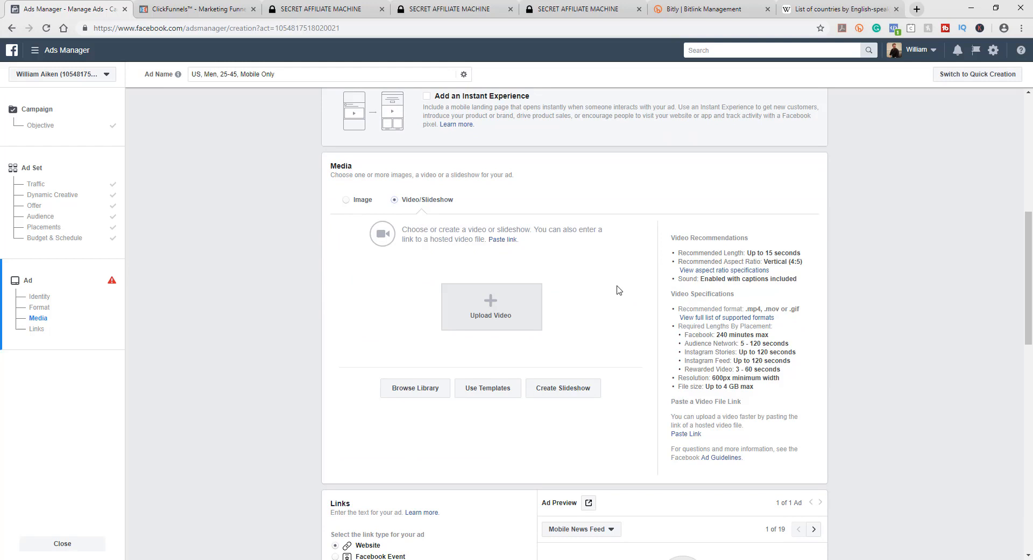
left_click(488, 314)
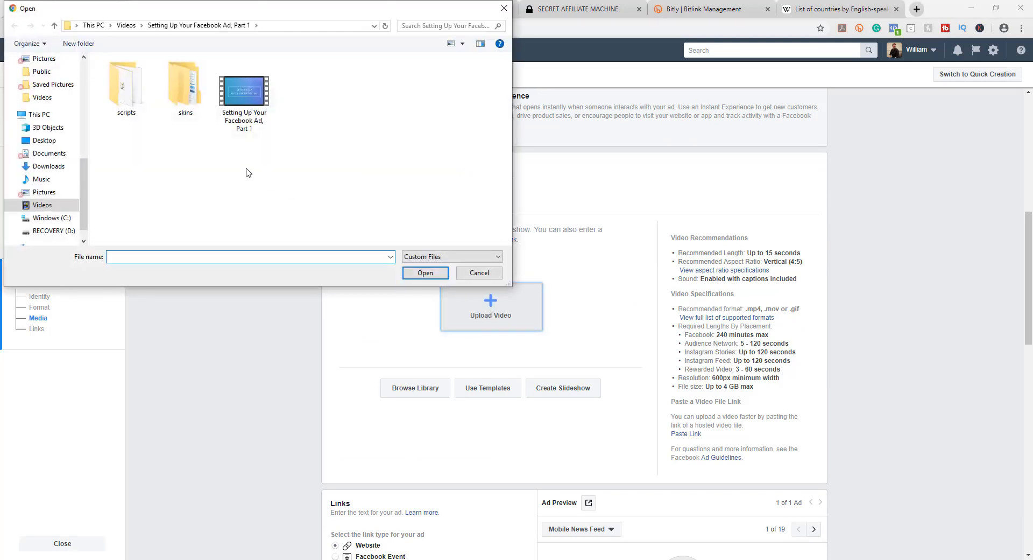
left_click(41, 205)
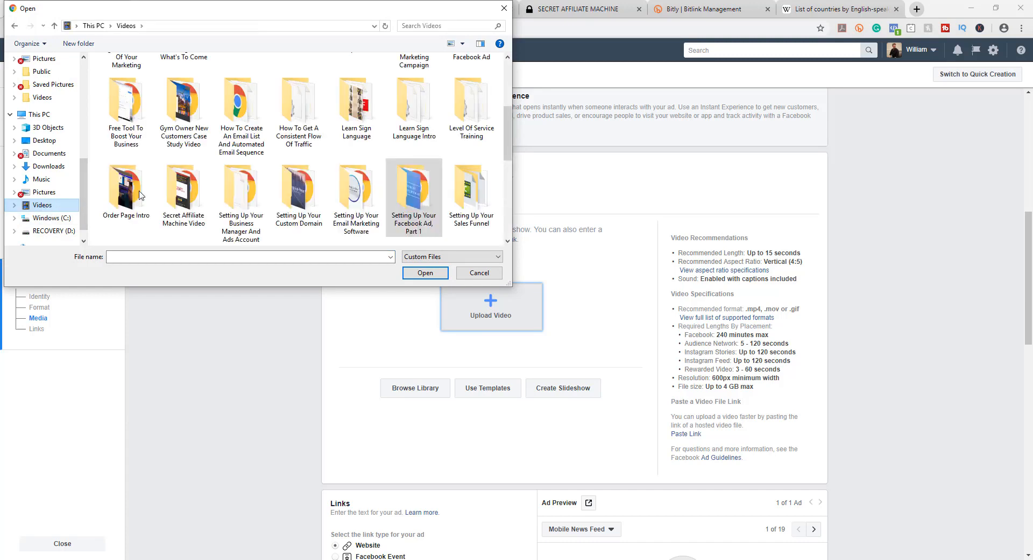
scroll(312, 175, "down", 5)
scroll(398, 164, "up", 1)
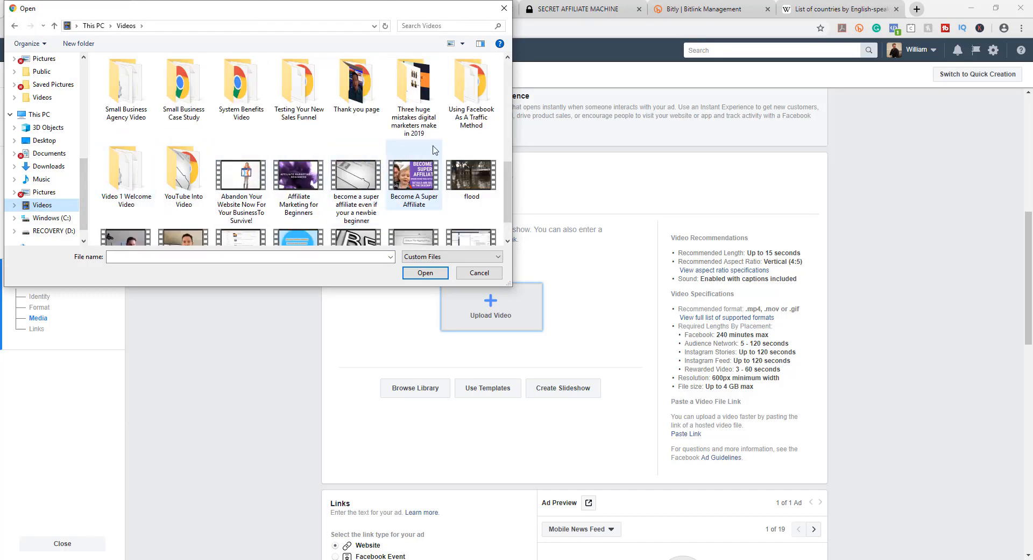
scroll(303, 158, "up", 1)
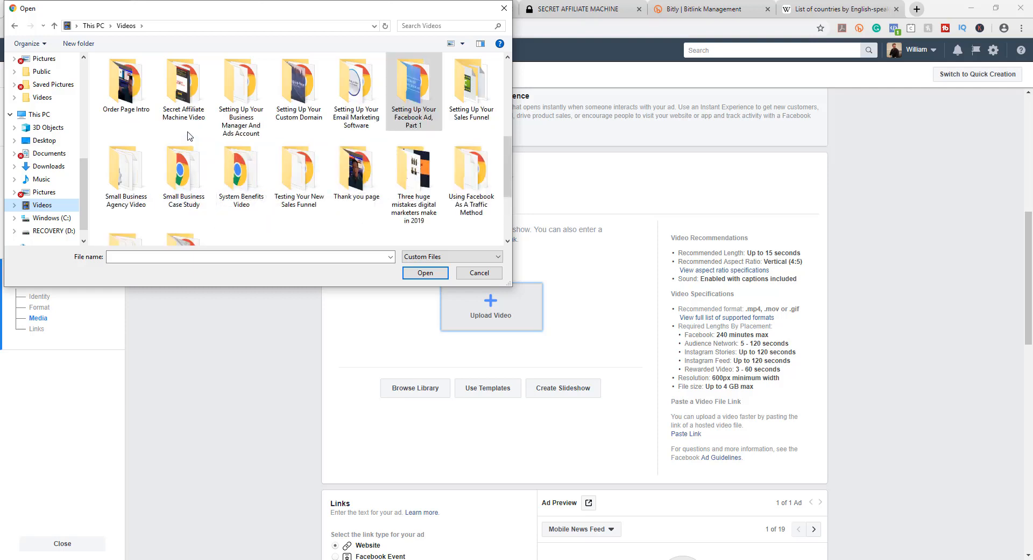
double_click(170, 113)
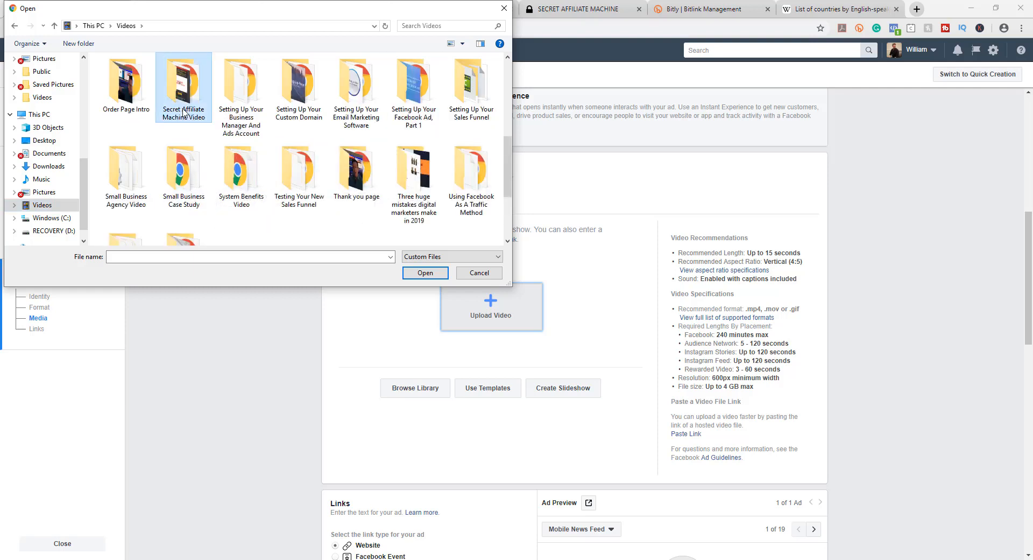
double_click(246, 100)
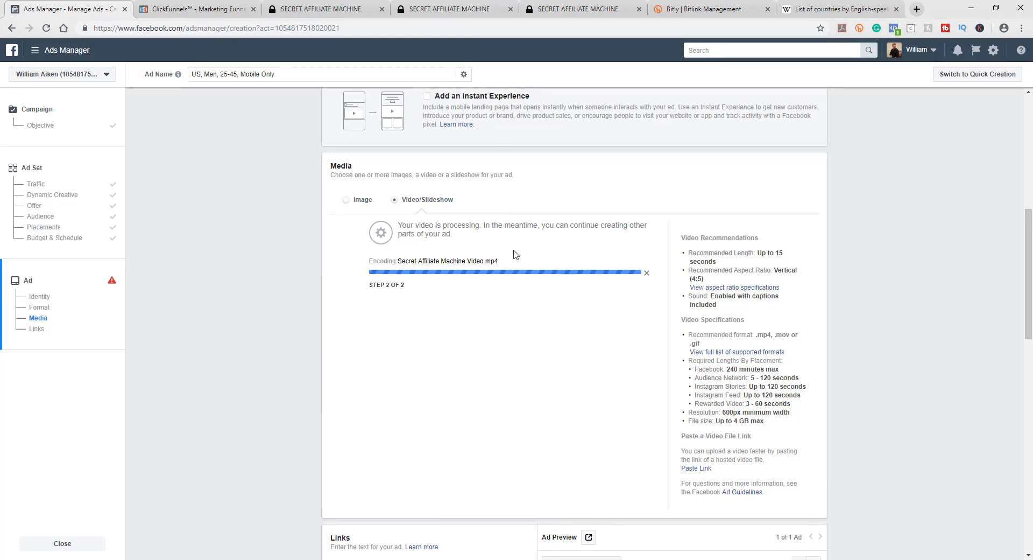
Examine the video recommendations and specifications for the ad media
scroll(775, 253, "down", 2)
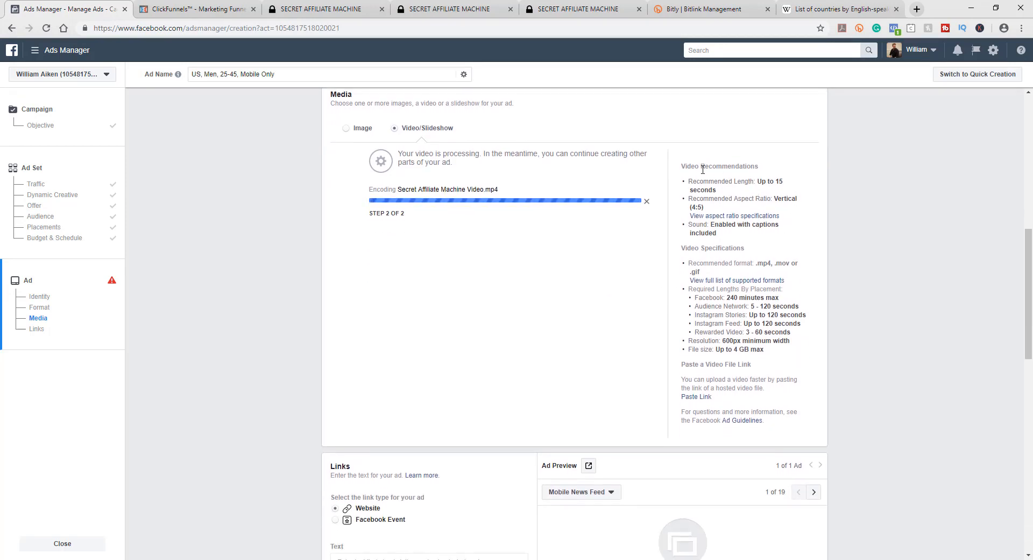
left_click_drag(692, 168, 821, 422)
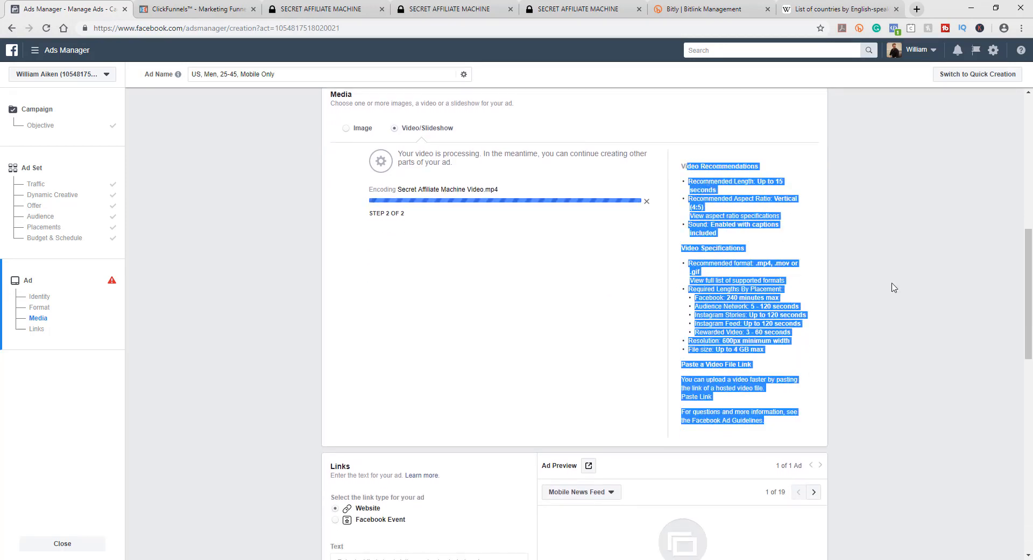
left_click(782, 184)
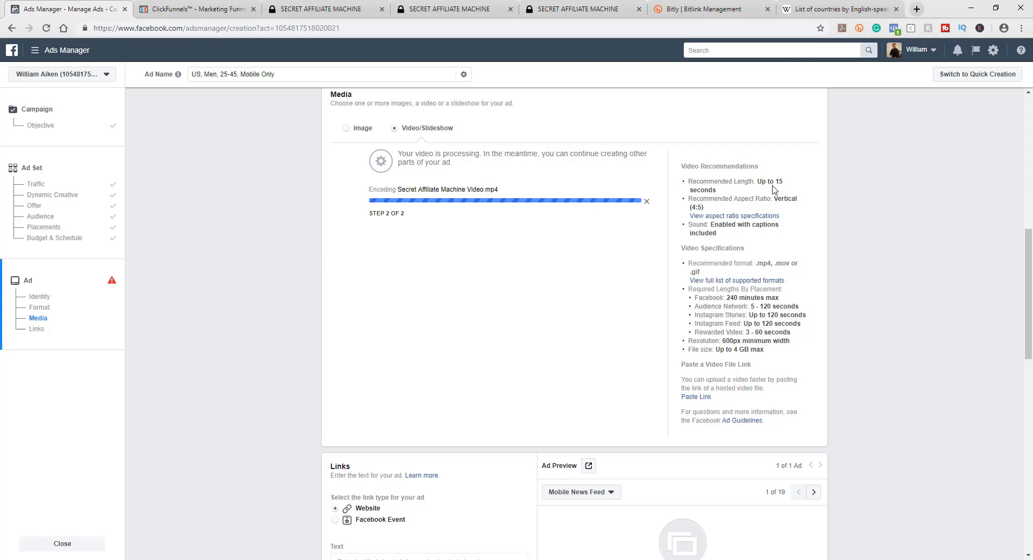
Fill in the ad text opening with "This FREE Funnel + Email = Unlimited Potential" and offering the entire sales funnel for FREE
scroll(808, 237, "down", 7)
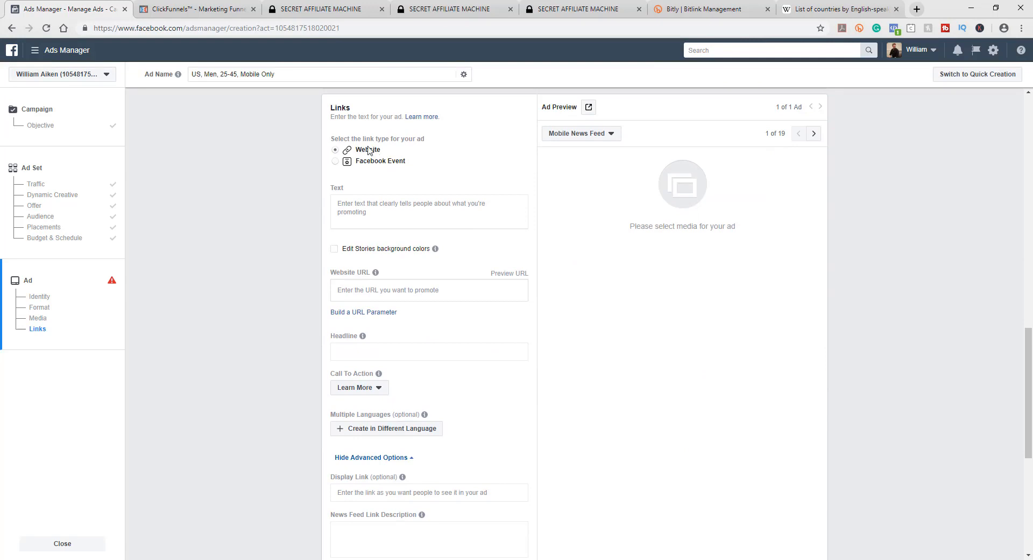
left_click(376, 203)
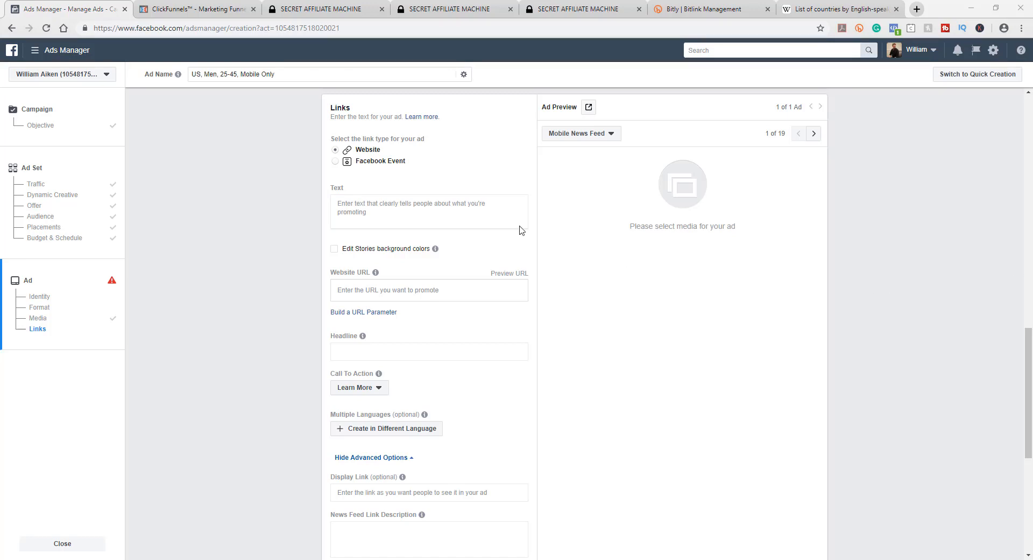
left_click(359, 202)
type("This FREE Funnel + Email = Unlimited Potential 😱  Most internet marketing \"gurus\" would want you to buy their expensive products.  I am giving you this entire sales funnel for FREE! Rapidly build & monetize lightening fast!  All you have to do is click the link below and take a few minutes to complete and you’ll be crushing it!")
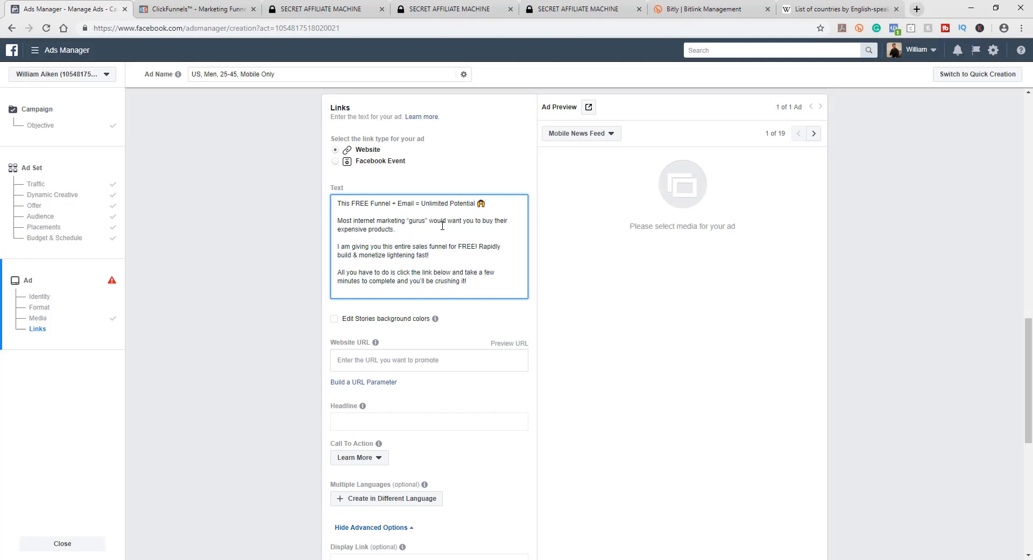
scroll(442, 225, "down", 1)
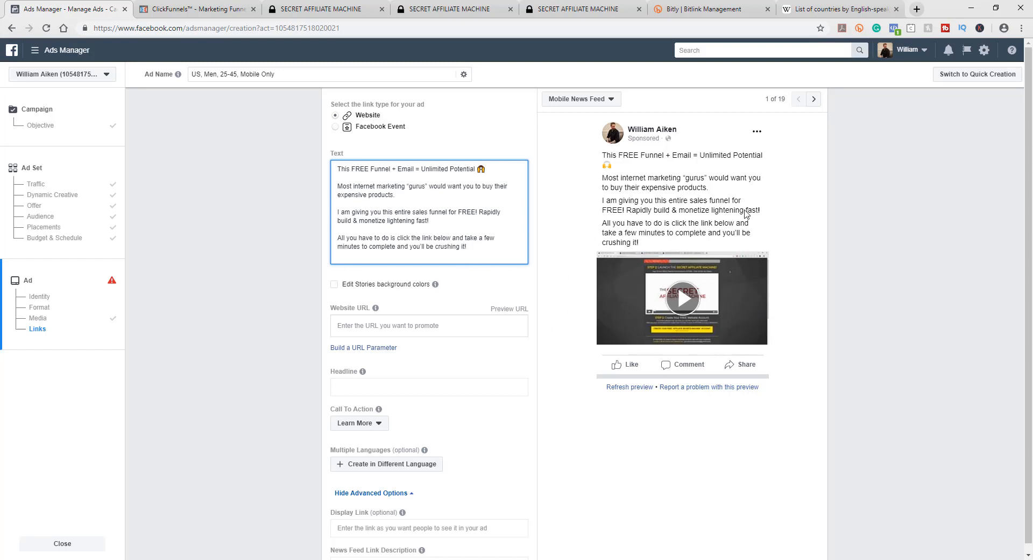
Switch to ClickFunnels and copy the page URL of the funnel's "Step #1: Start"
left_click(216, 6)
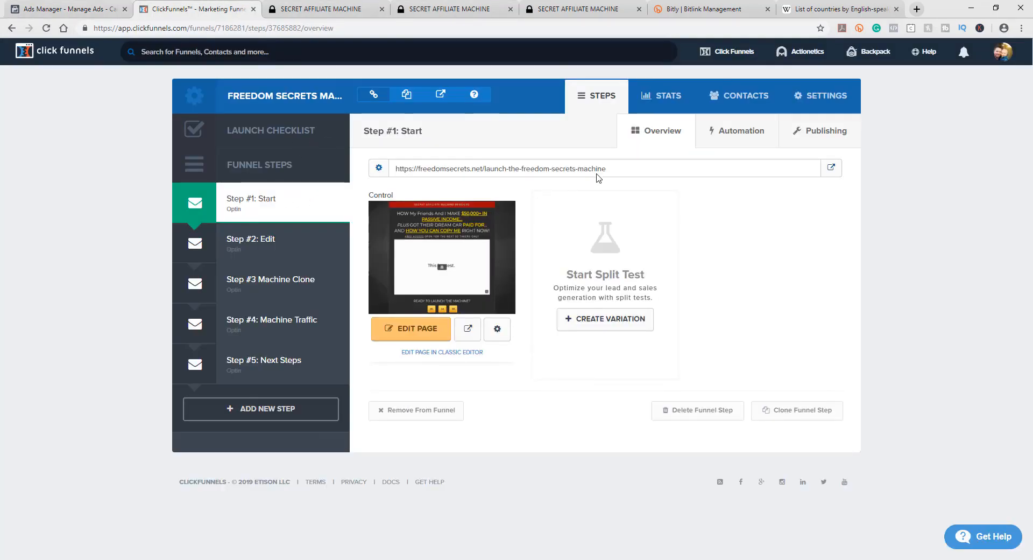
left_click_drag(608, 168, 398, 168)
key("ctrl+c")
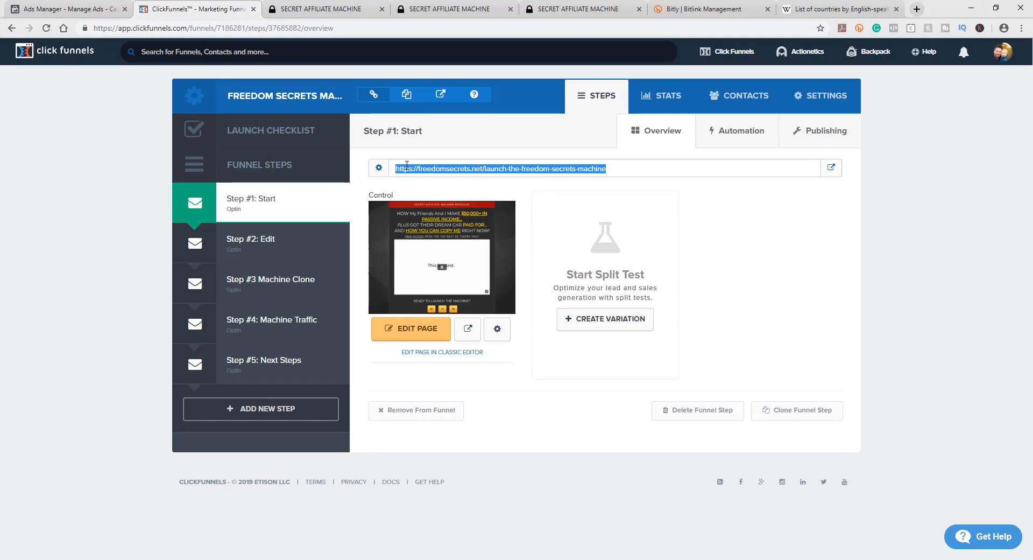
left_click(491, 172)
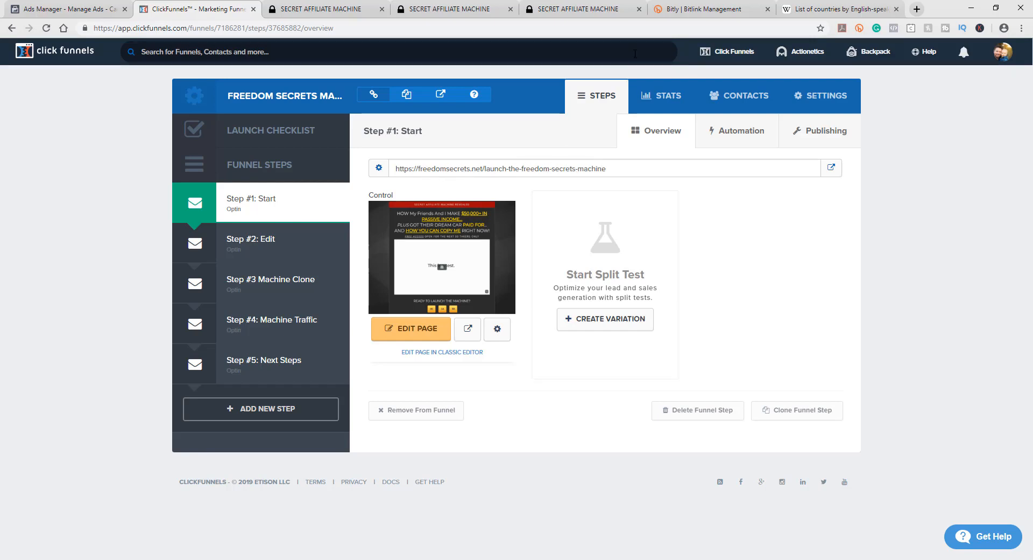
left_click(683, 12)
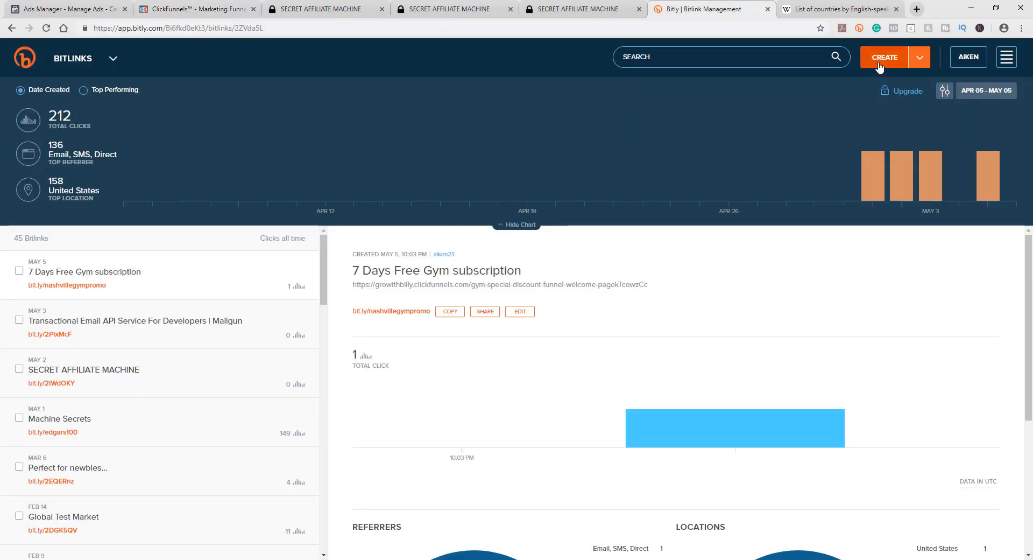
left_click(879, 63)
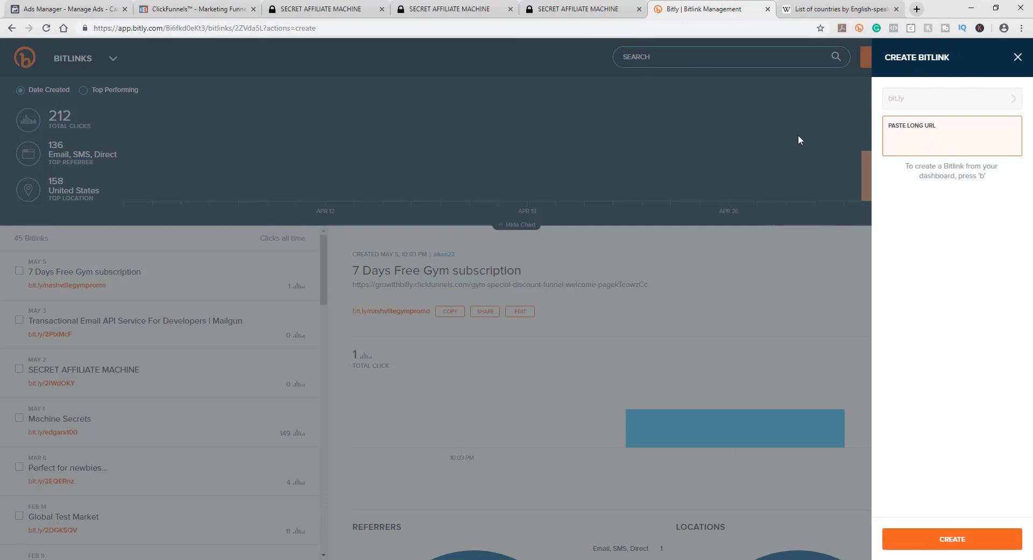
left_click(799, 140)
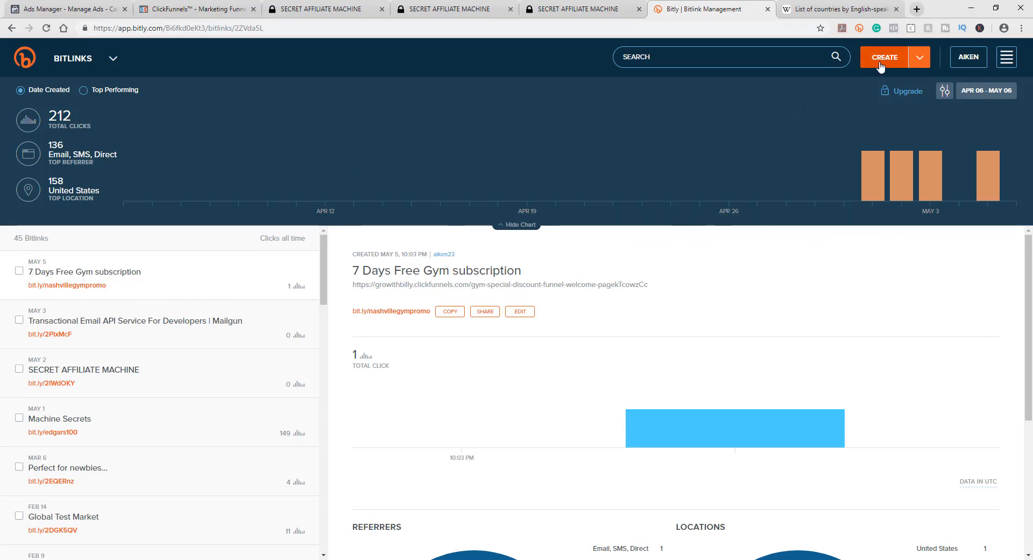
left_click(880, 66)
key("ctrl+v")
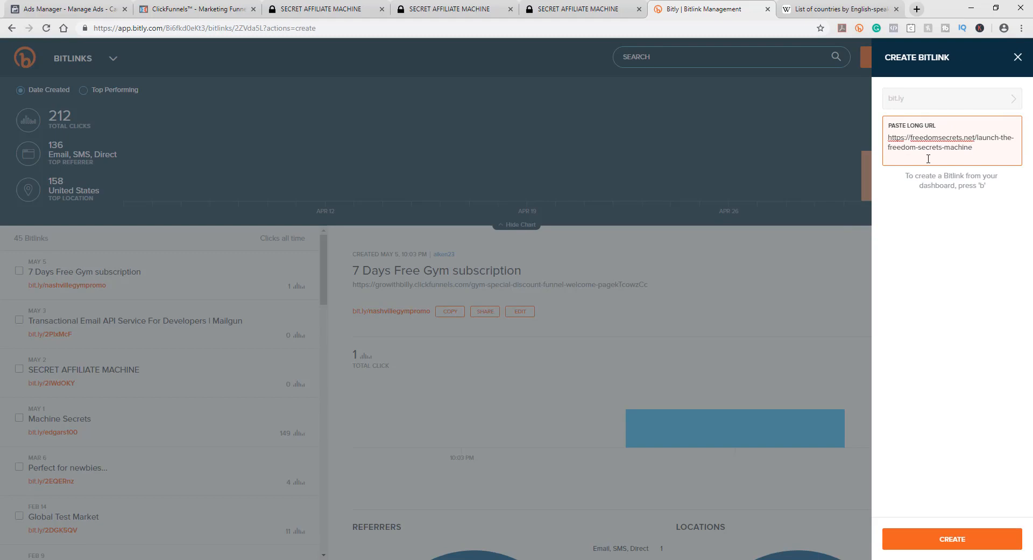
left_click(945, 192)
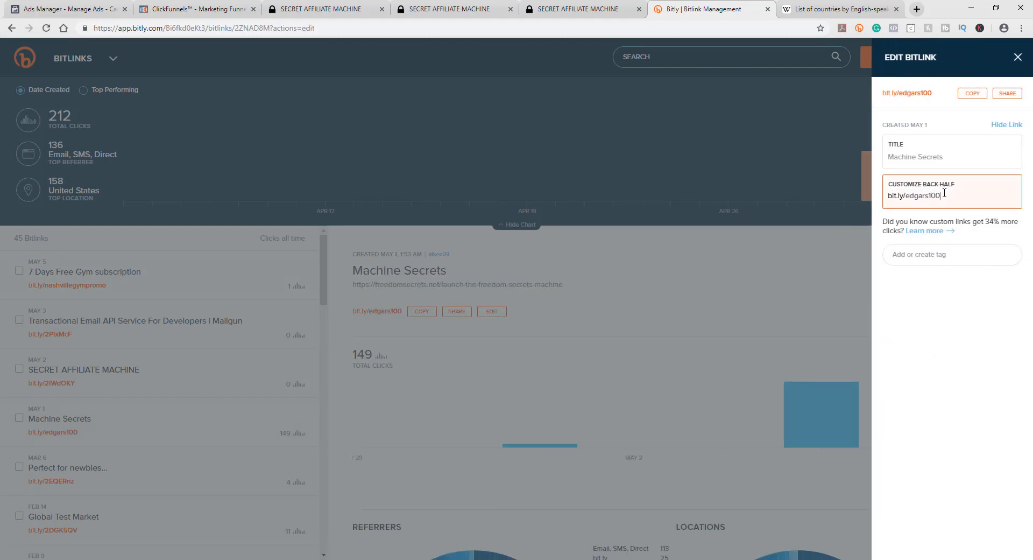
Try to save the Bitlink with the custom back-half "FreeFunnel"
left_click_drag(945, 194, 908, 195)
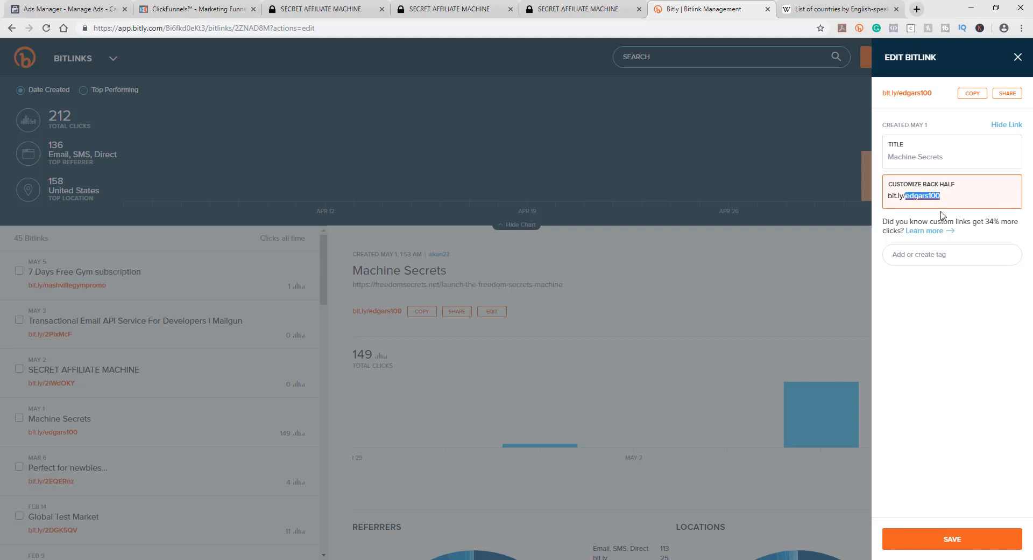
type("Freefunnel")
left_click(923, 197)
key("BackSpace")
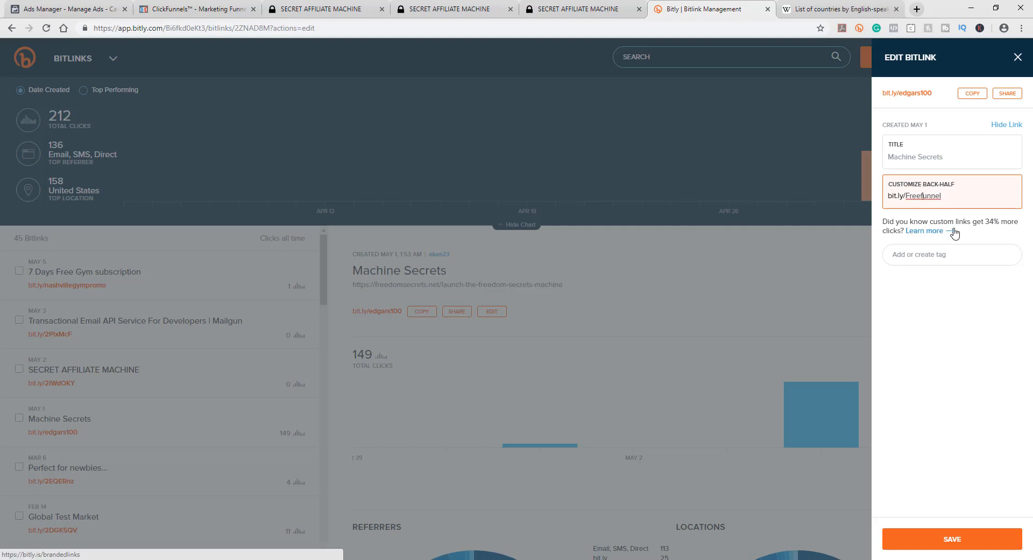
type("F")
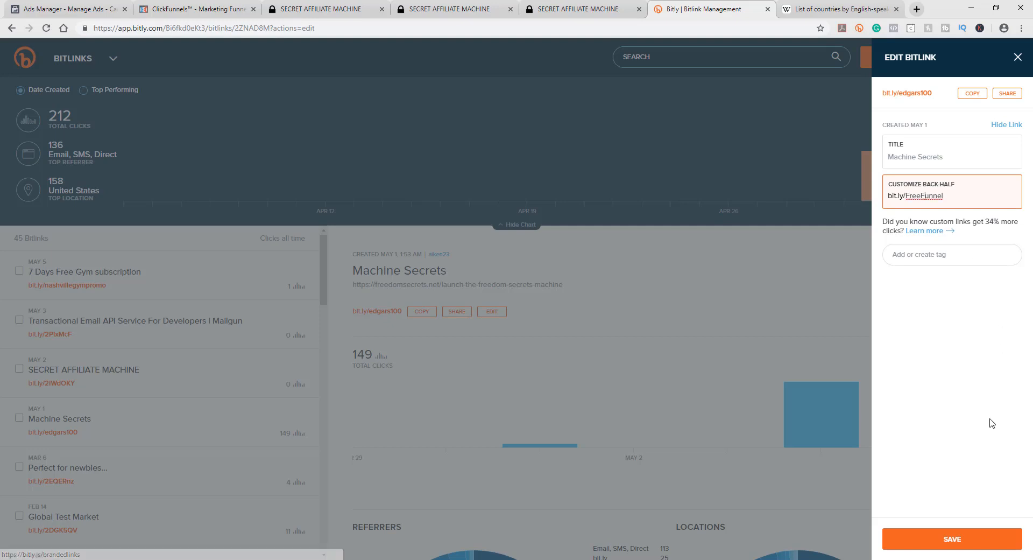
left_click(967, 539)
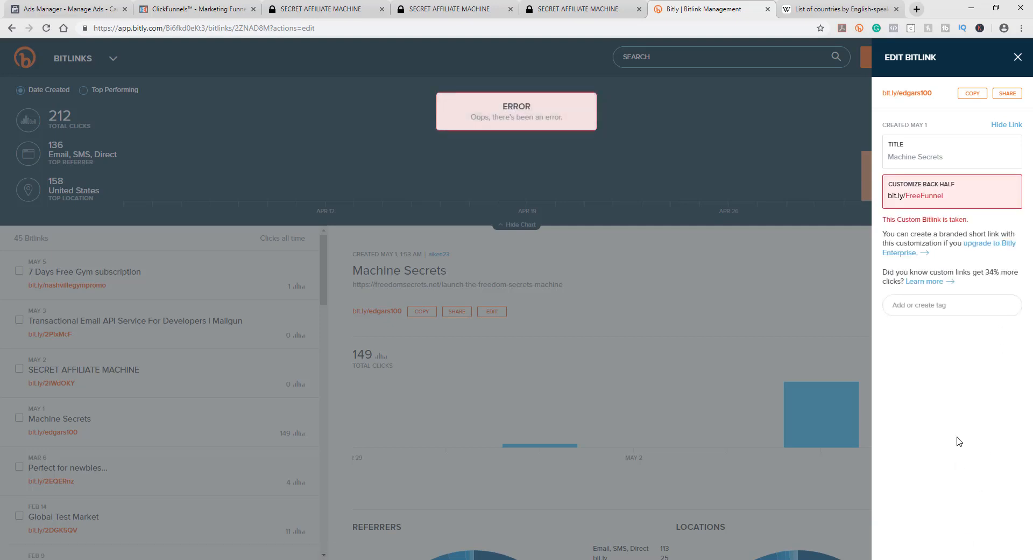
Try to save the Bitlink with the custom back-half "UnlimitedPotential"
left_click(906, 196)
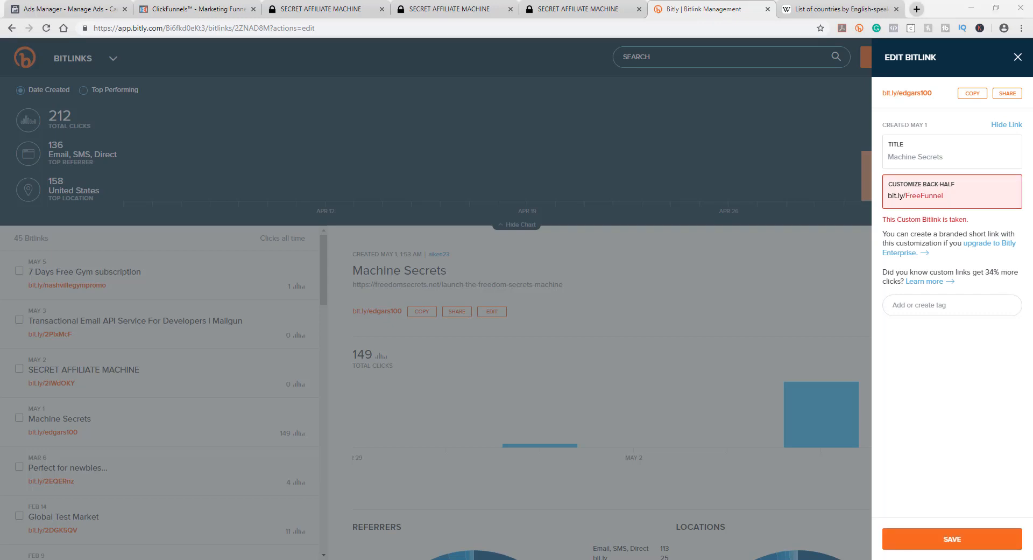
left_click_drag(956, 197, 905, 200)
type("Unlimited Potential")
left_click(938, 196)
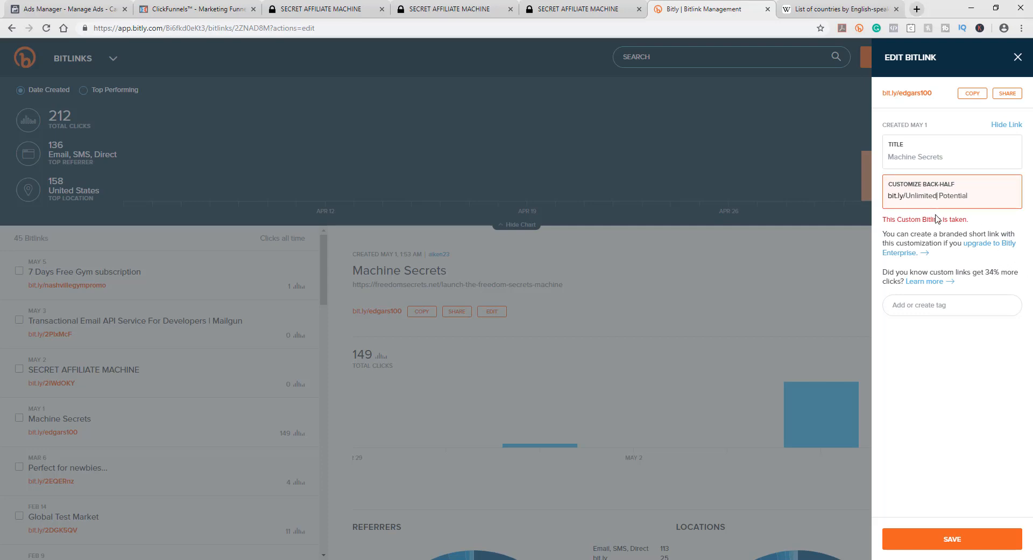
key("Delete")
left_click(988, 426)
left_click(981, 537)
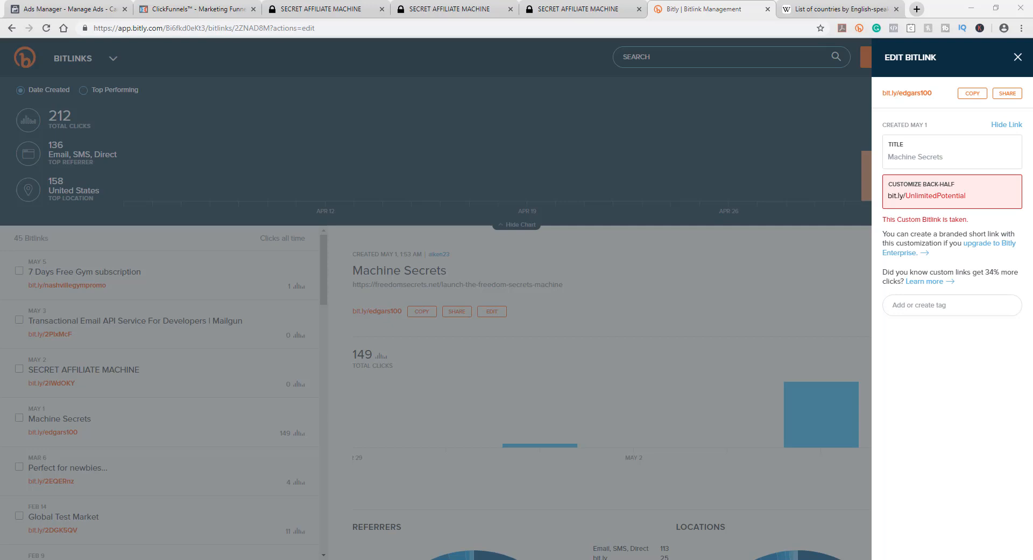
Save the Bitlink with the custom back-half "BuildMonetize"
left_click_drag(984, 196, 899, 198)
type("build & monetize")
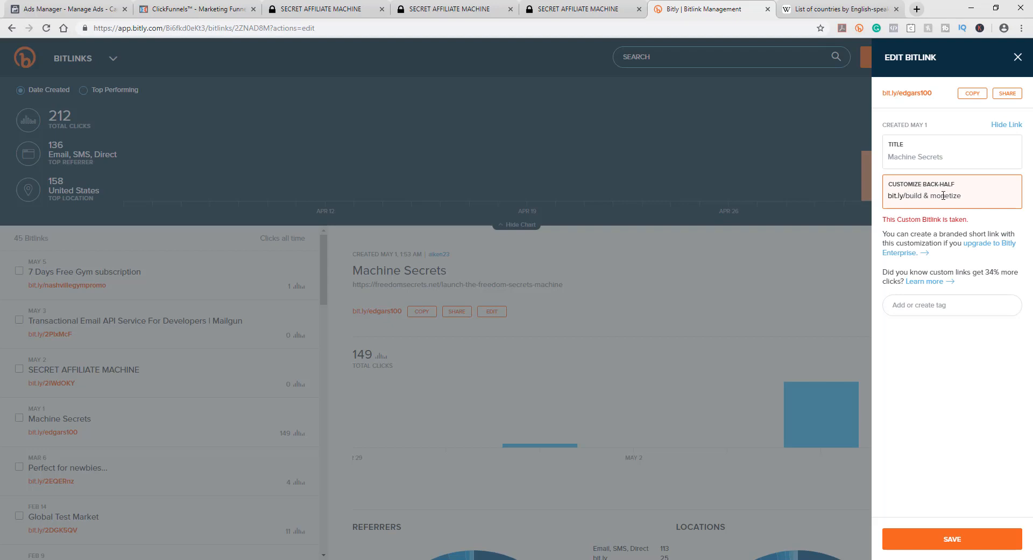
left_click(932, 196)
key("BackSpace")
key("BackSpace")
key("BackSpace")
key("BackSpace")
type("m")
key("BackSpace")
type("M")
left_click(909, 197)
key("BackSpace")
type("B")
left_click(951, 432)
left_click(958, 538)
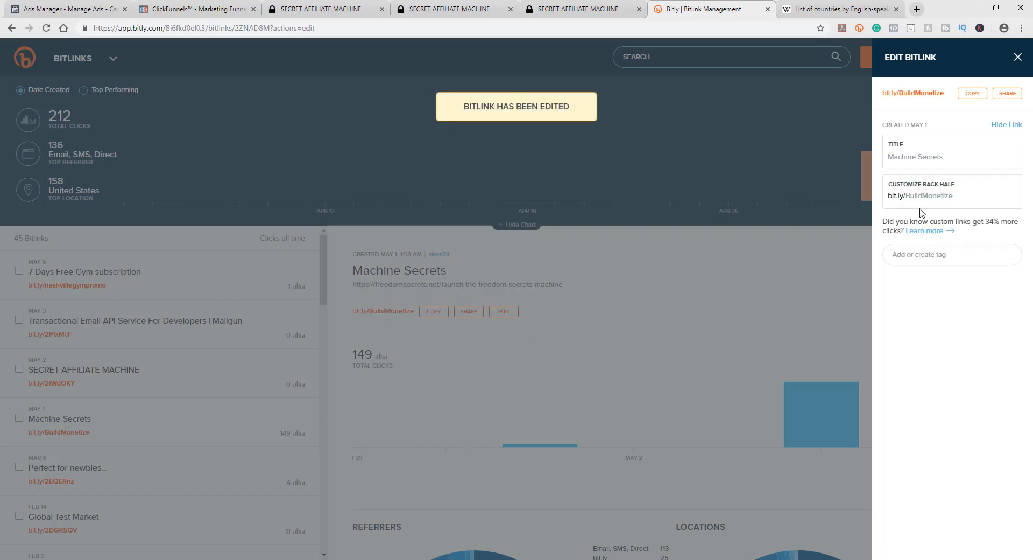
Copy the bit.ly/BuildMonetize short link and open it to test that it leads to the funnel page
left_click(972, 94)
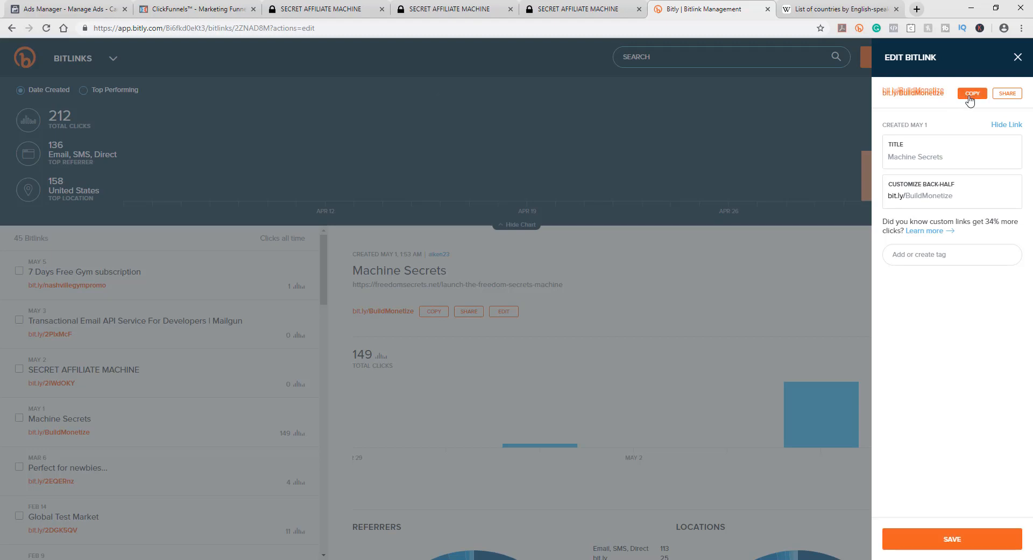
left_click(620, 176)
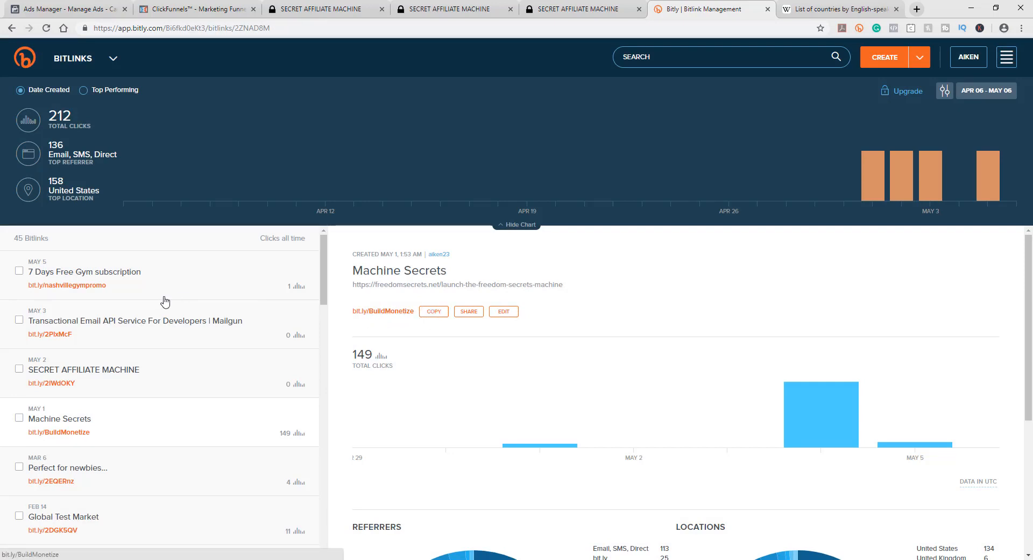
left_click(47, 28)
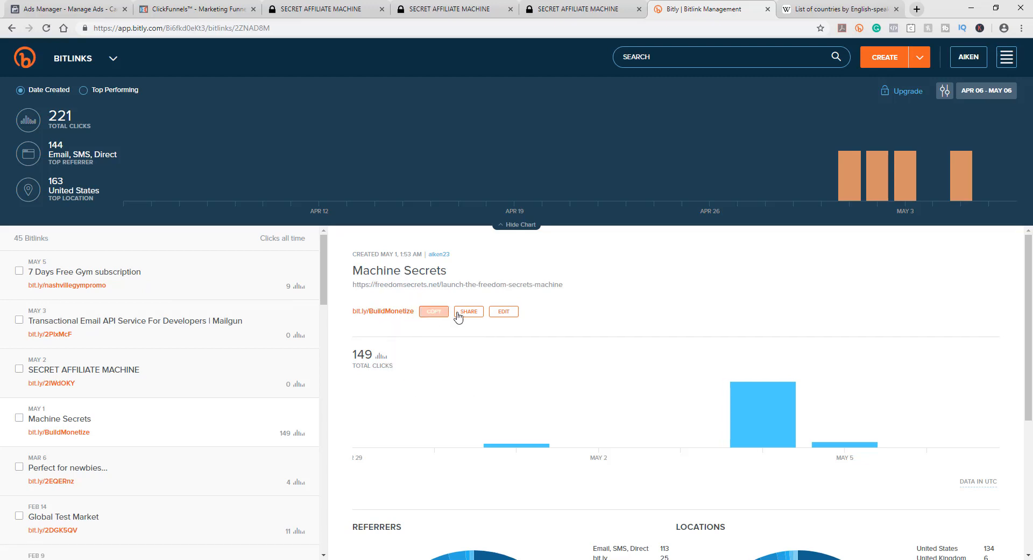
left_click(396, 313)
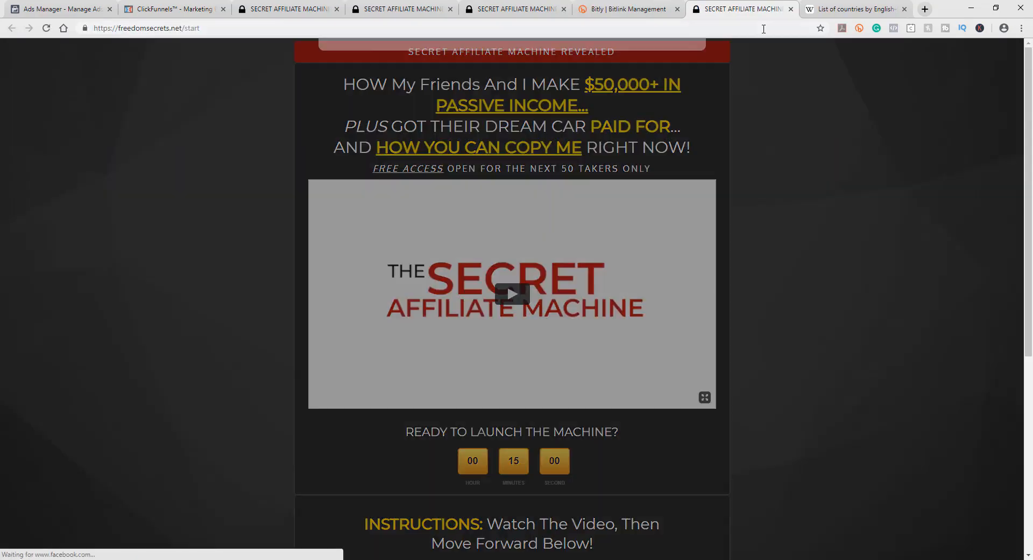
left_click(706, 91)
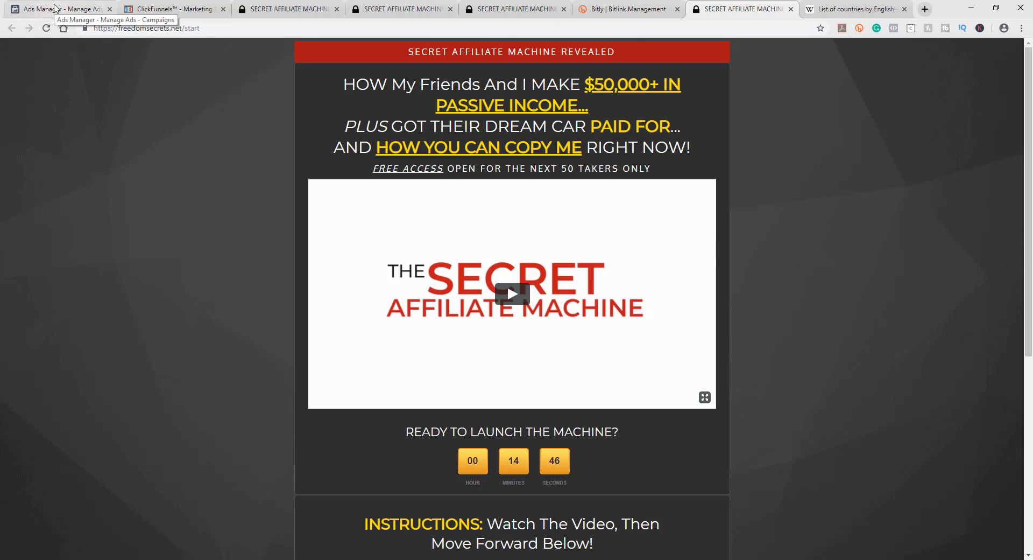
left_click(55, 8)
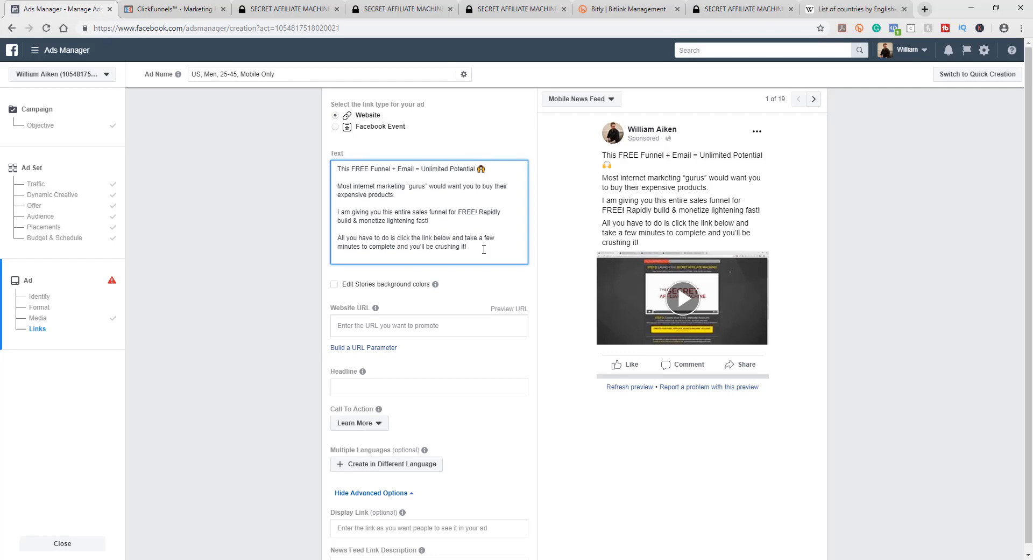
key("ctrl+v")
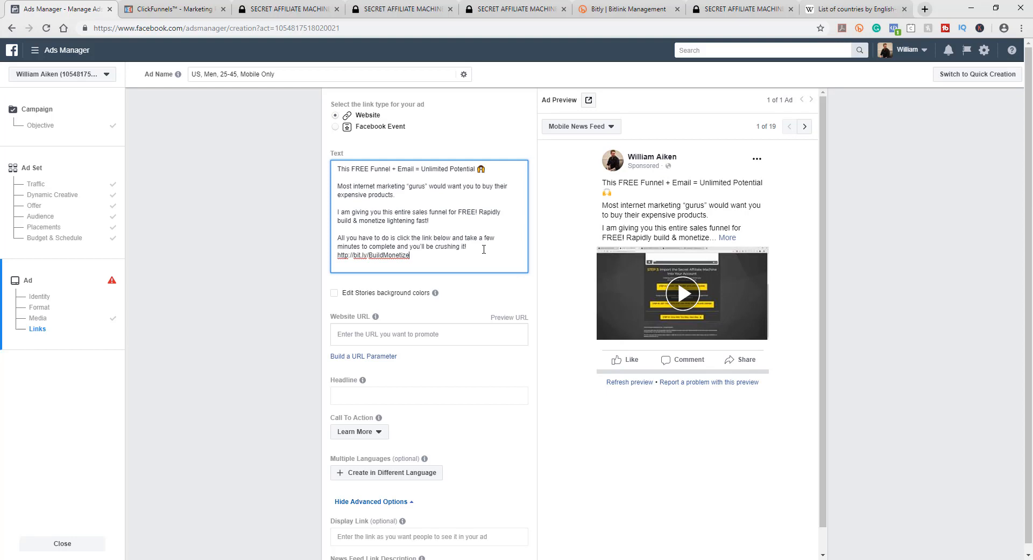
left_click(350, 334)
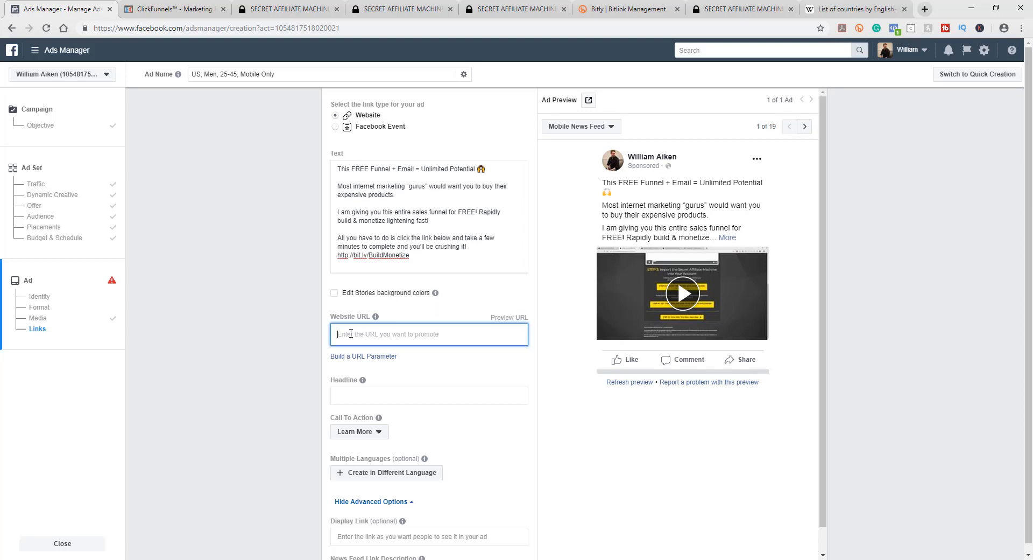
key("ctrl+v")
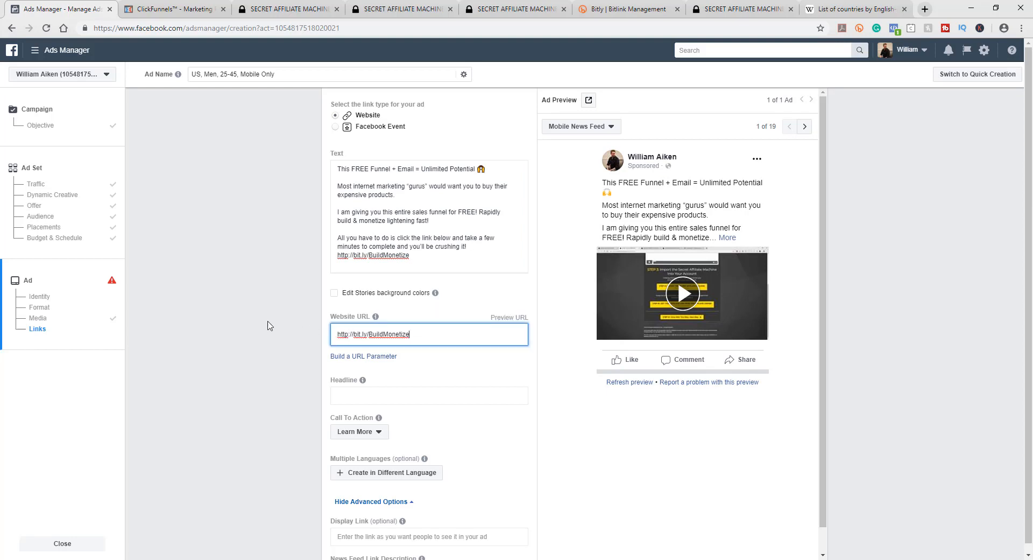
left_click(268, 322)
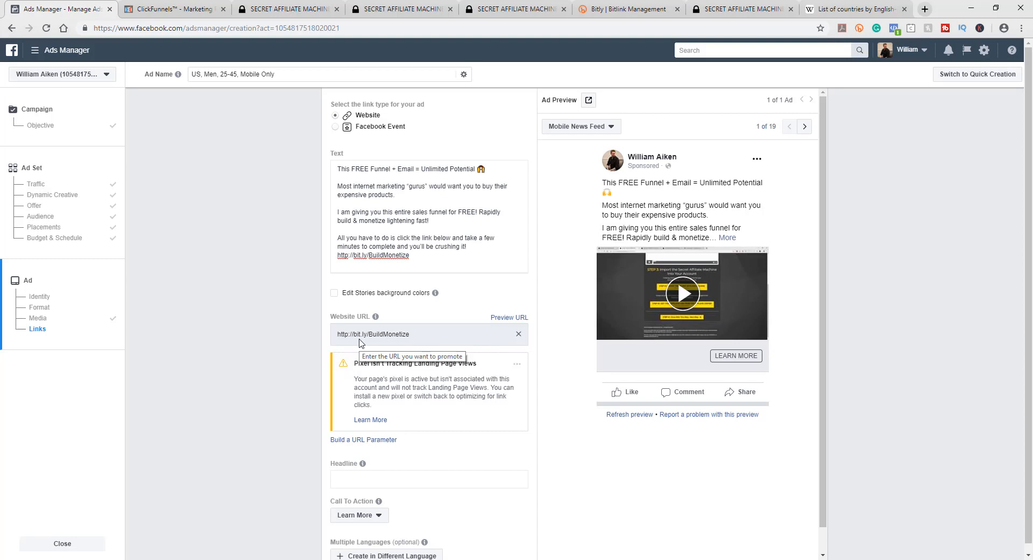
Check the page URL of "Step #1: Start" in ClickFunnels and return to Ads Manager
left_click(168, 9)
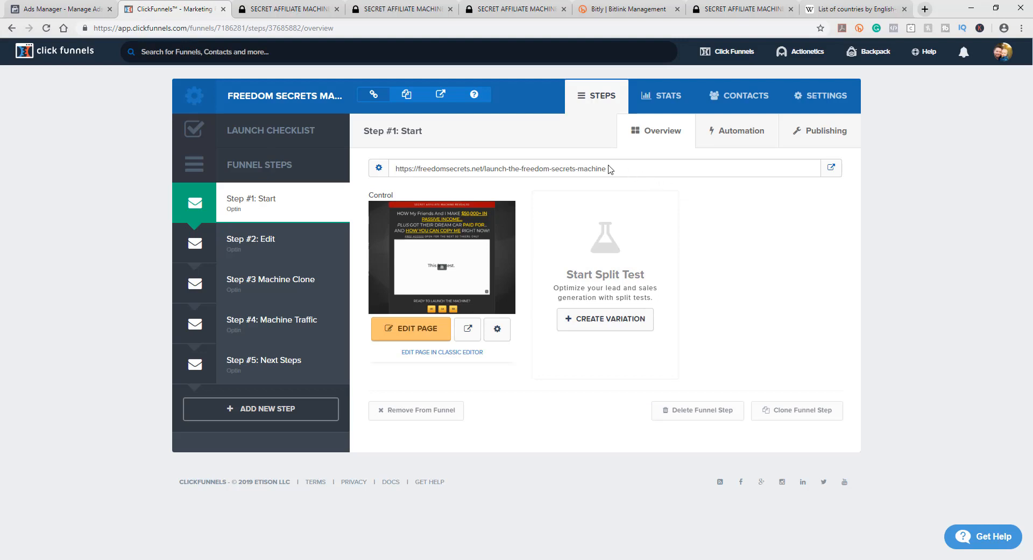
left_click_drag(613, 172, 397, 175)
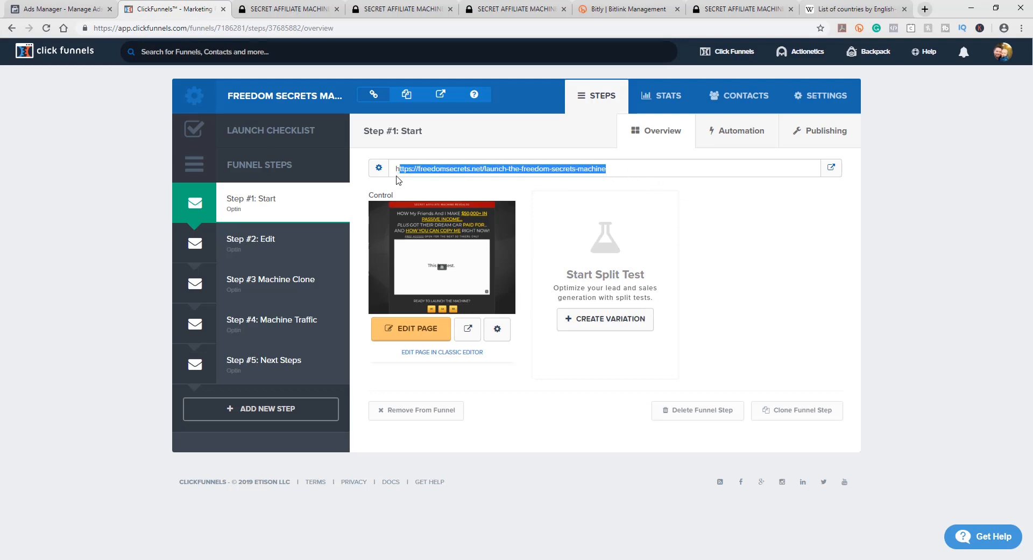
left_click(38, 8)
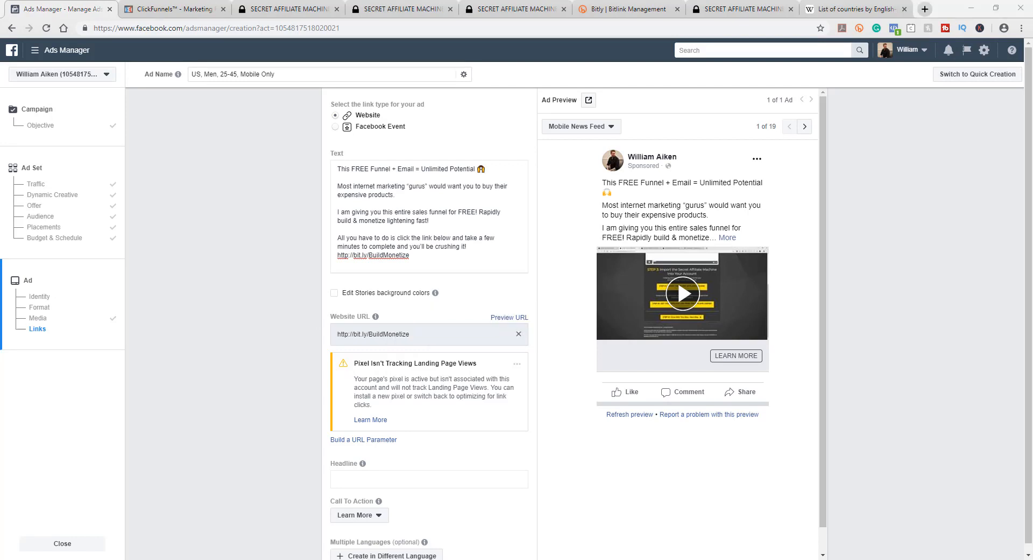
Set the ad's headline to "FREE Converting Funnel"
scroll(347, 345, "down", 2)
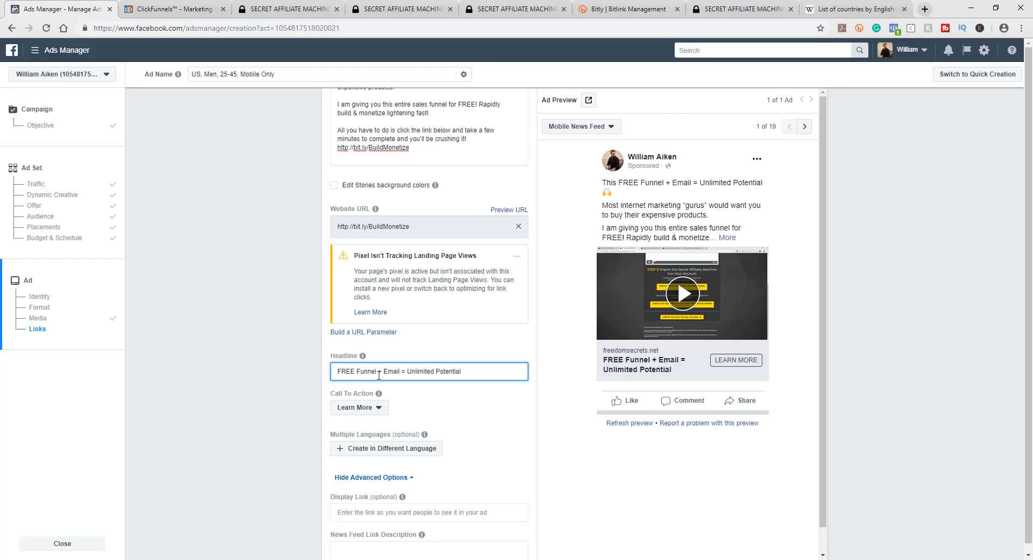
left_click_drag(384, 373, 466, 369)
key("BackSpace")
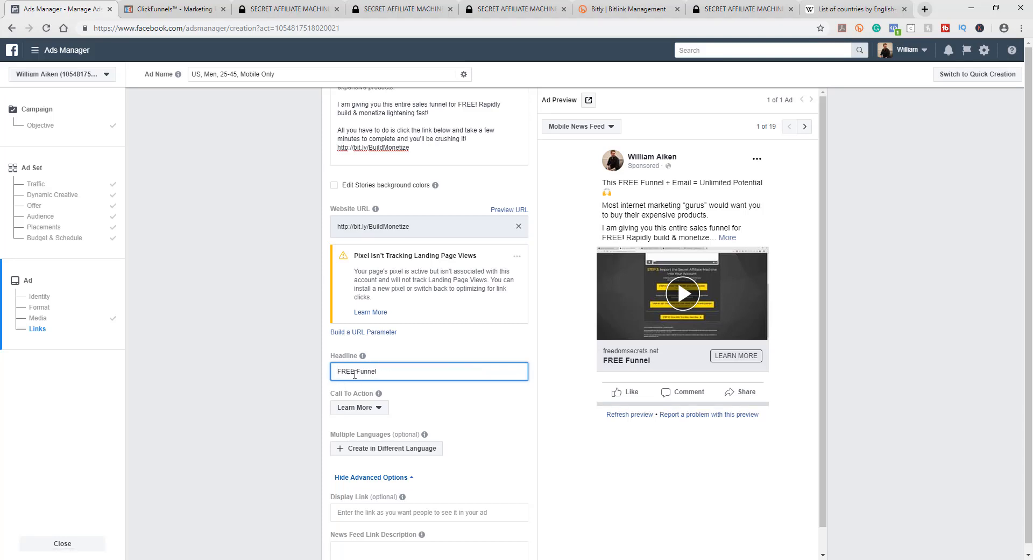
left_click(357, 371)
type("d")
type("on")
type("verting")
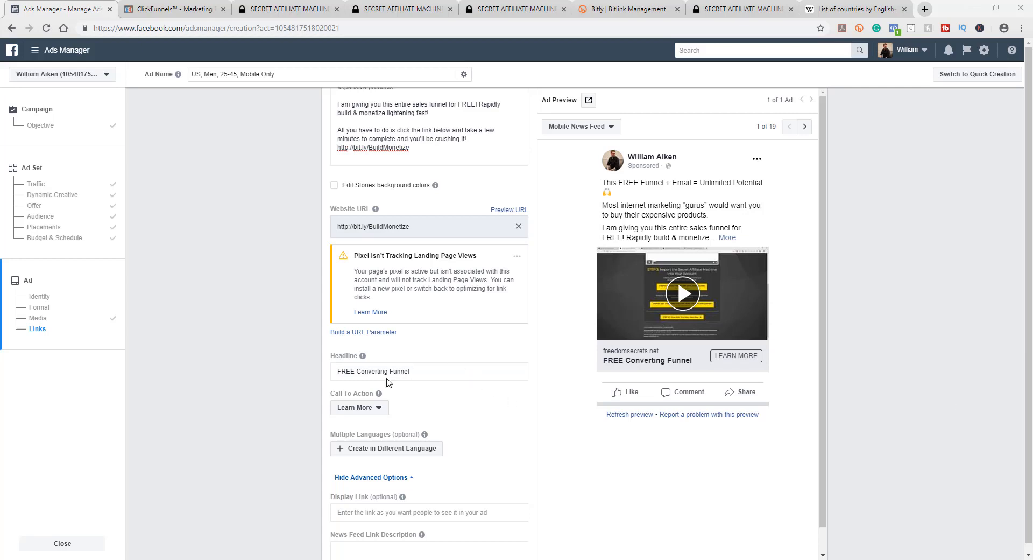
Put "Crush It With This" in front of the ad's headline
left_click(338, 372)
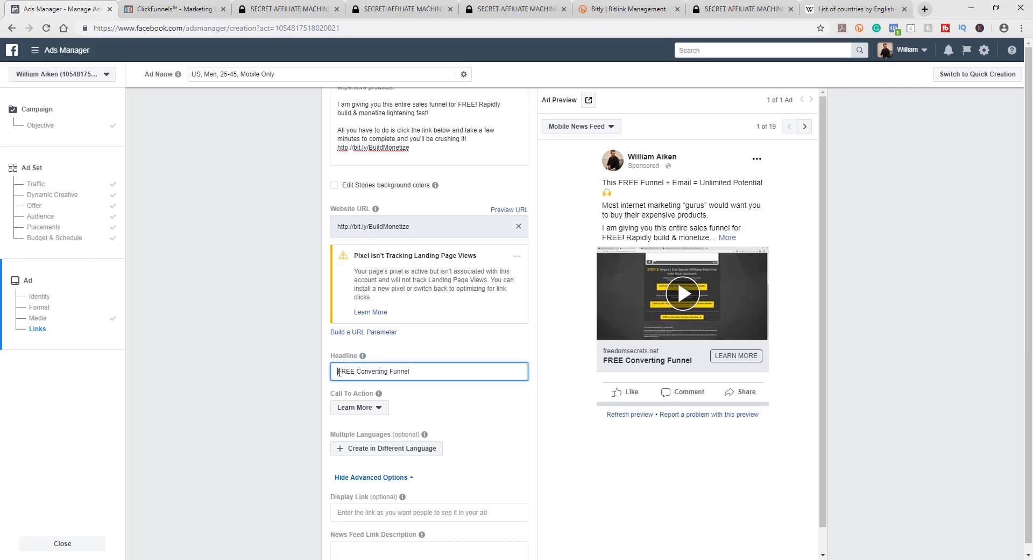
type("CrUSH I")
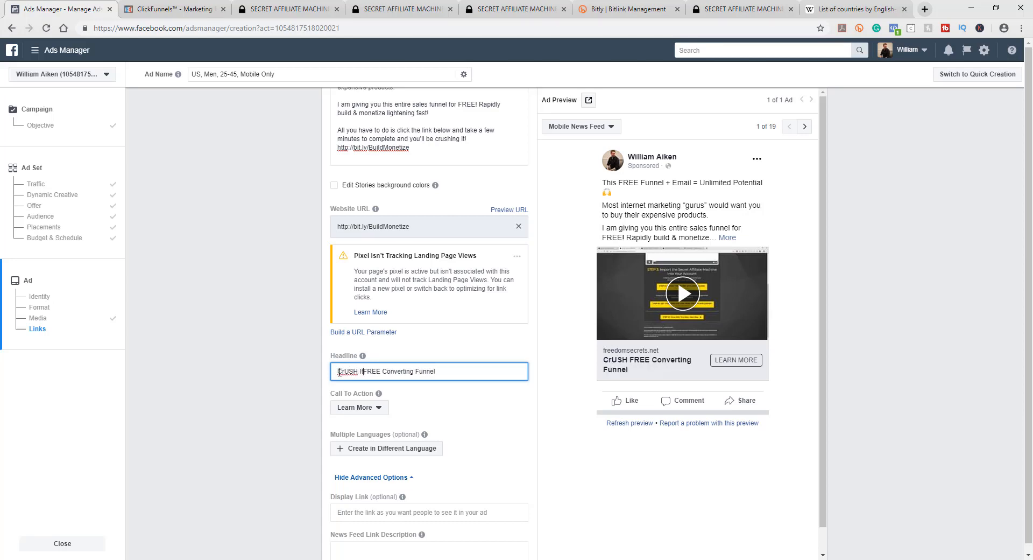
type("t W")
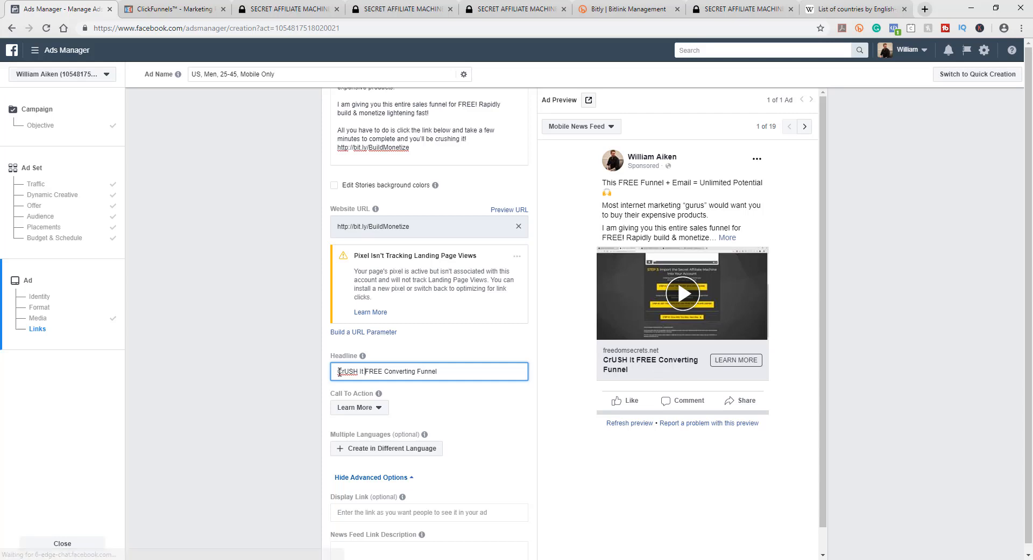
type("ith")
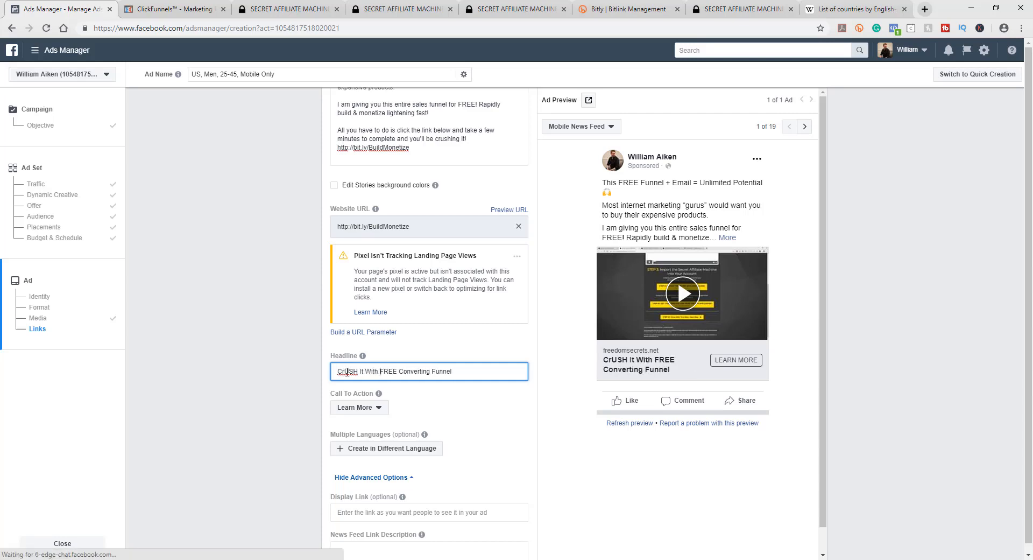
left_click_drag(344, 371, 358, 372)
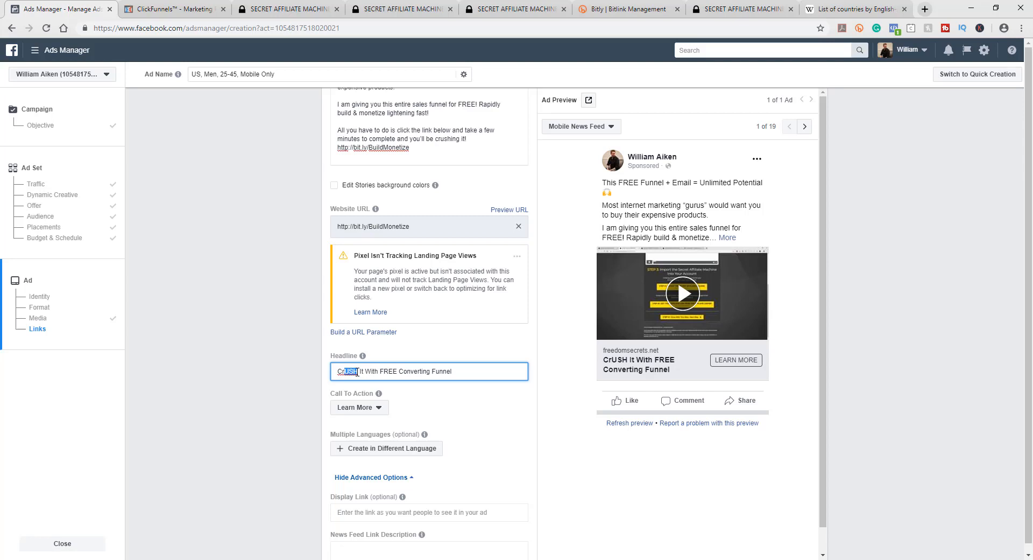
type("ush")
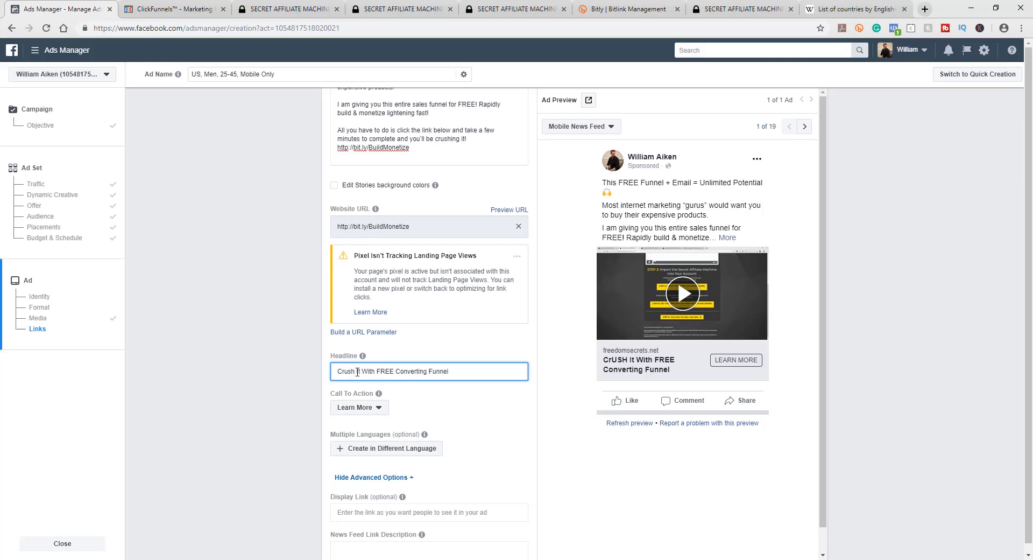
left_click(377, 371)
type("This")
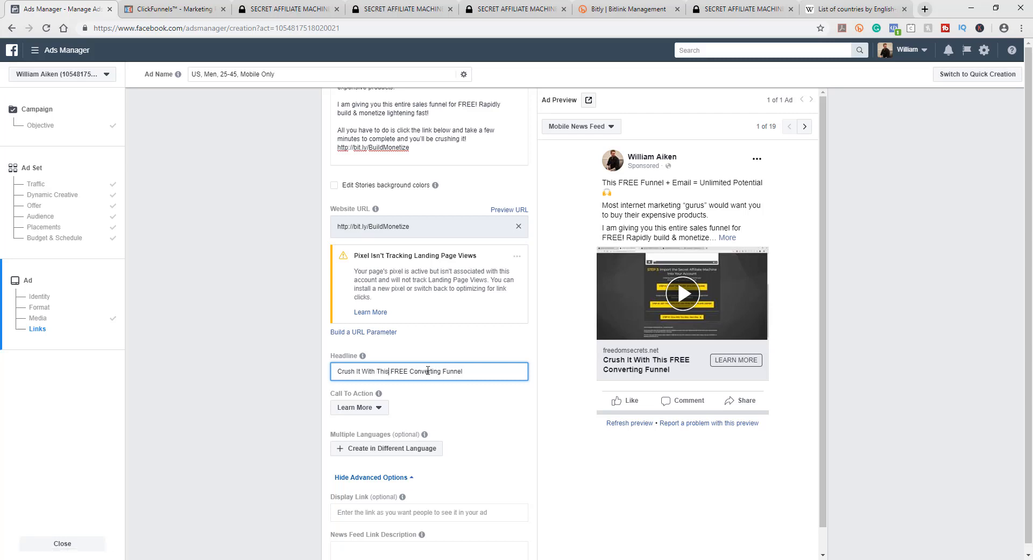
Reword the headline to "Crush It With This FREE High Converting Funnel"
double_click(428, 371)
key("BackSpace")
key("BackSpace")
left_click_drag(340, 375, 440, 375)
left_click(440, 375)
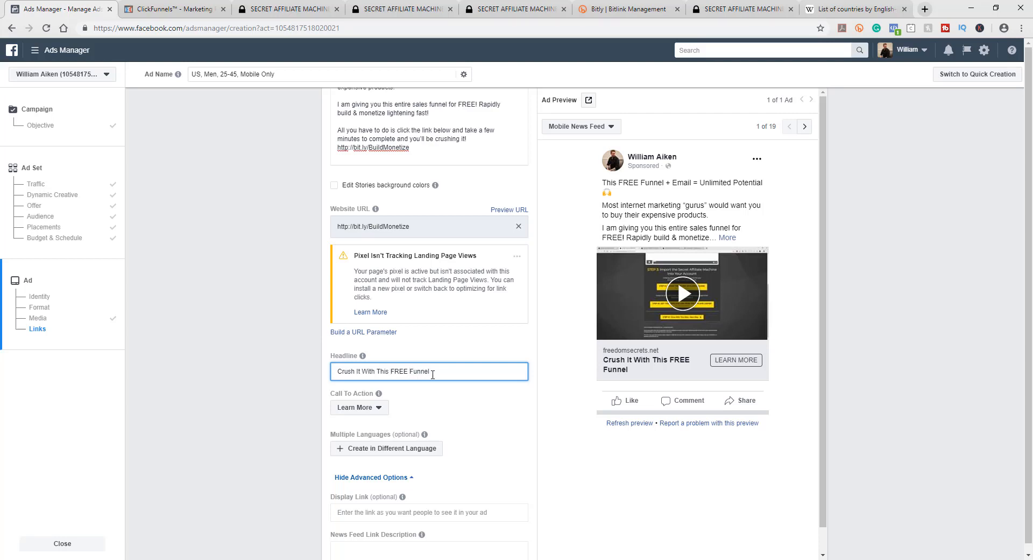
type("Proven Converting")
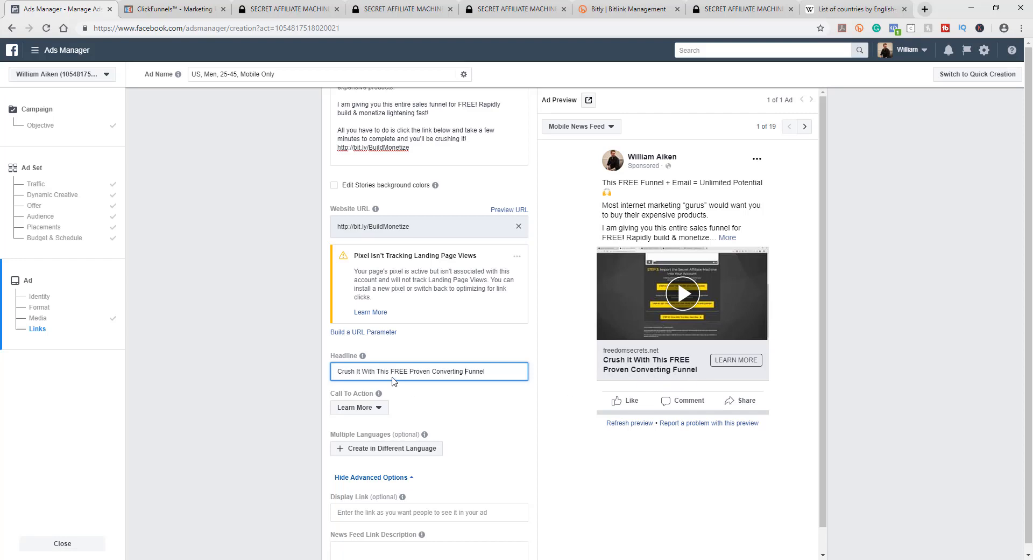
double_click(421, 371)
key("BackSpace")
key("BackSpace")
type("High")
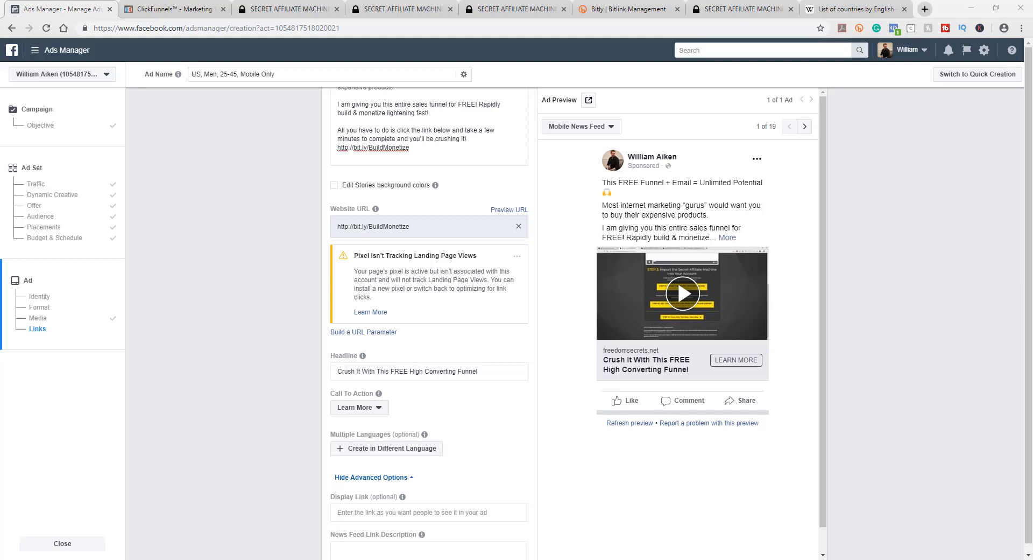
Preview the ad as Desktop News Feed and Mobile News Feed, and review its media and link settings
scroll(571, 336, "up", 3)
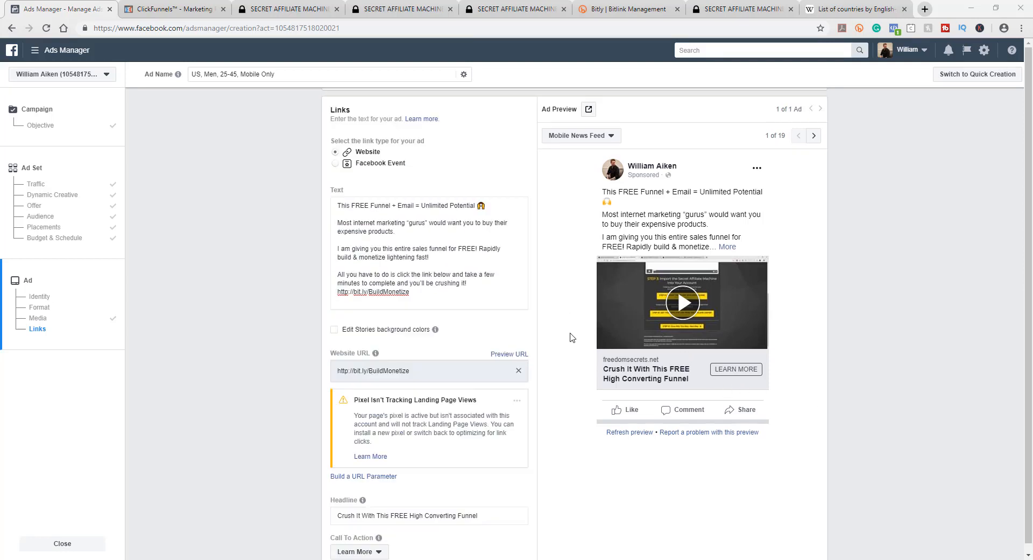
scroll(572, 337, "up", 3)
left_click(578, 280)
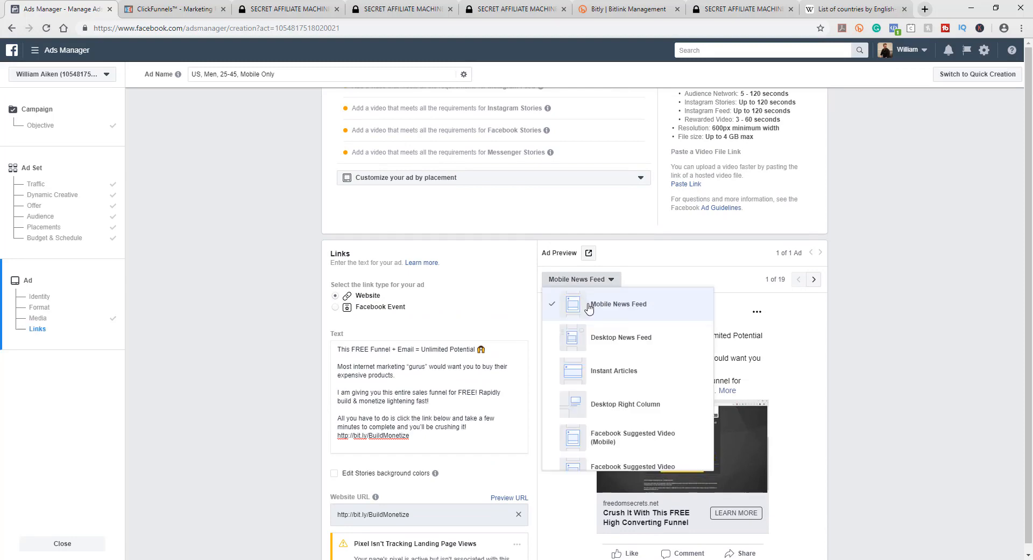
left_click(600, 337)
scroll(849, 362, "down", 3)
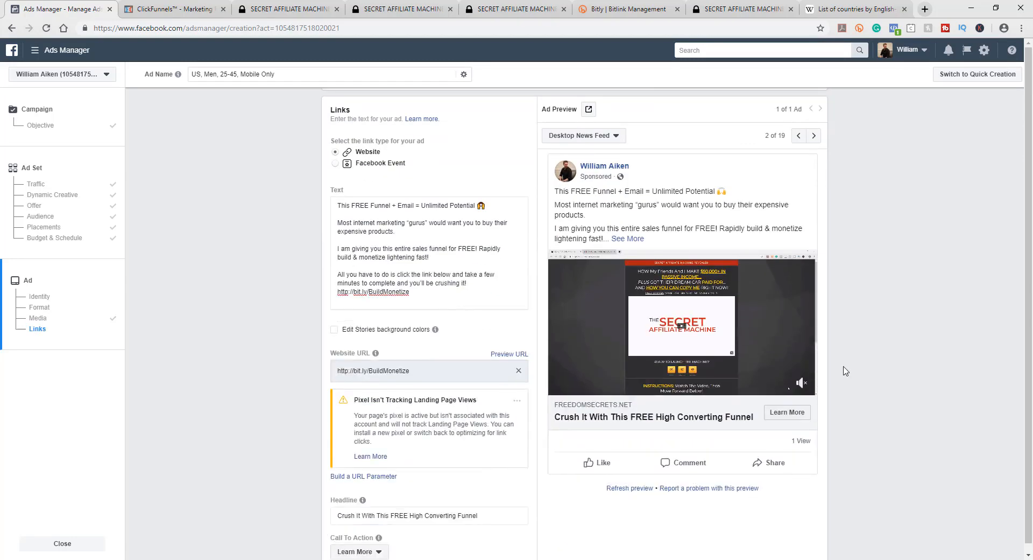
scroll(845, 370, "up", 3)
left_click(615, 279)
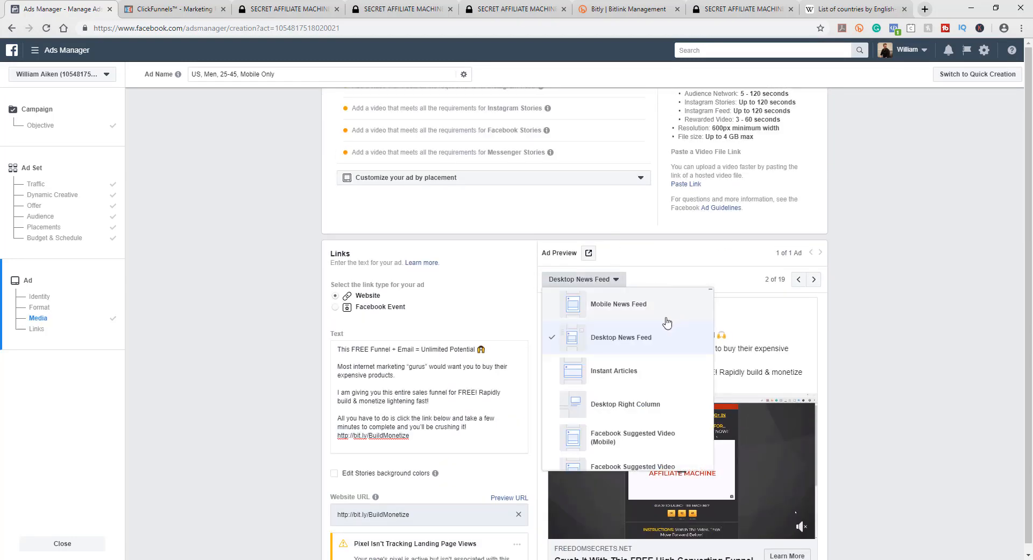
left_click(605, 305)
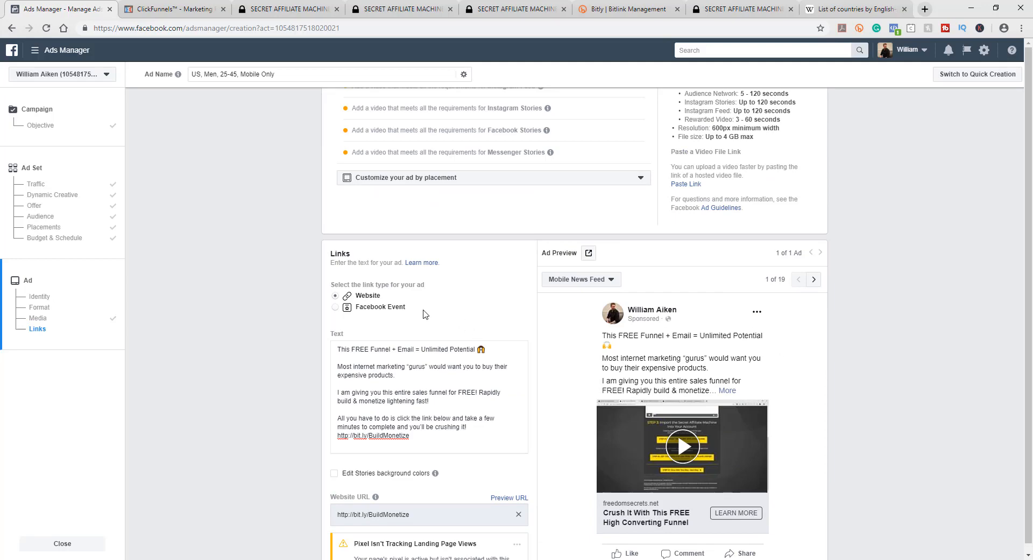
scroll(254, 339, "up", 8)
scroll(264, 379, "down", 4)
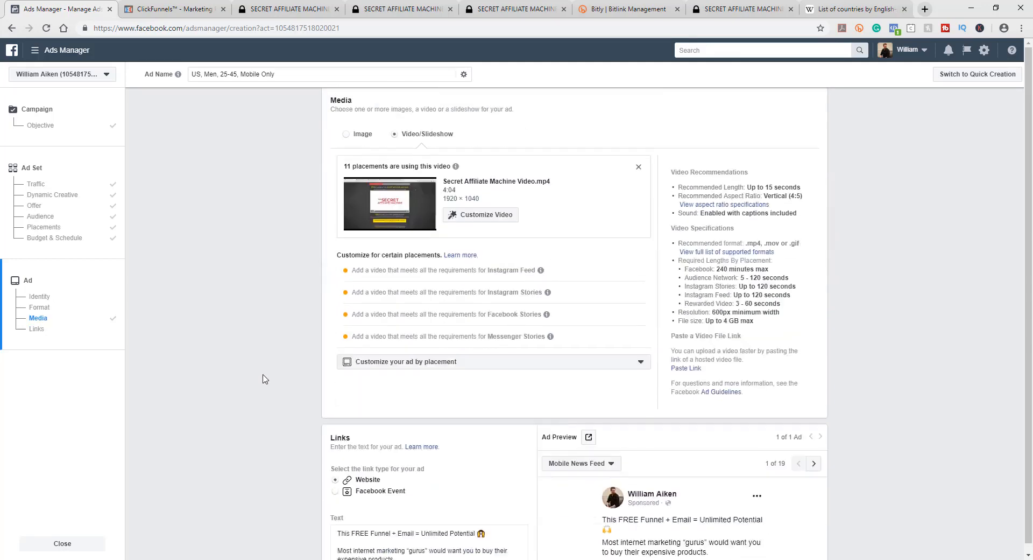
scroll(264, 379, "down", 7)
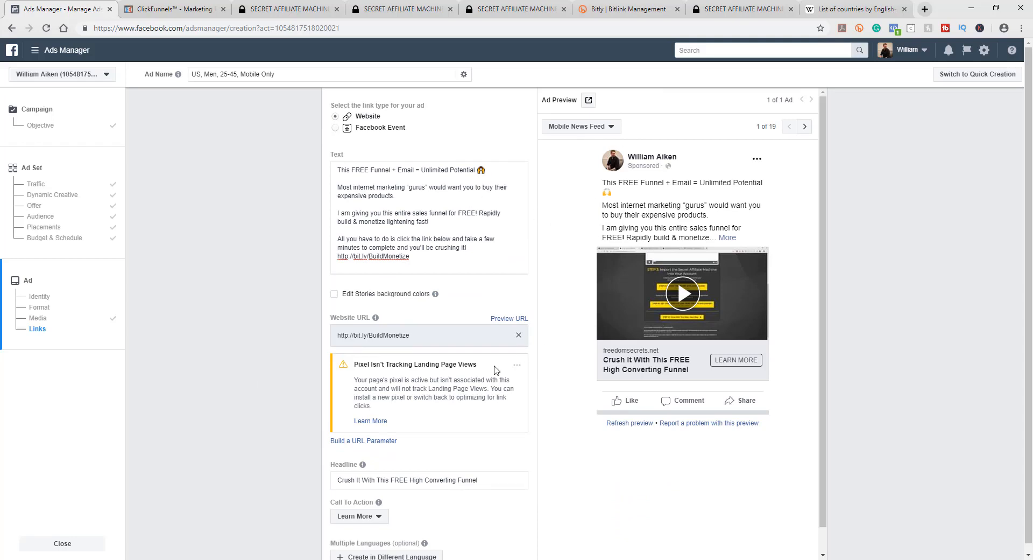
Set the ad's News Feed link description to "Rapidly build & monetize lightening fast!"
scroll(576, 357, "down", 7)
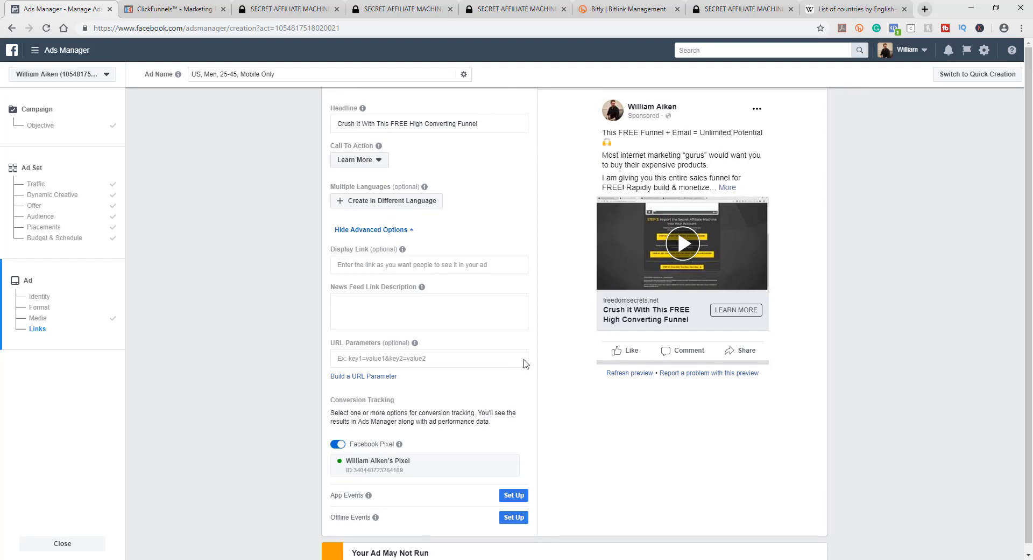
scroll(563, 380, "up", 2)
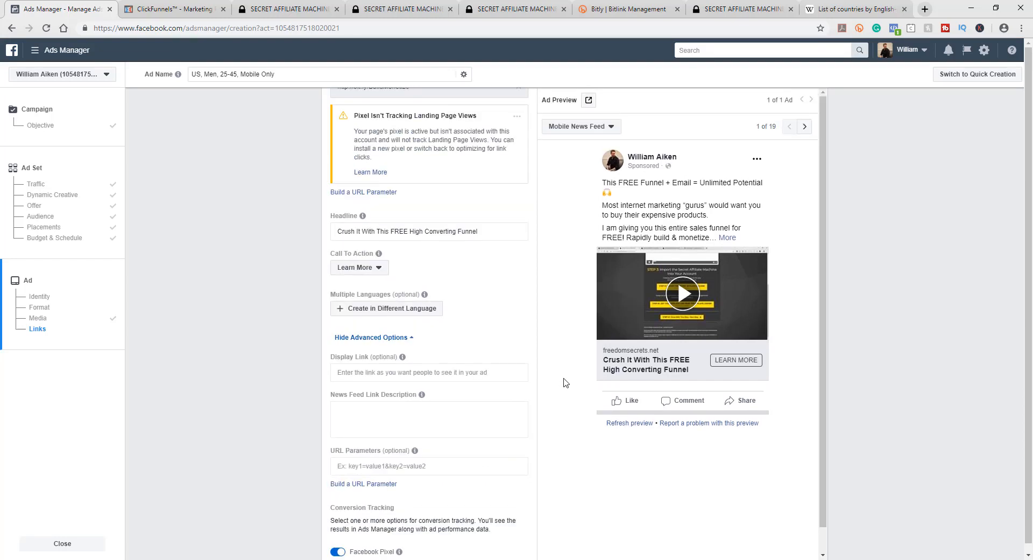
scroll(586, 431, "down", 2)
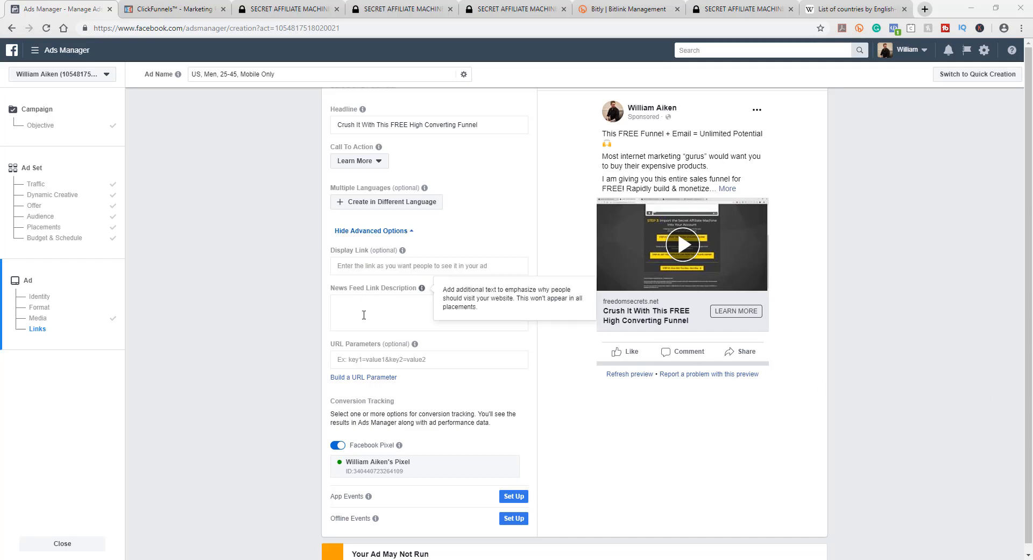
left_click(364, 315)
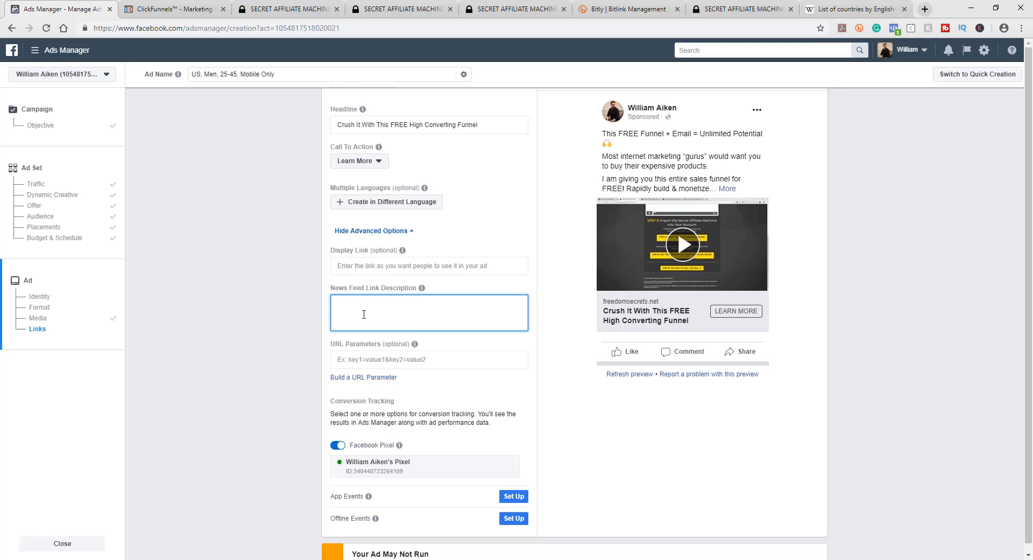
type("Rapidly build & monetize lightening fast!")
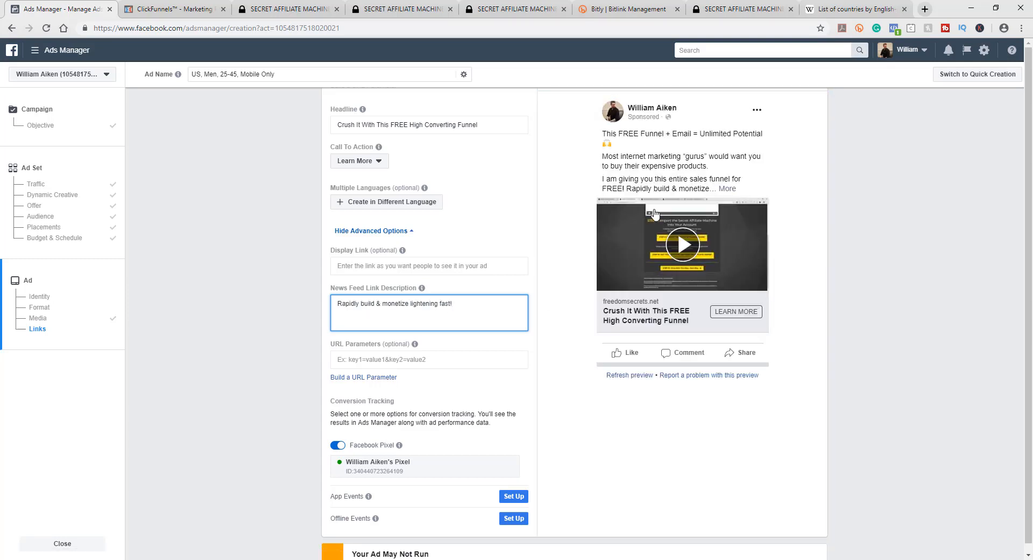
Preview the ad as it appears in the Desktop News Feed
scroll(654, 212, "up", 3)
left_click(596, 127)
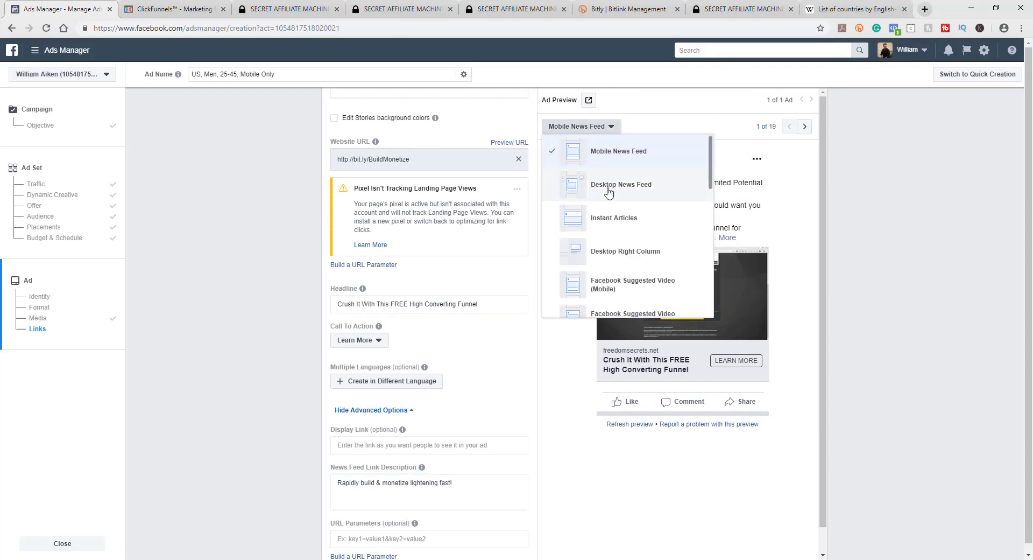
left_click(609, 186)
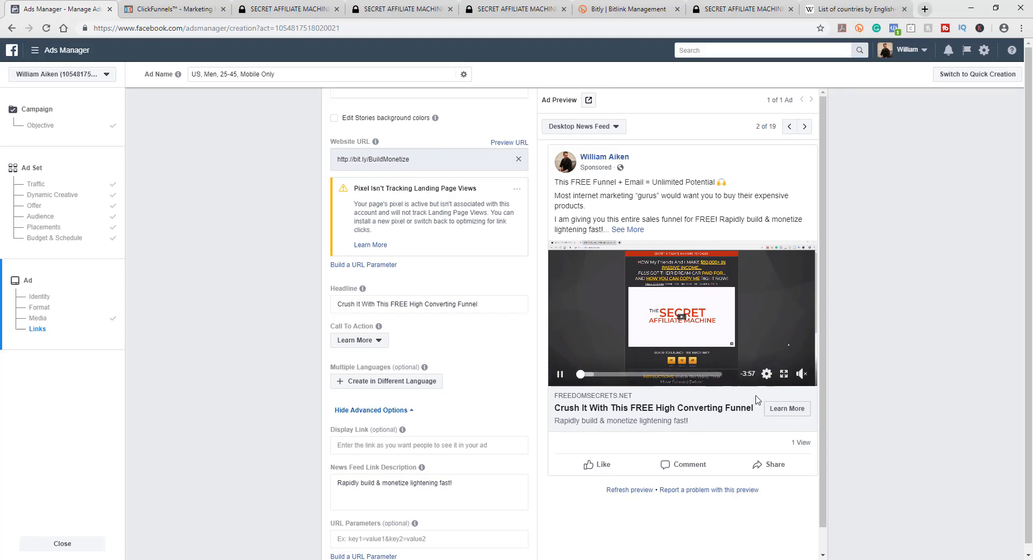
Review the ad's media, text, link and conversion tracking settings, including the notice above the final confirmation
scroll(490, 419, "down", 2)
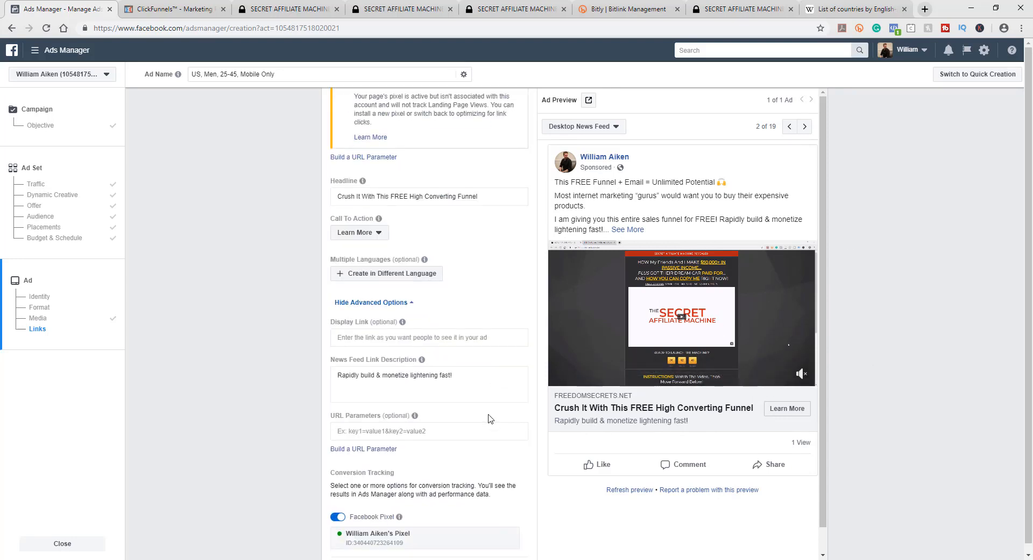
scroll(491, 418, "down", 4)
scroll(447, 424, "up", 10)
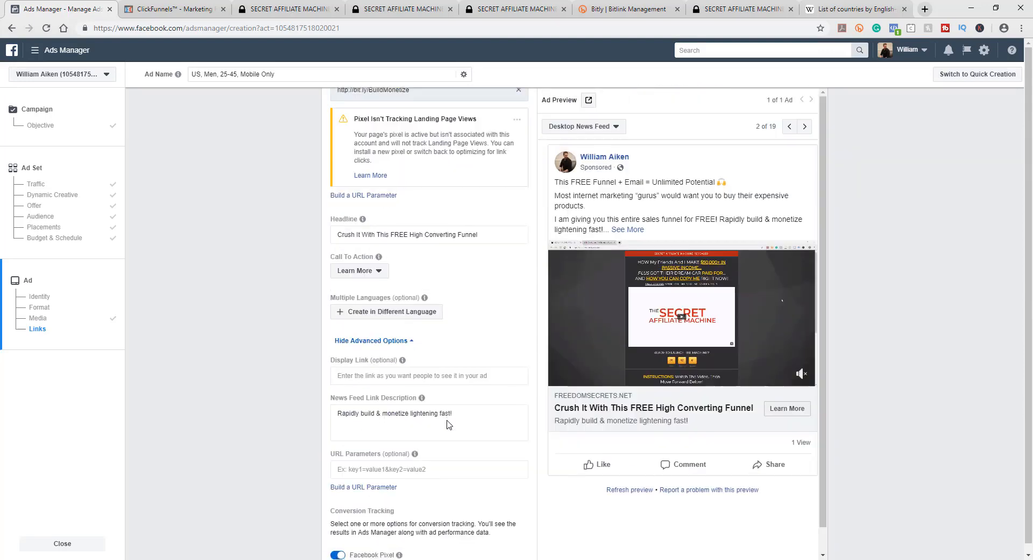
scroll(447, 424, "up", 5)
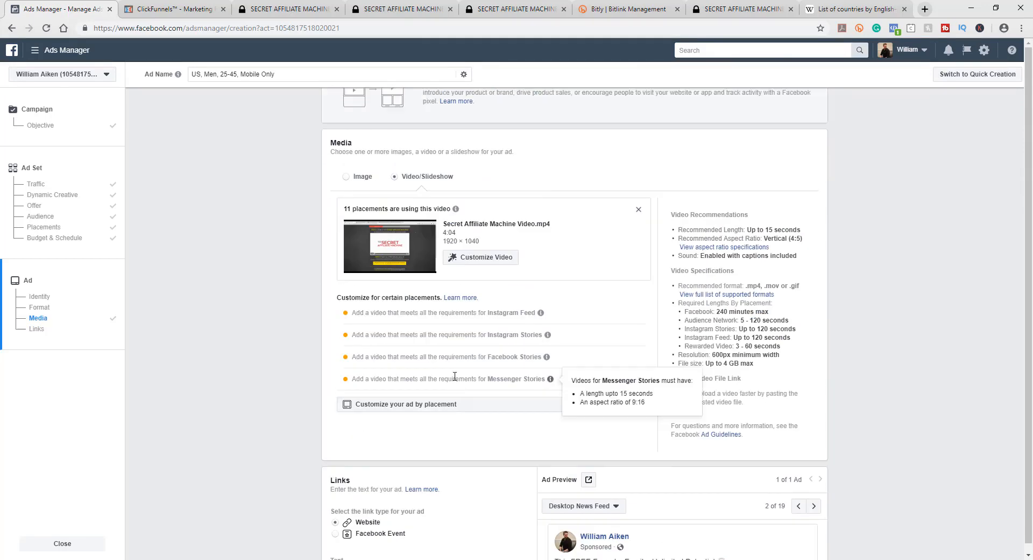
scroll(455, 376, "down", 9)
scroll(454, 376, "down", 4)
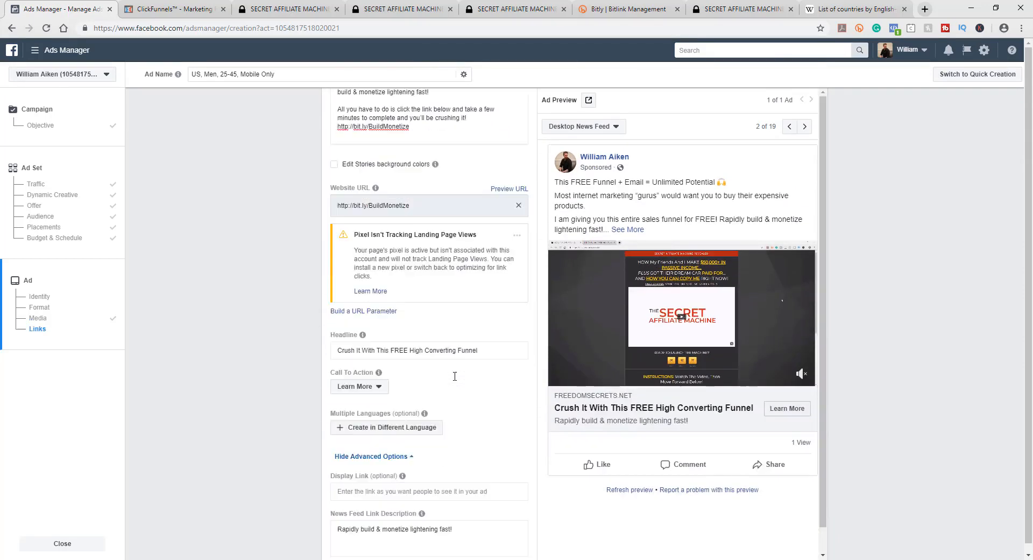
scroll(455, 376, "up", 8)
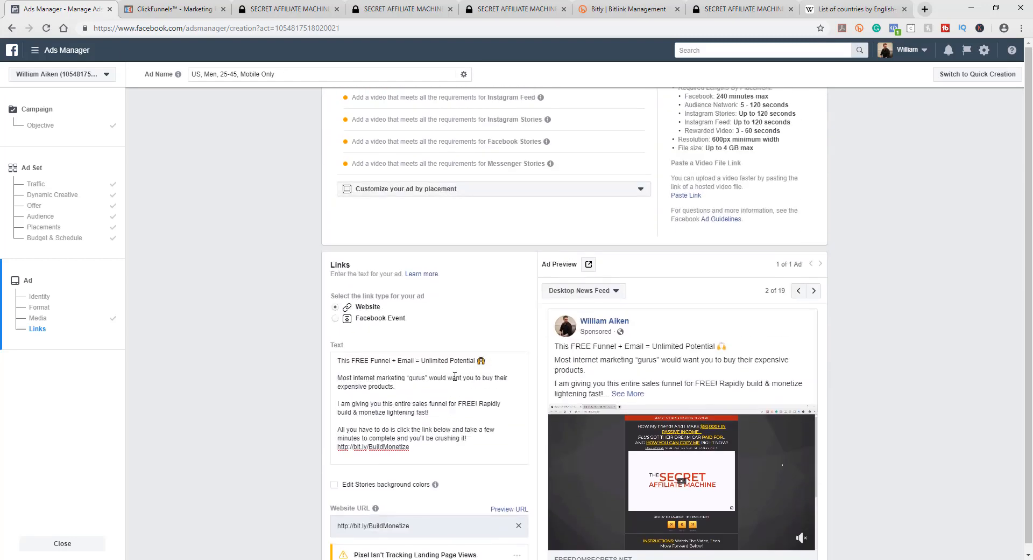
scroll(455, 376, "down", 10)
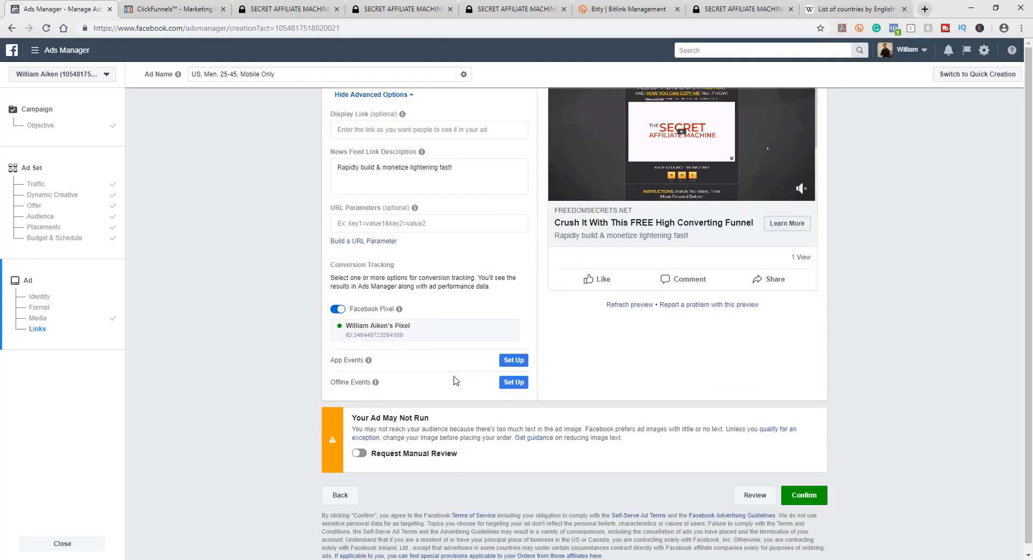
scroll(454, 380, "up", 10)
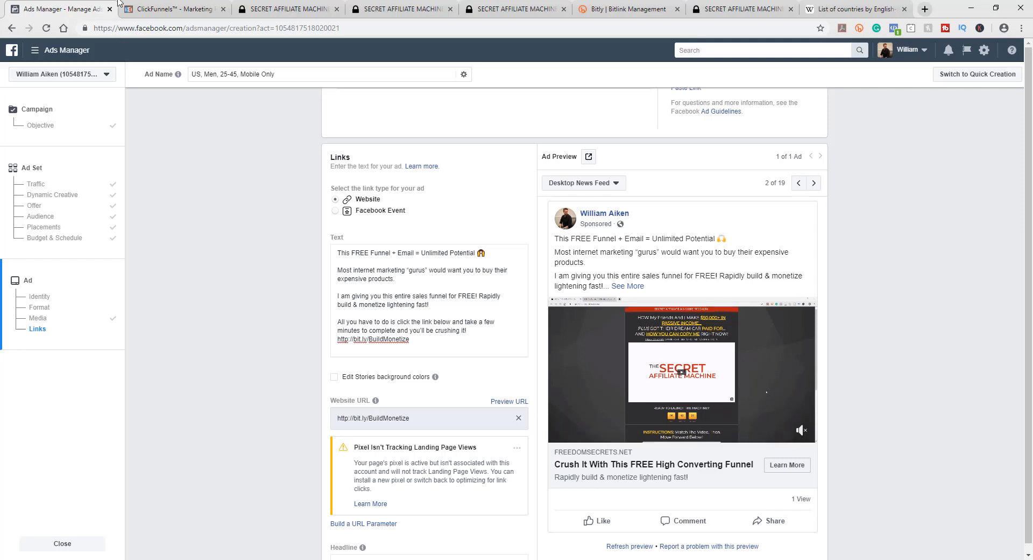
Check the funnel's Start step in ClickFunnels, then return to Ads Manager and look over the ad's links, preview and media
key("ctrl+Tab")
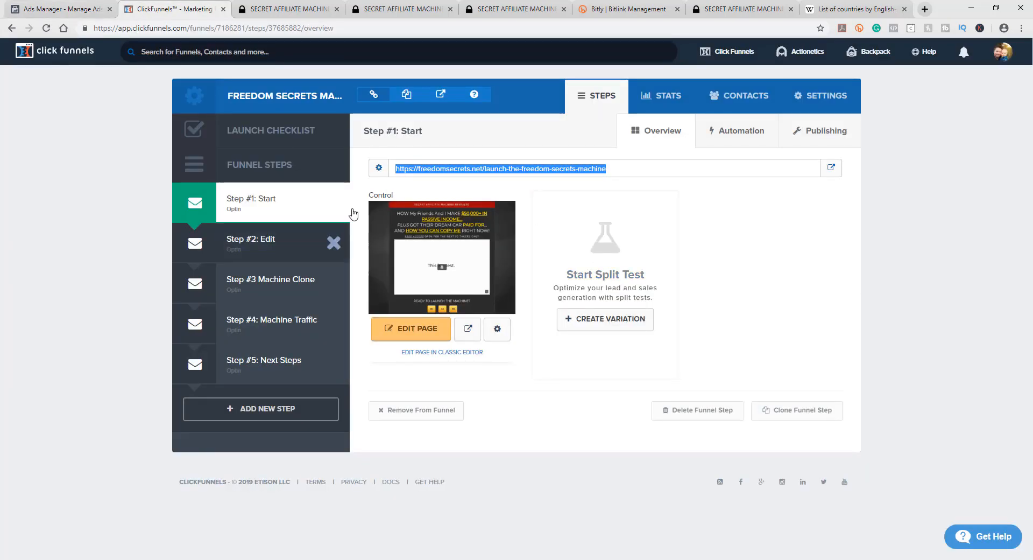
left_click(59, 9)
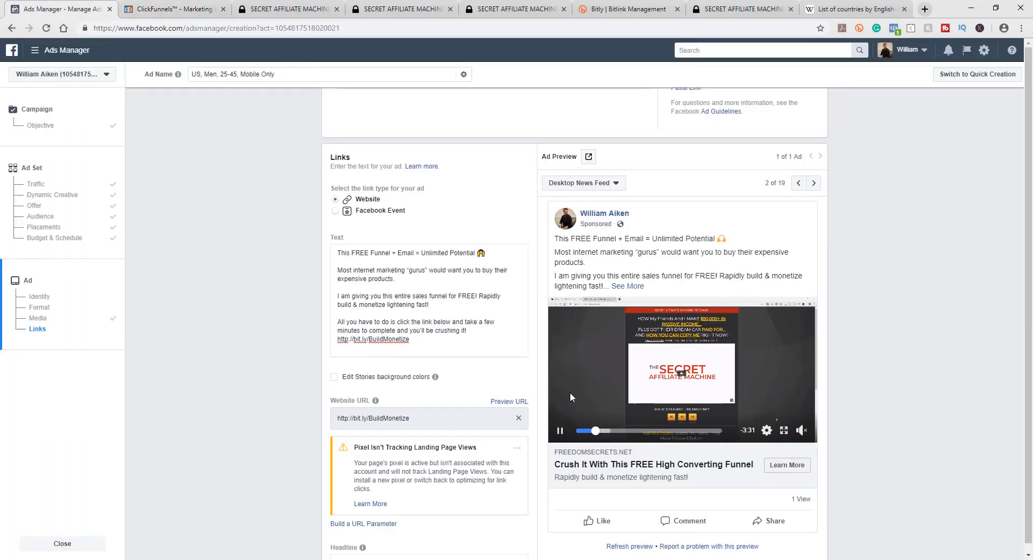
scroll(514, 399, "down", 2)
scroll(514, 399, "down", 6)
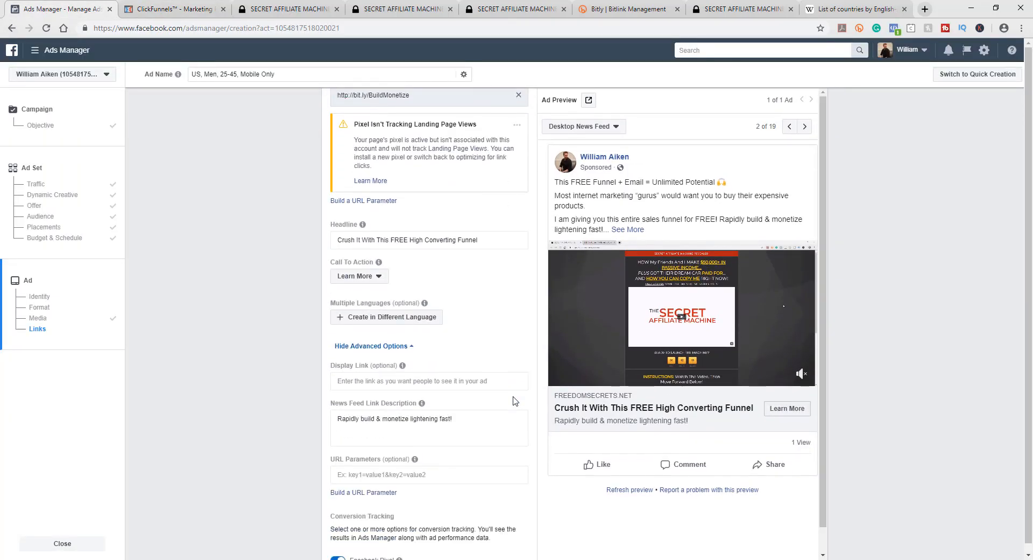
scroll(514, 400, "down", 2)
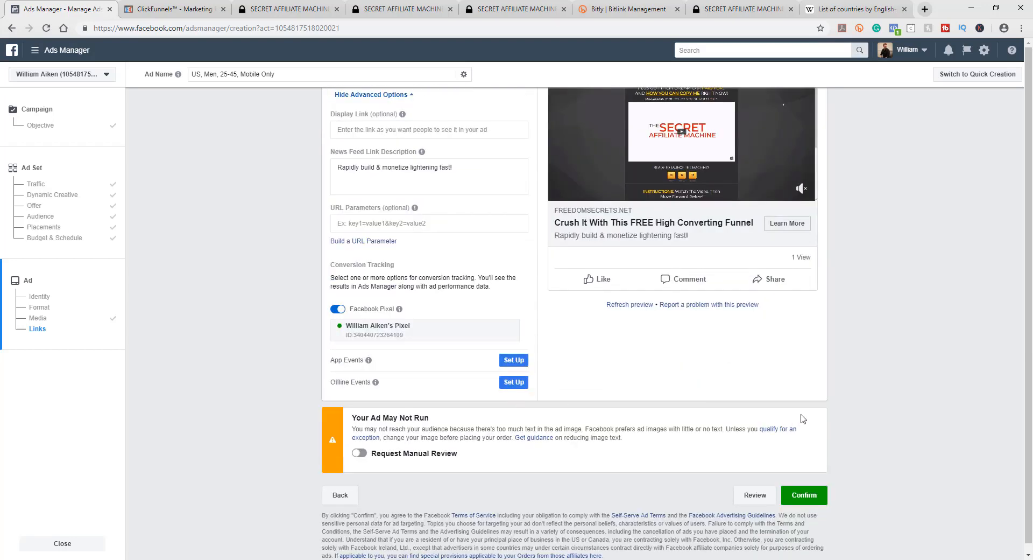
scroll(848, 371, "up", 13)
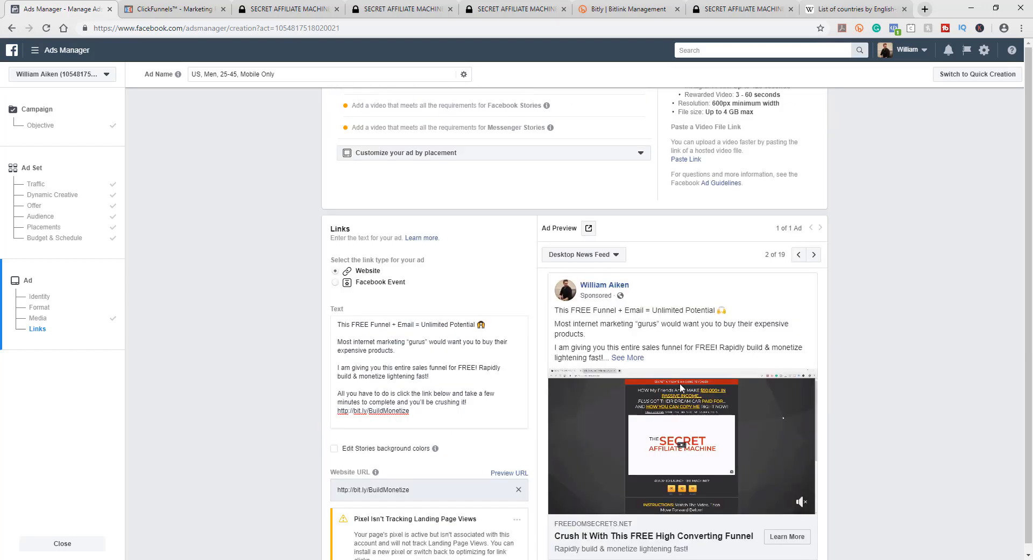
scroll(349, 398, "up", 2)
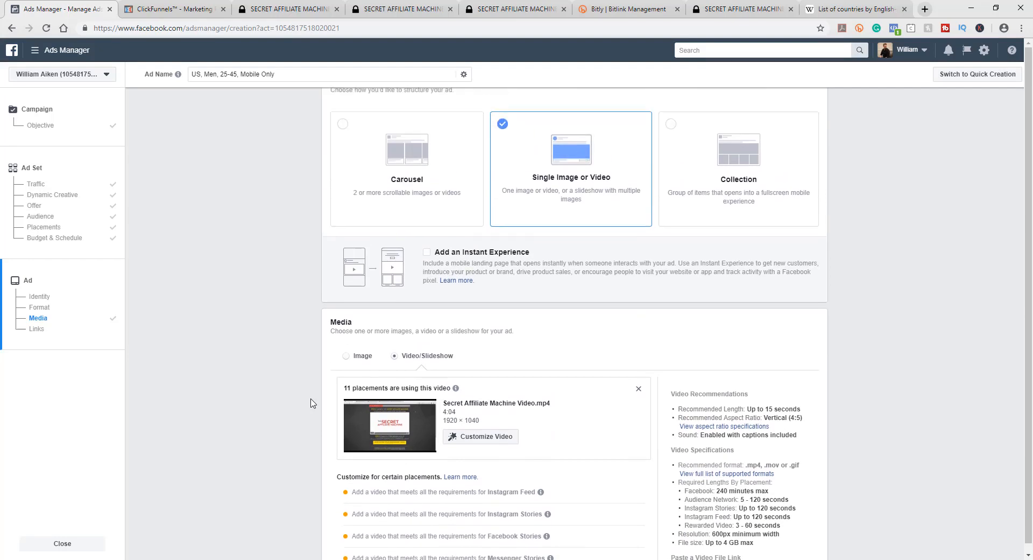
Open the customization of Secret Affiliate Machine Video.mp4 and examine its caption options
scroll(311, 403, "down", 1)
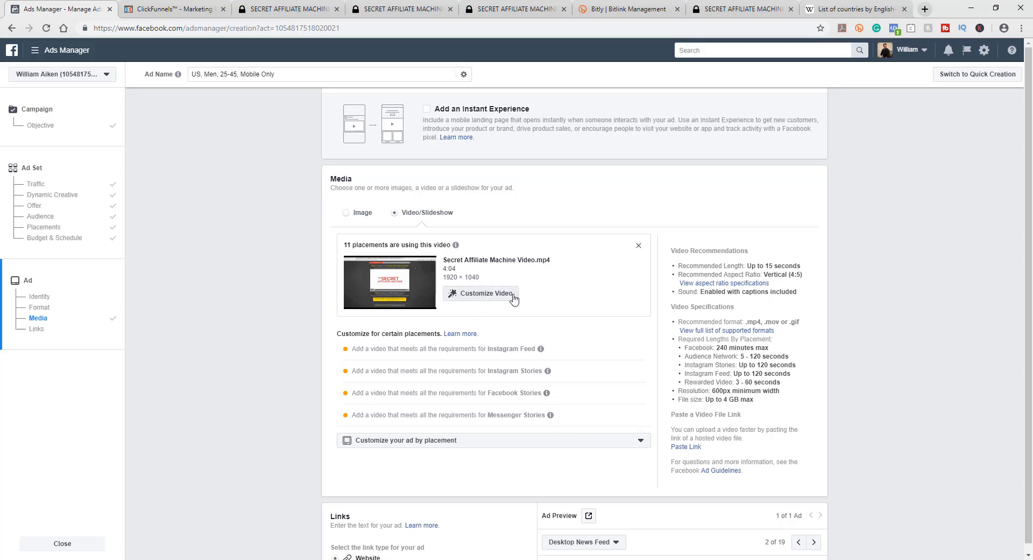
left_click(485, 295)
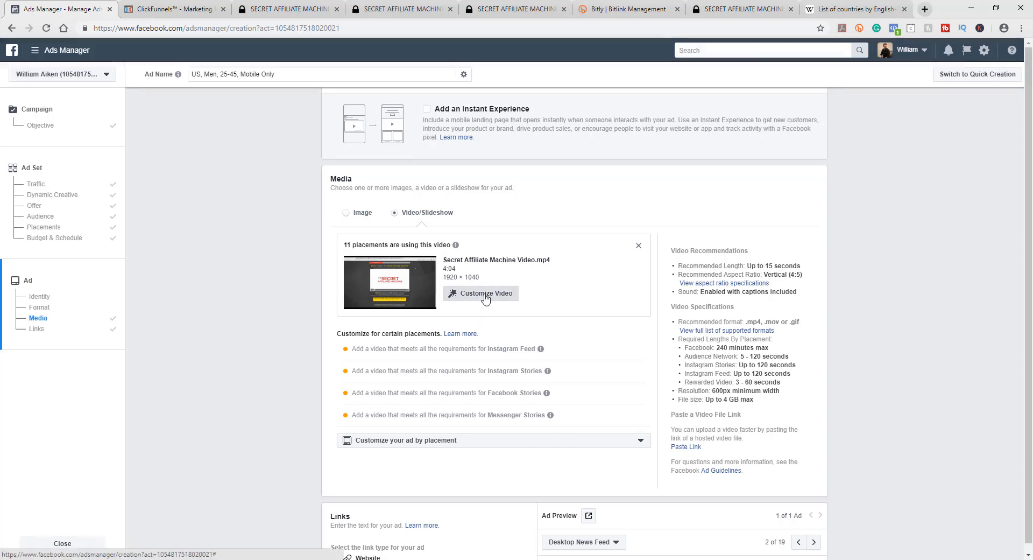
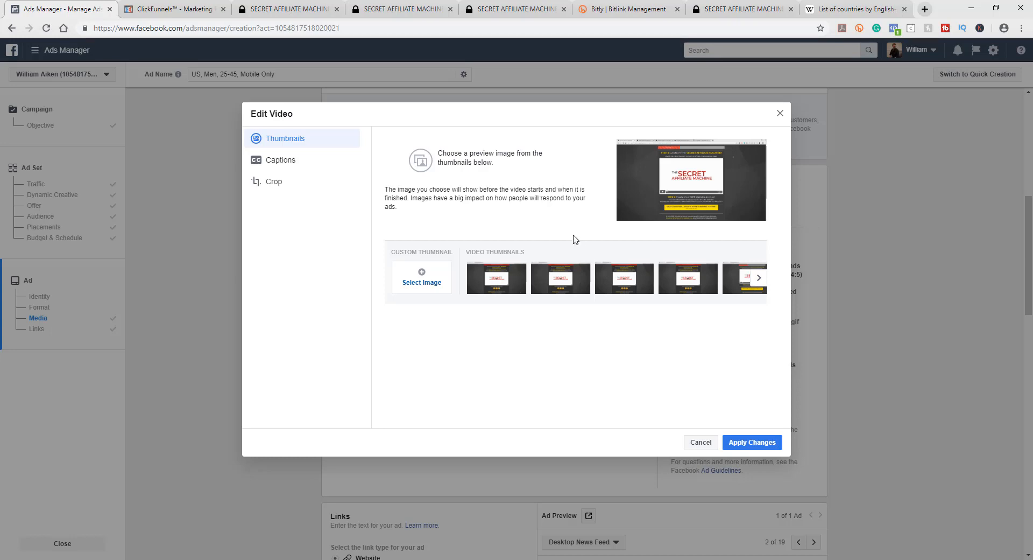
left_click(285, 161)
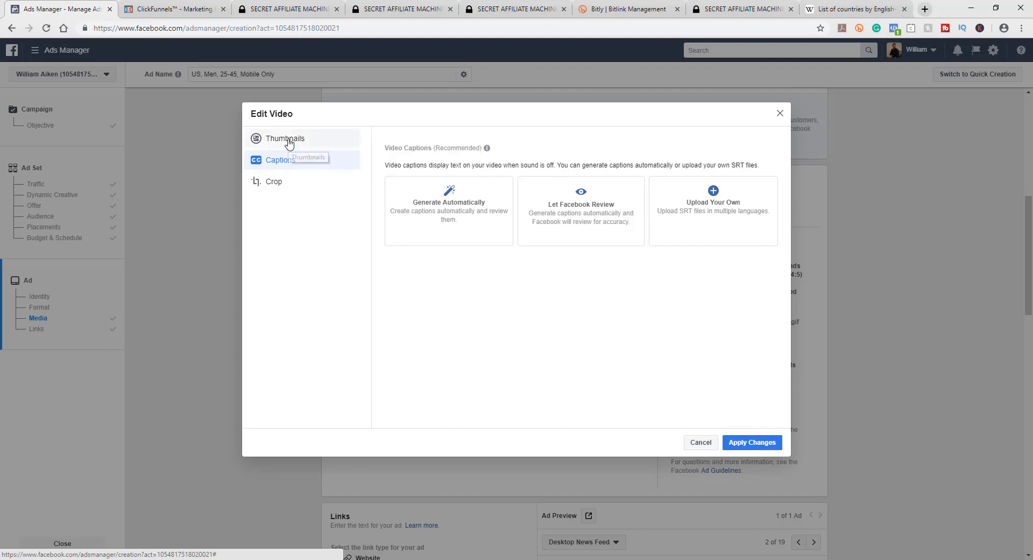
Choose the last suggested video thumbnail, showing the Secret Affiliate Machine page, as the ad video's preview image and apply the changes
left_click(259, 141)
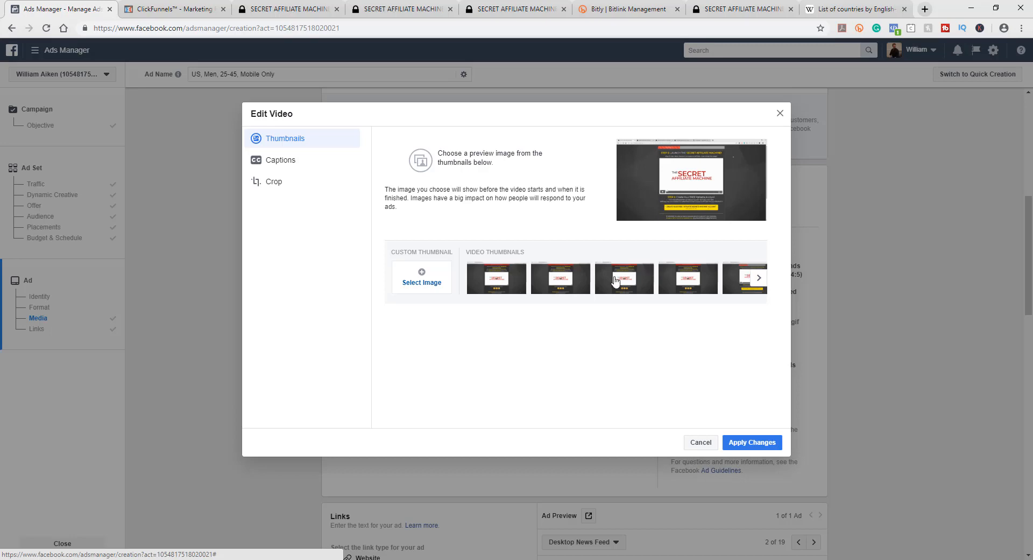
left_click(758, 279)
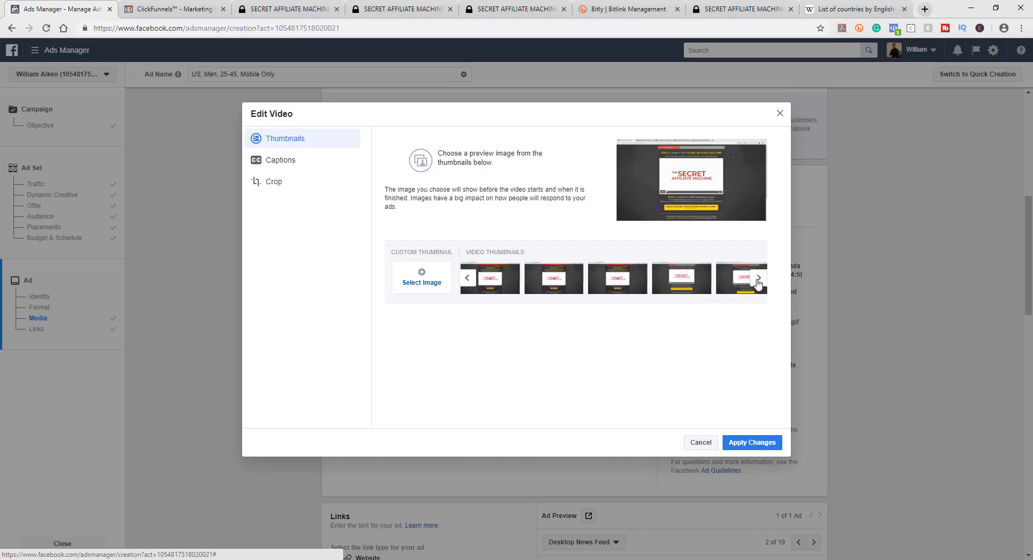
left_click(758, 279)
left_click(759, 279)
left_click(758, 279)
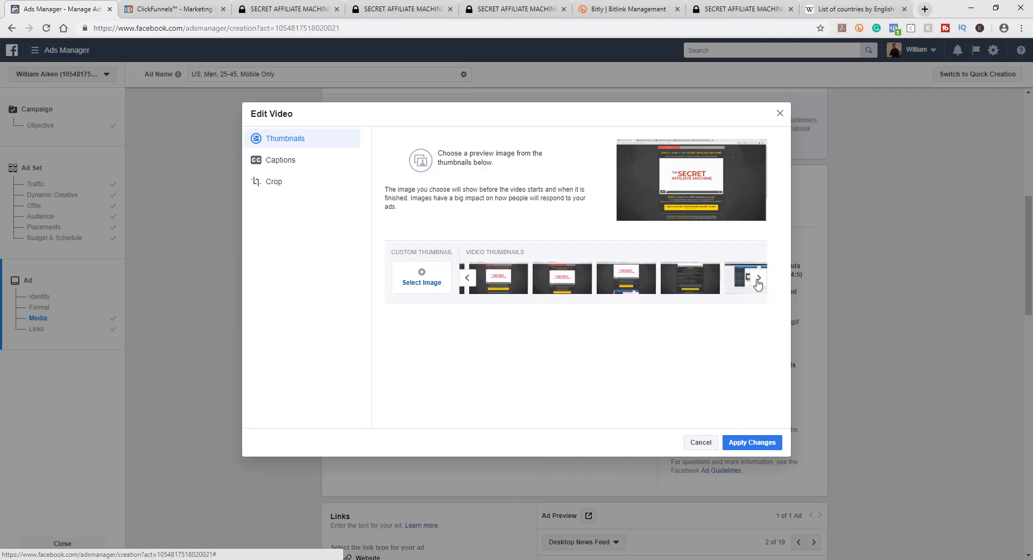
left_click(758, 280)
left_click(753, 280)
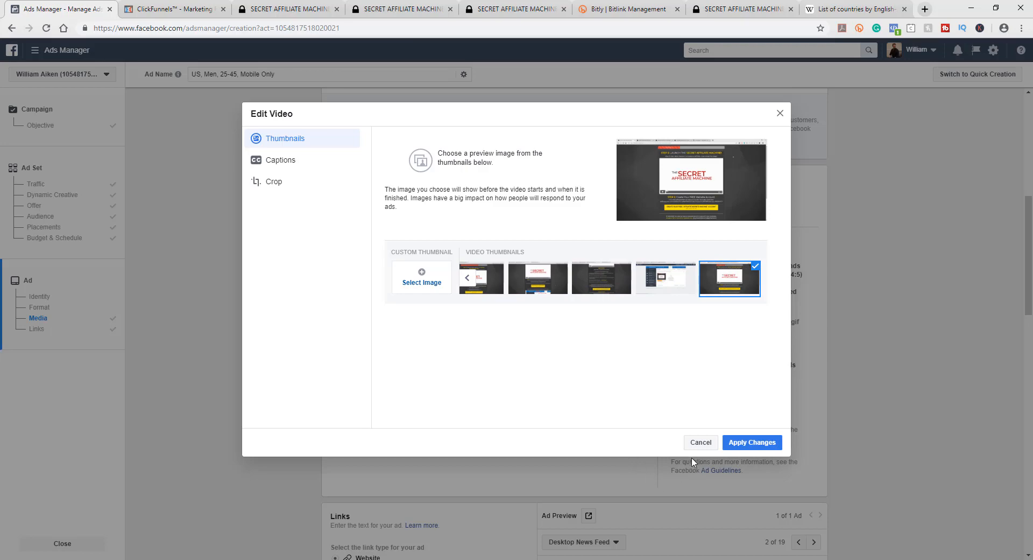
left_click(762, 445)
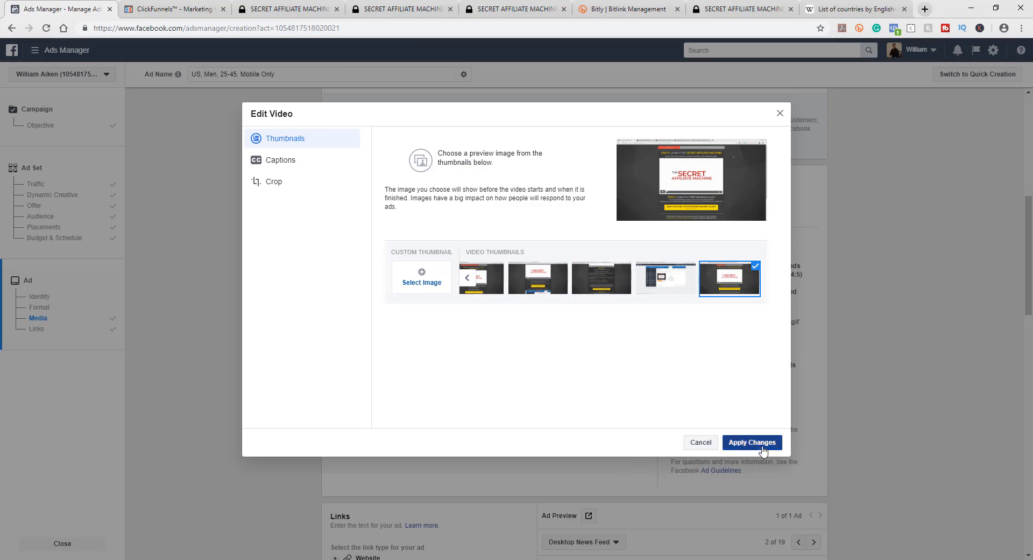
Play the video in the Desktop News Feed preview from its beginning with the system volume raised
scroll(801, 253, "down", 10)
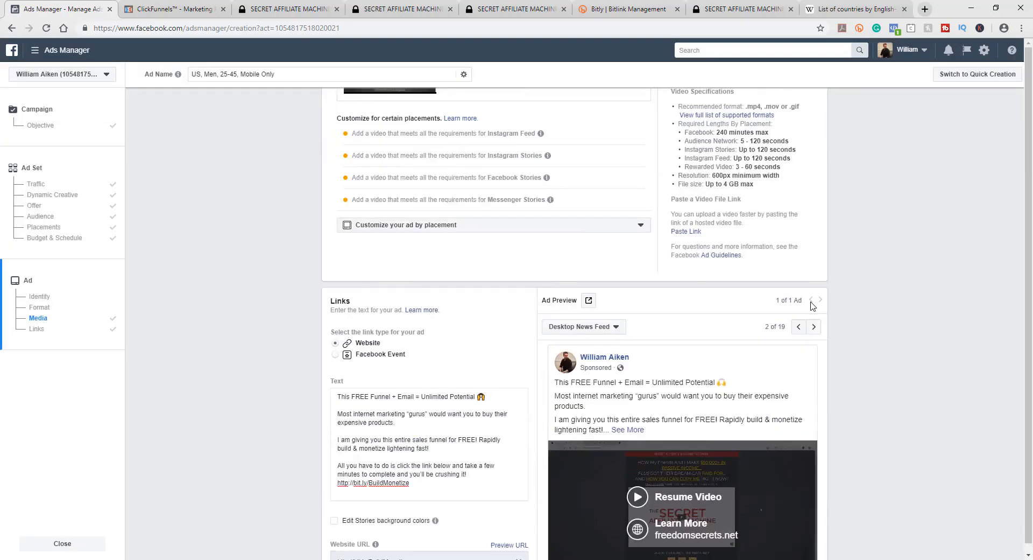
scroll(250, 450, "down", 2)
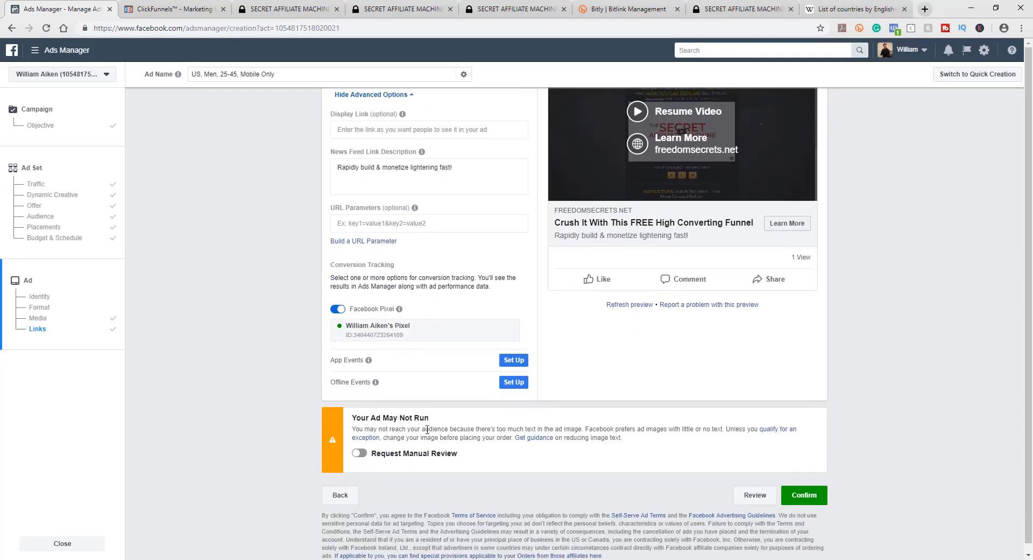
scroll(639, 300, "up", 4)
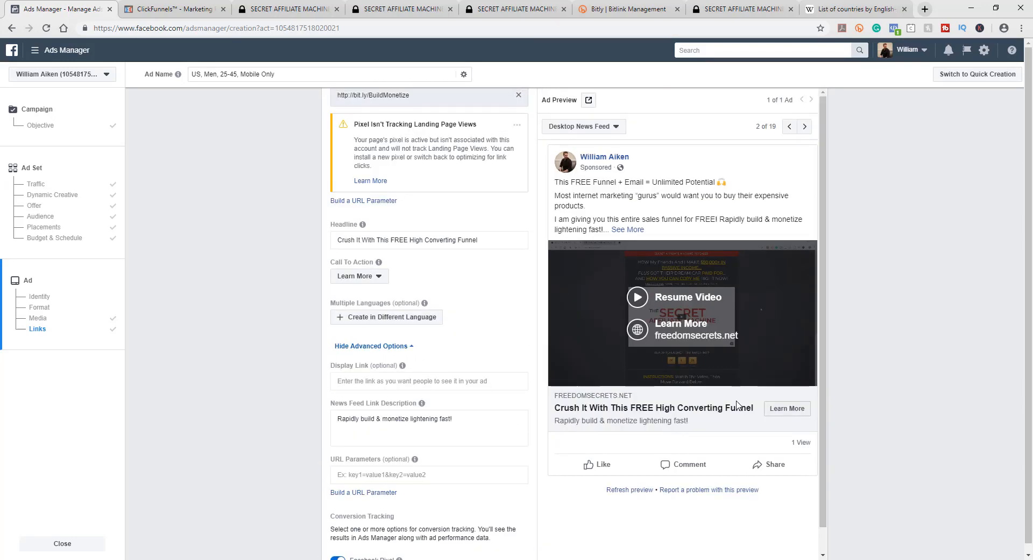
left_click(638, 299)
key("XF86AudioRaiseVolume")
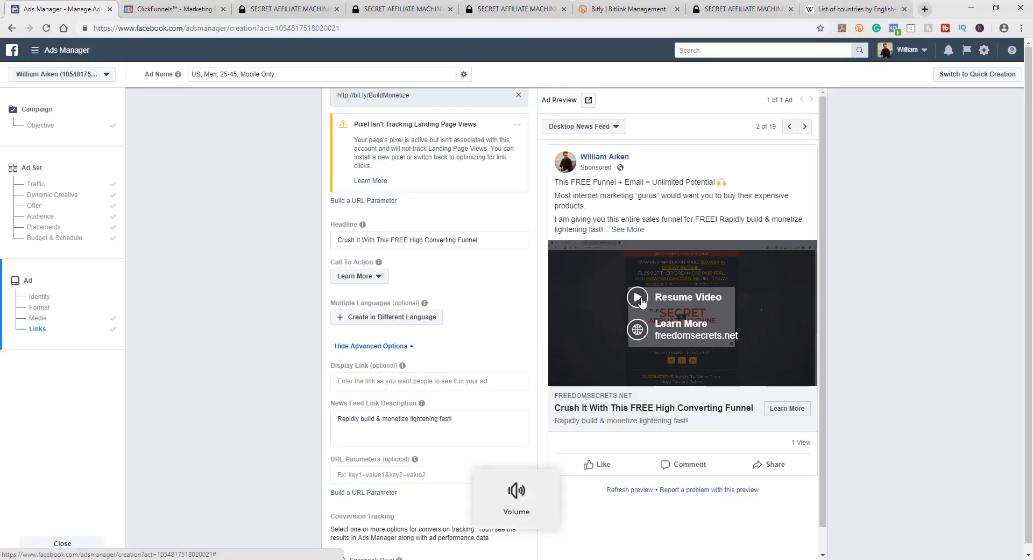
key("XF86AudioRaiseVolume")
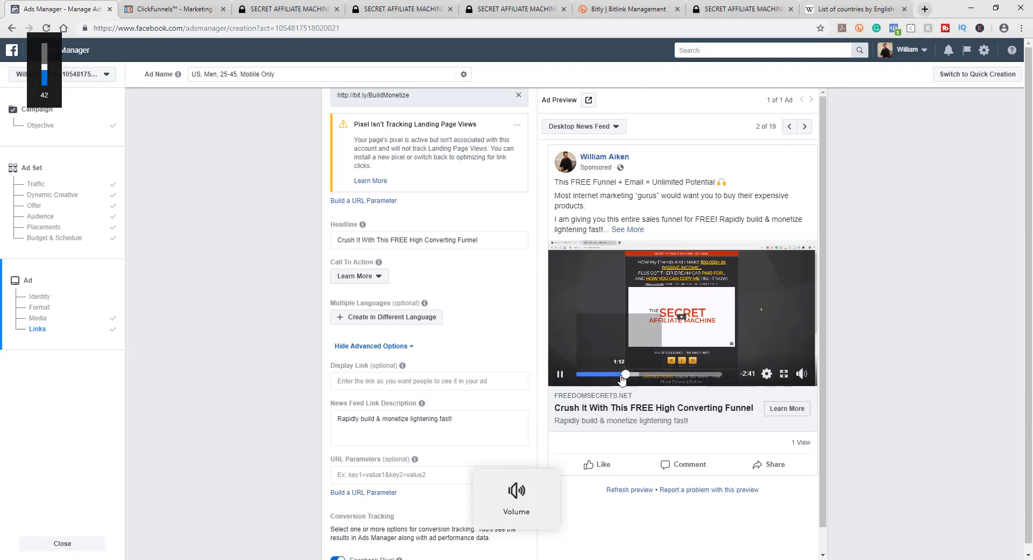
left_click_drag(624, 375, 576, 376)
key("XF86AudioRaiseVolume")
key("XF86AudioRaiseVolume")
key("XF86AudioRaiseVolume")
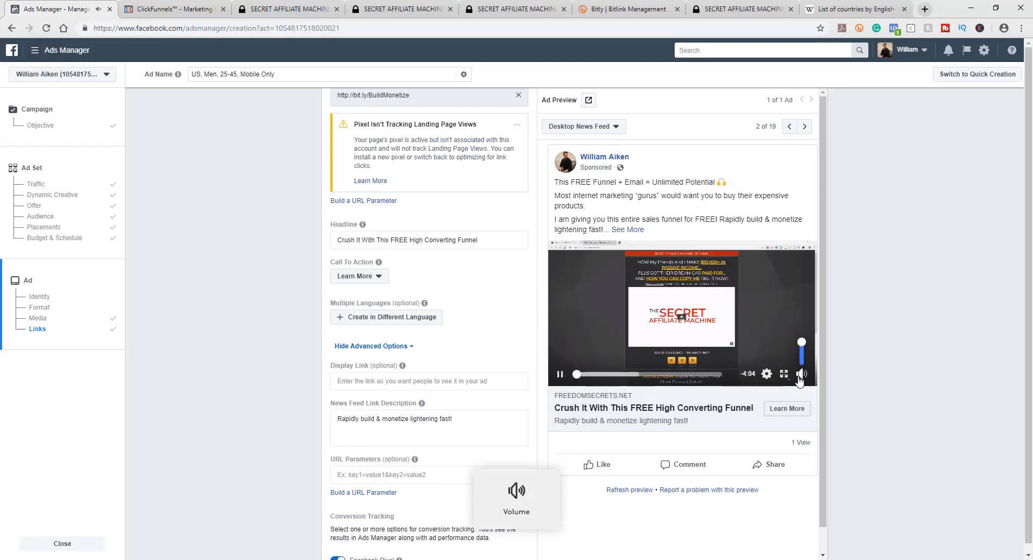
Watch the preview video with the system volume raised further, pause it and lower the volume
key("XF86AudioRaiseVolume")
key("XF86AudioRaiseVolume")
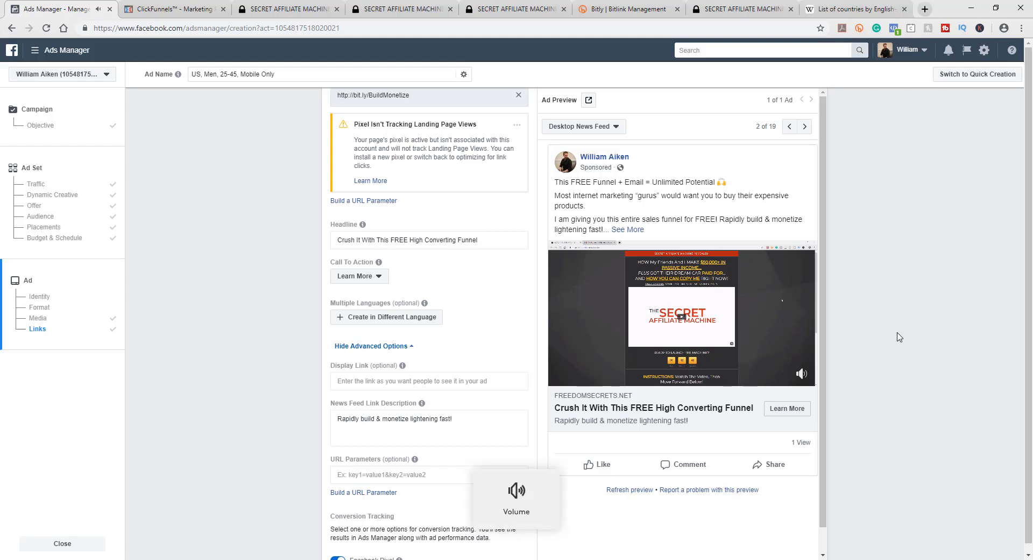
left_click(563, 375)
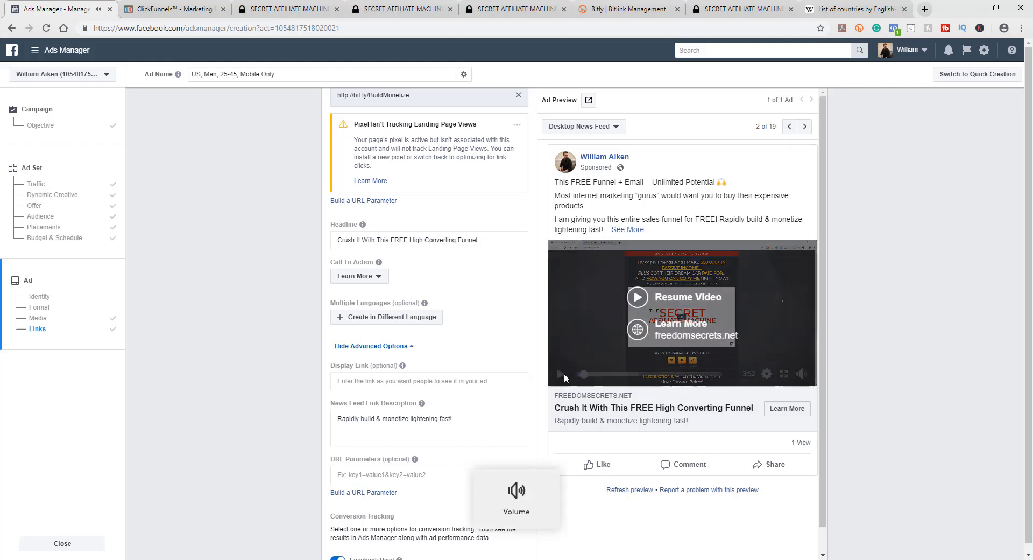
key("XF86AudioLowerVolume")
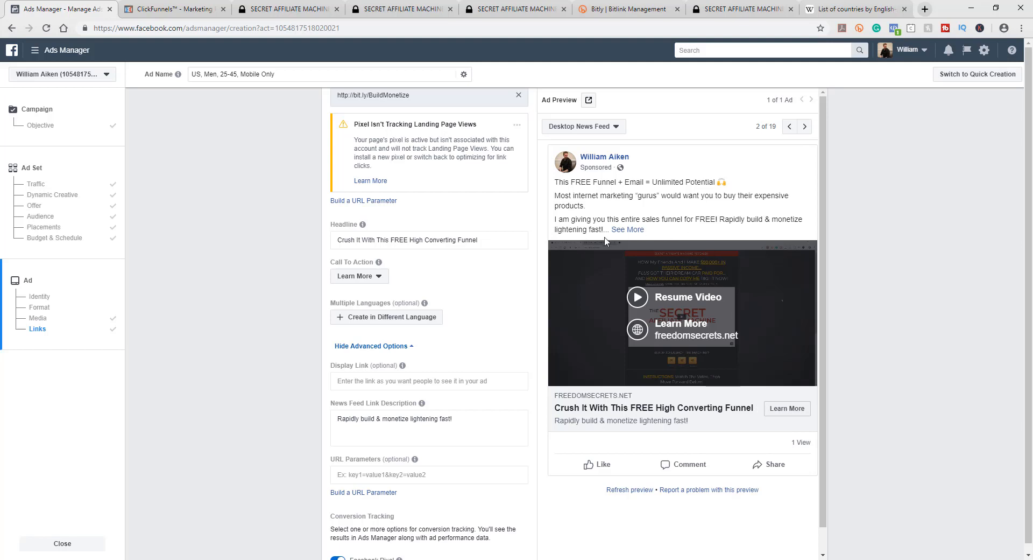
Check the funnel's Start step in ClickFunnels, return to Ads Manager and switch the ad preview to Mobile News Feed
left_click(204, 10)
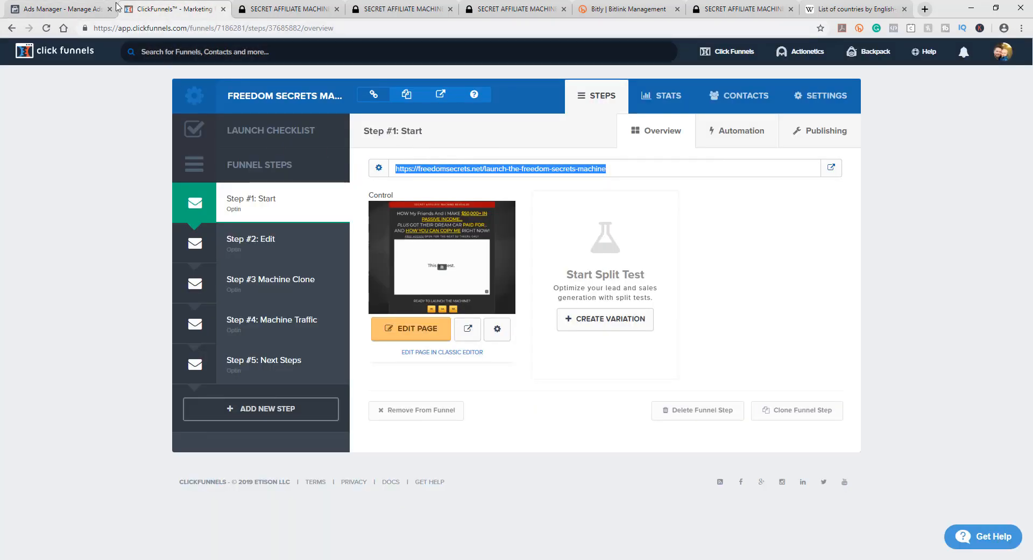
left_click(92, 9)
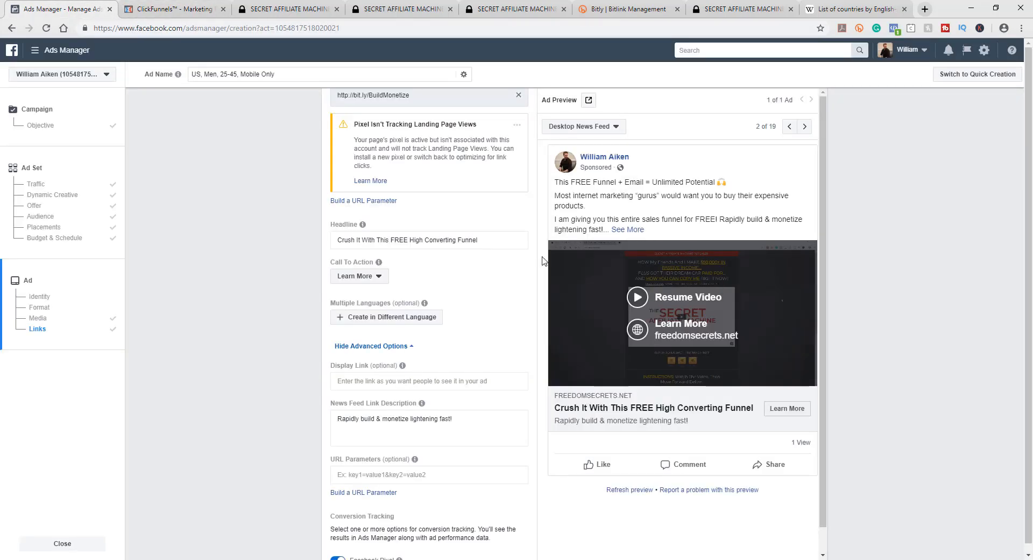
scroll(533, 280, "up", 6)
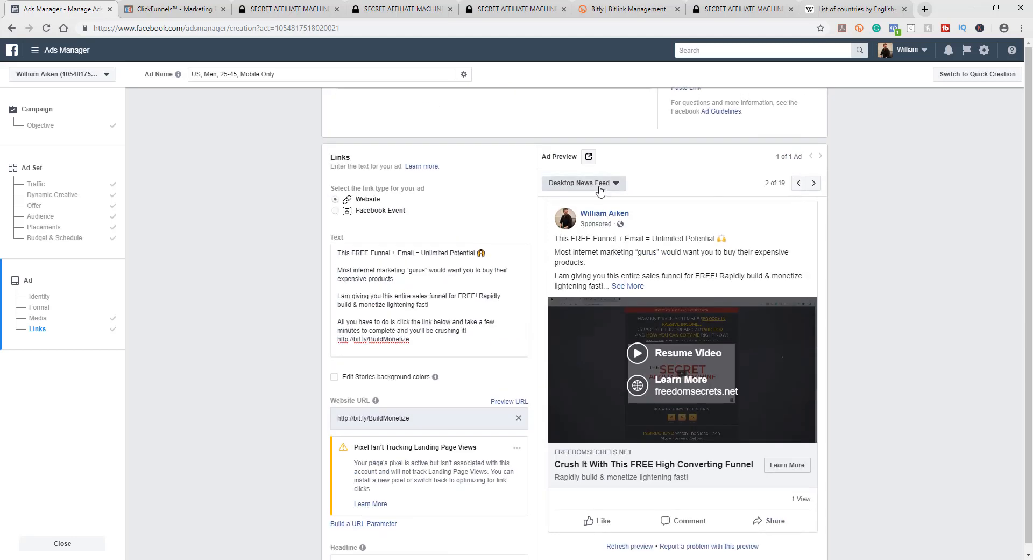
left_click(600, 186)
left_click(603, 215)
scroll(874, 268, "down", 2)
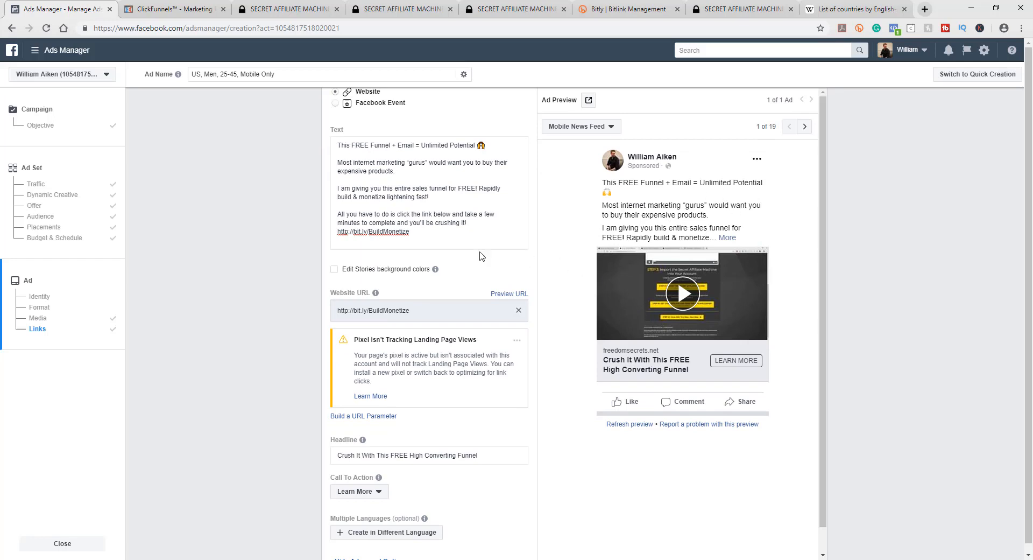
Remove the word "This" from the start of the ad text so it begins with "FREE Funnel + Email"
left_click_drag(409, 231, 342, 227)
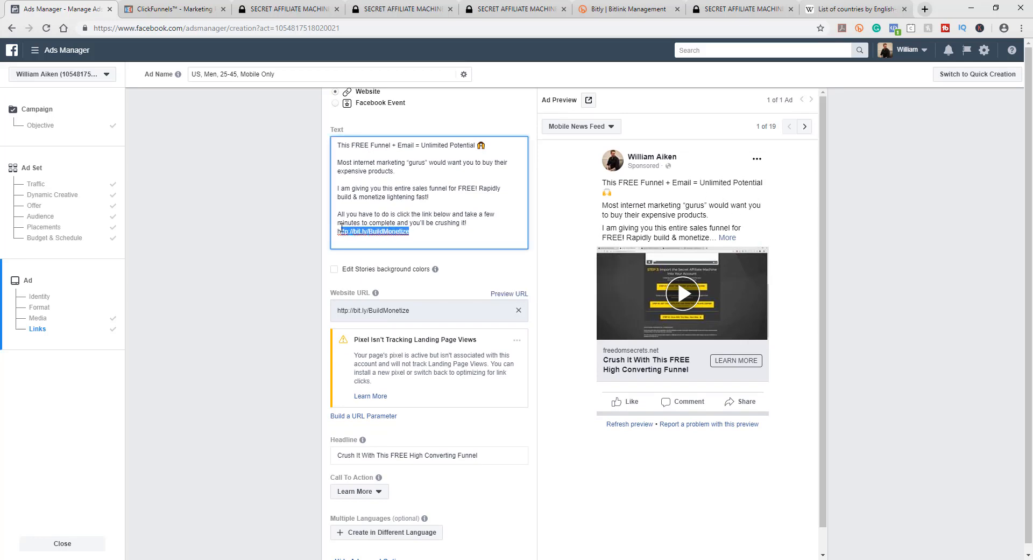
left_click(426, 221)
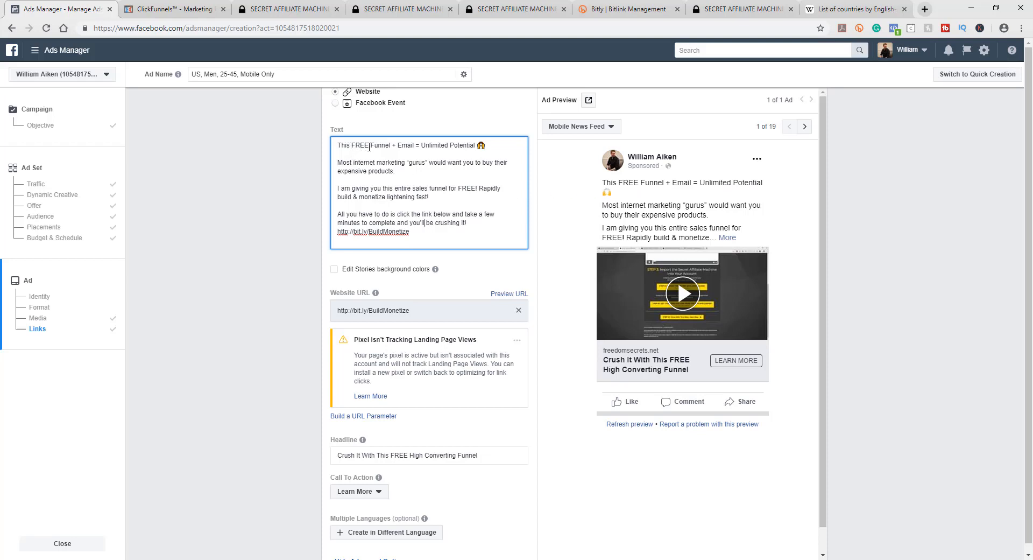
left_click_drag(352, 145, 333, 145)
key("BackSpace")
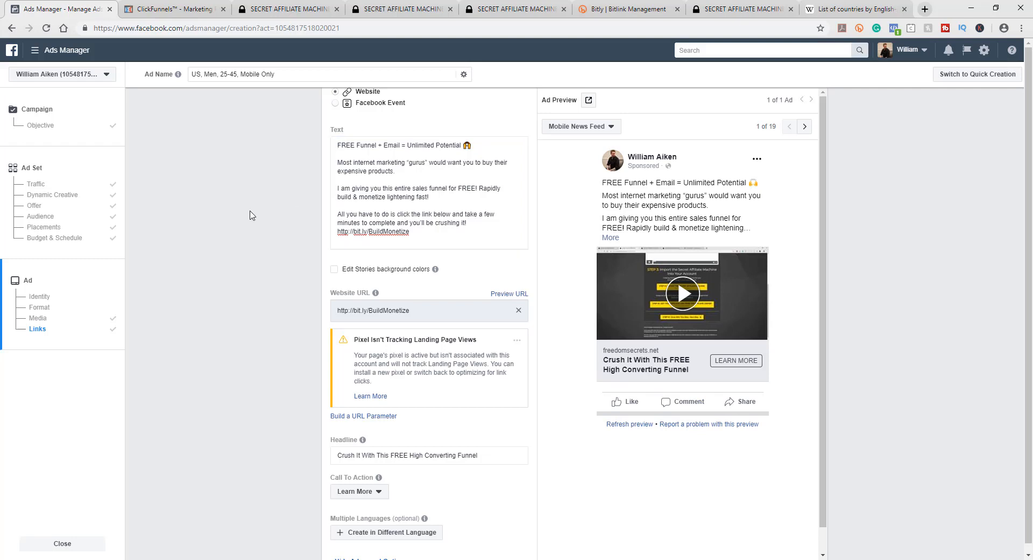
Examine the link description, conversion tracking, image-text notice and mobile preview of the ad
scroll(316, 347, "down", 5)
scroll(664, 485, "down", 3)
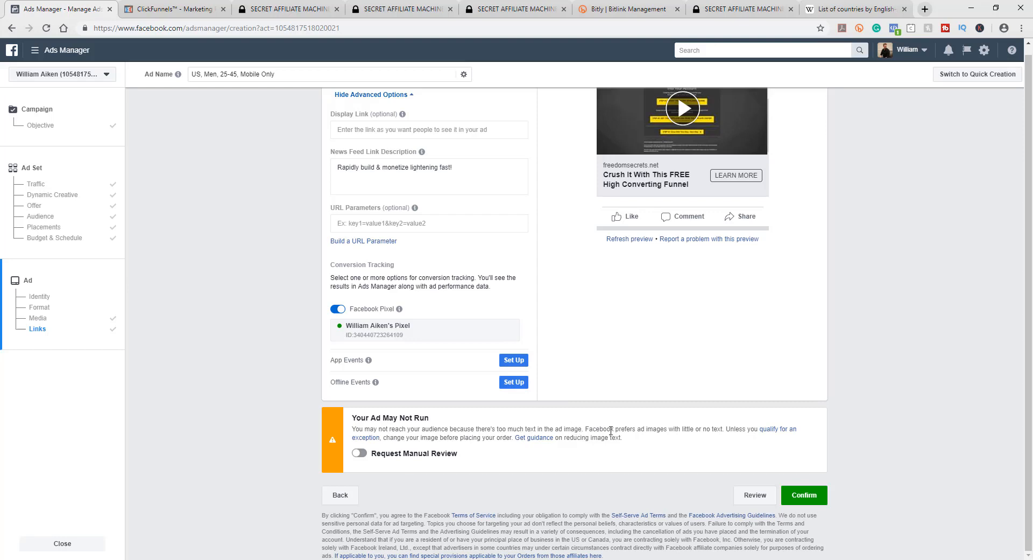
scroll(856, 363, "up", 3)
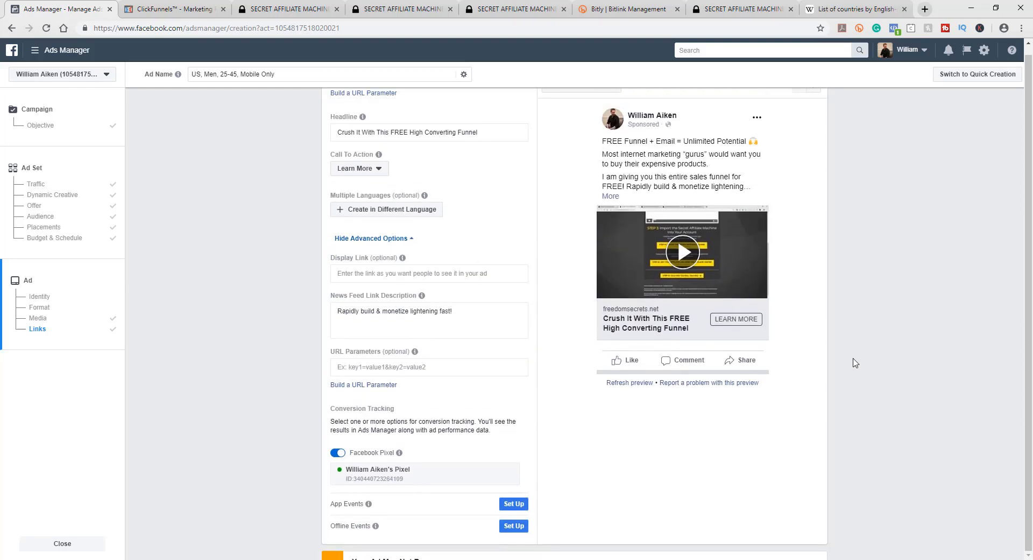
scroll(856, 363, "up", 4)
scroll(856, 363, "down", 4)
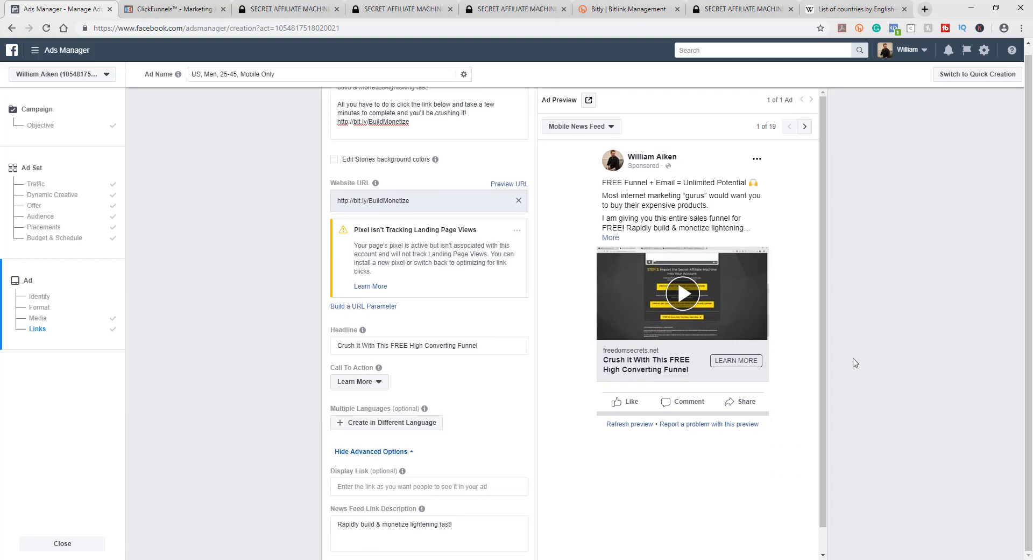
scroll(856, 364, "down", 3)
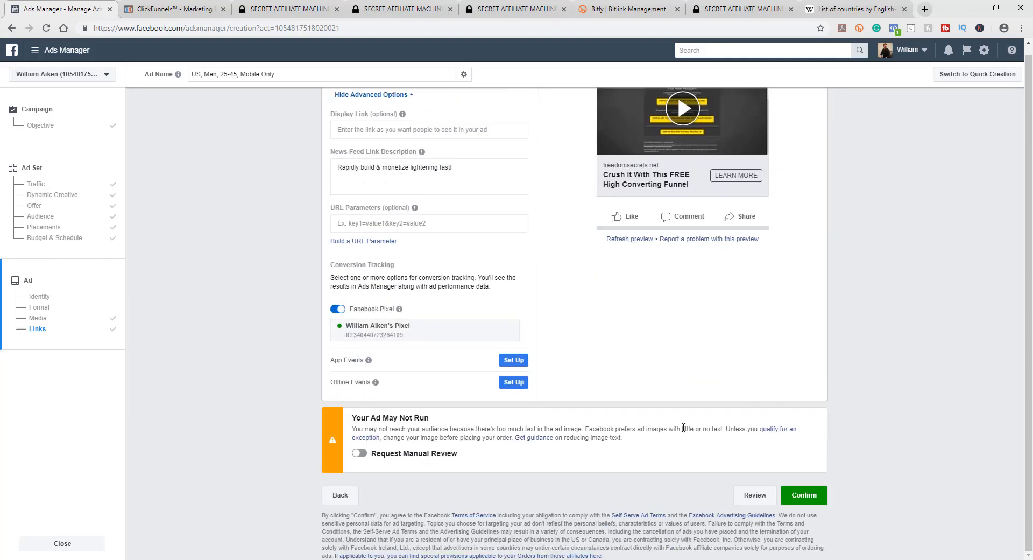
scroll(826, 359, "up", 3)
scroll(826, 360, "up", 1)
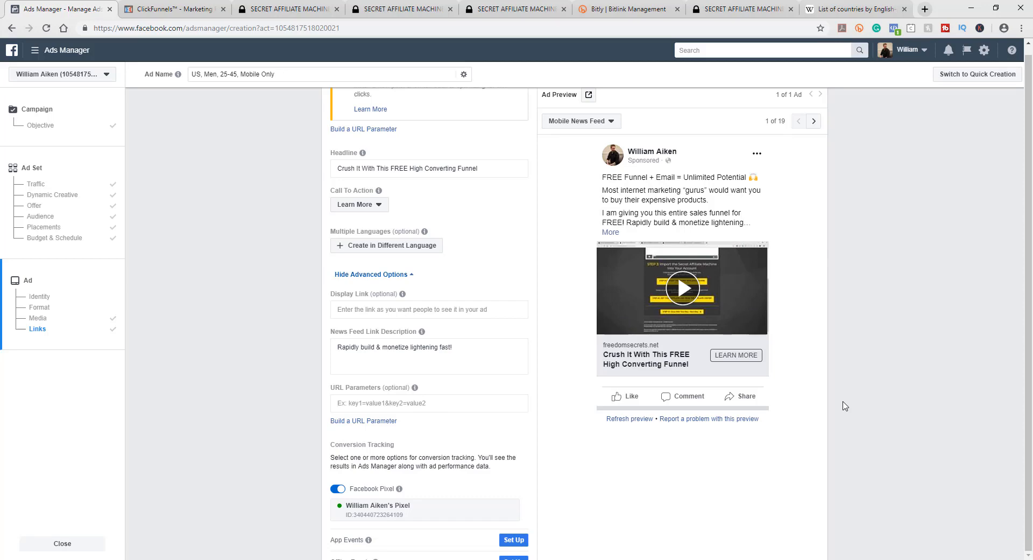
scroll(847, 403, "down", 3)
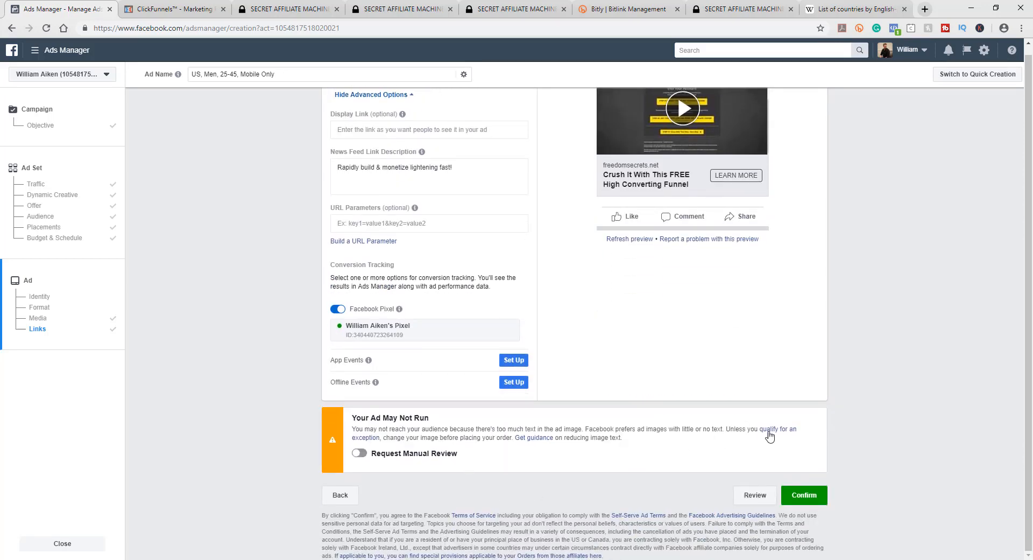
scroll(825, 338, "up", 3)
scroll(835, 373, "down", 3)
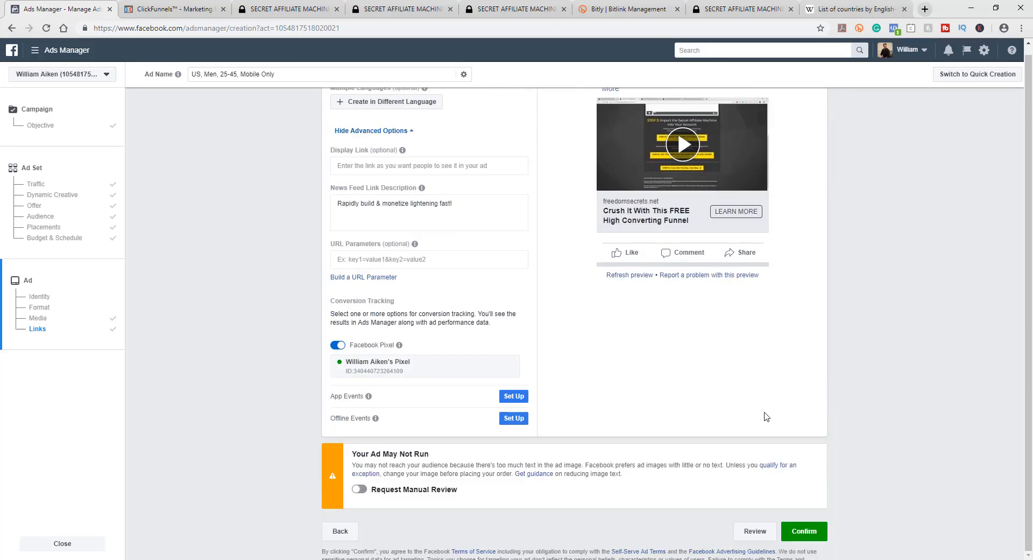
scroll(831, 373, "up", 4)
scroll(831, 373, "up", 2)
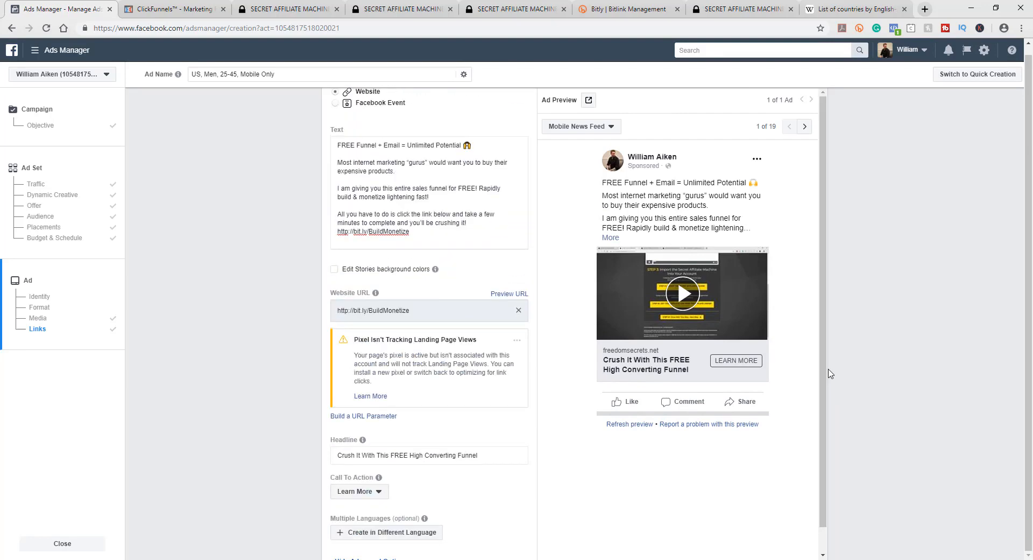
Look over the whole ad setup from Identity through Links once more and confirm the ad to submit it
scroll(831, 373, "up", 6)
scroll(831, 373, "up", 11)
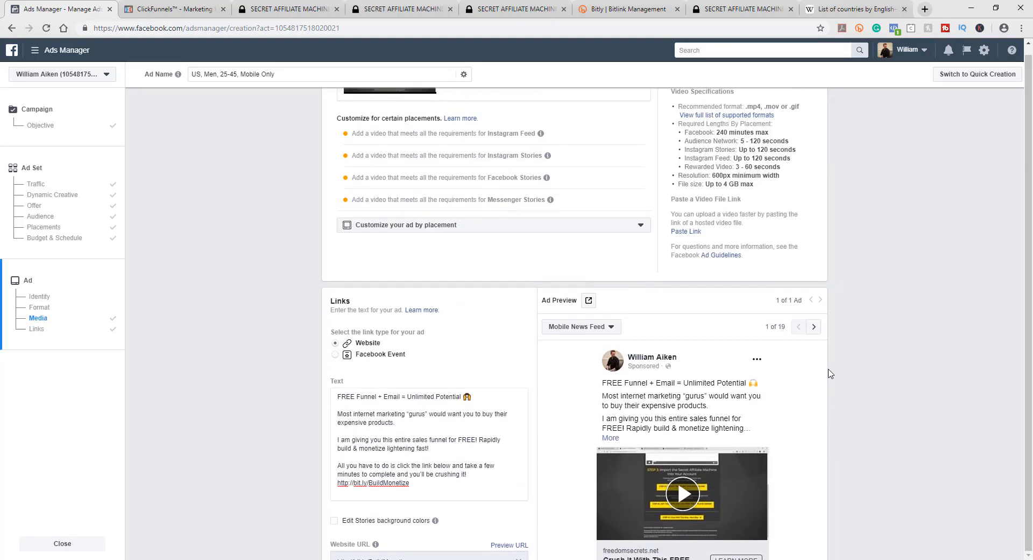
scroll(843, 374, "up", 3)
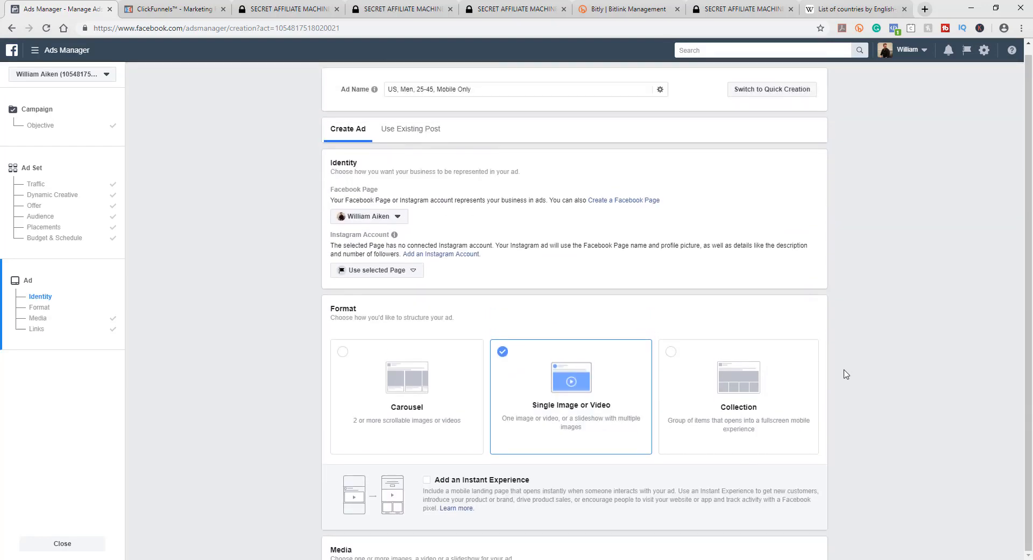
scroll(845, 374, "down", 20)
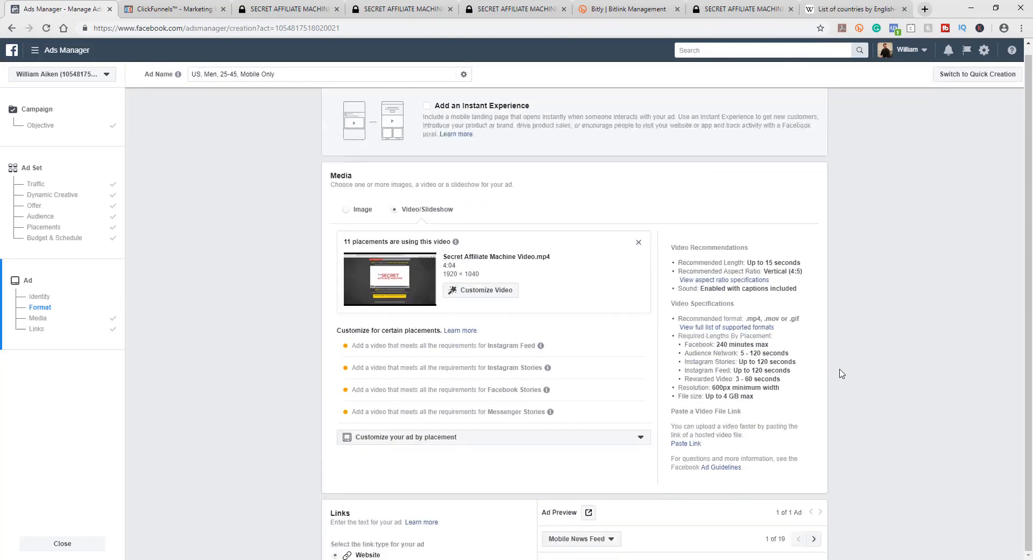
scroll(843, 374, "down", 6)
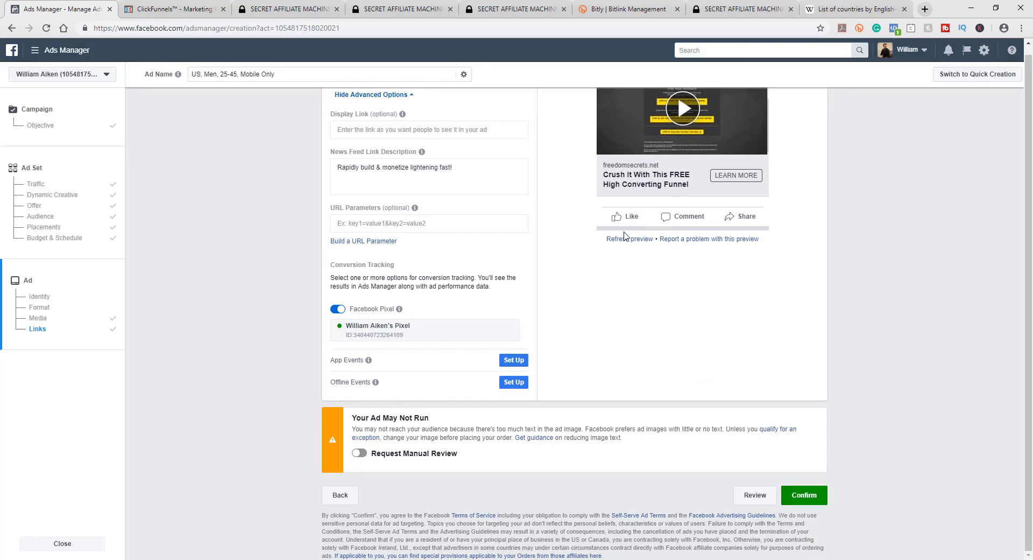
left_click(805, 496)
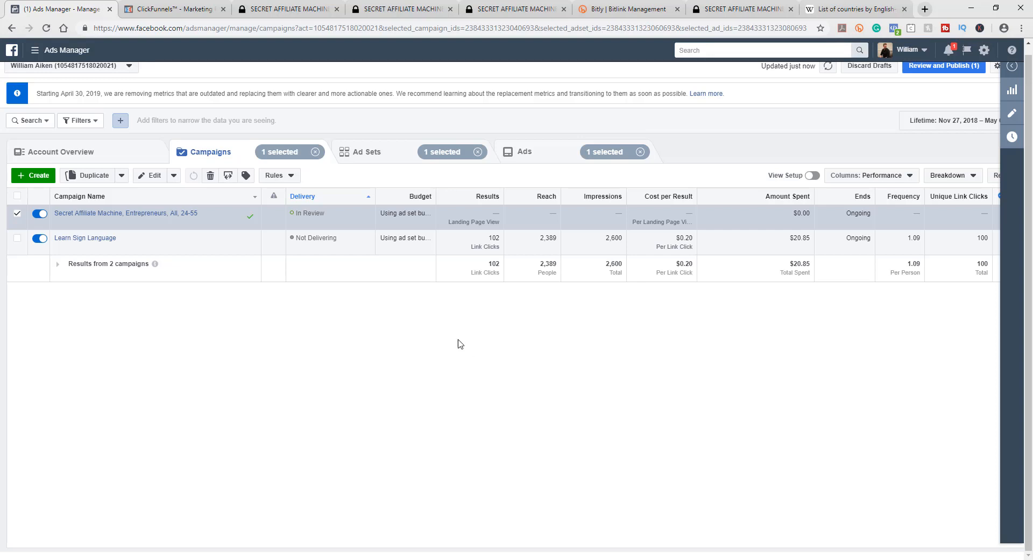
View the Secret Affiliate Machine campaign's charts, then open its ad set and examine the budget, schedule and estimated daily results
mouse_move(93, 220)
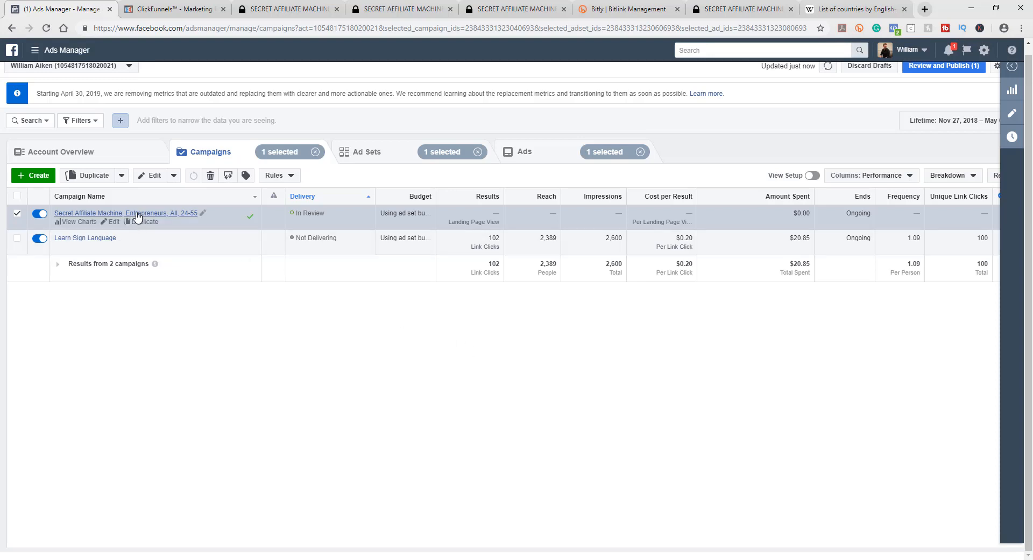
left_click(81, 222)
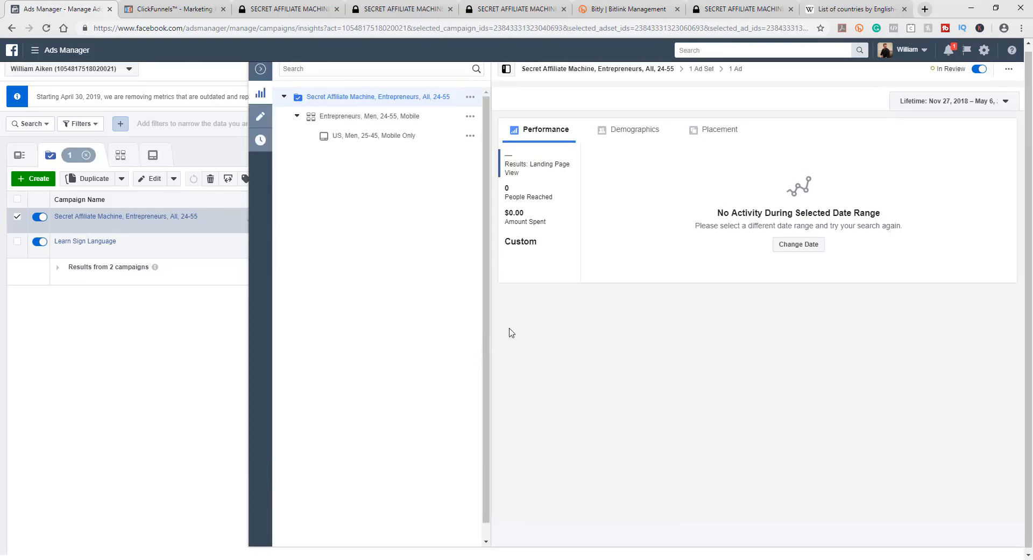
left_click(701, 74)
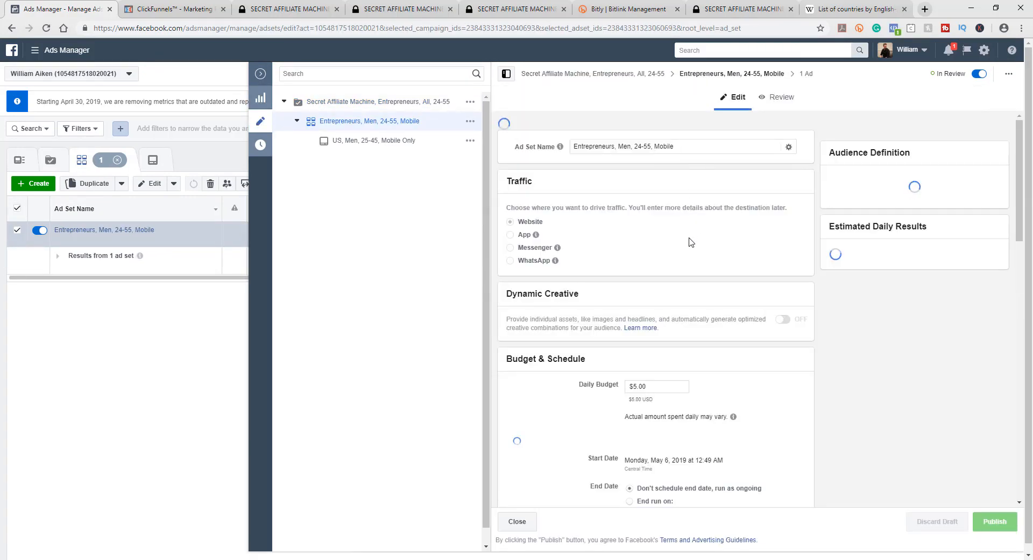
scroll(580, 279, "down", 3)
scroll(581, 279, "down", 3)
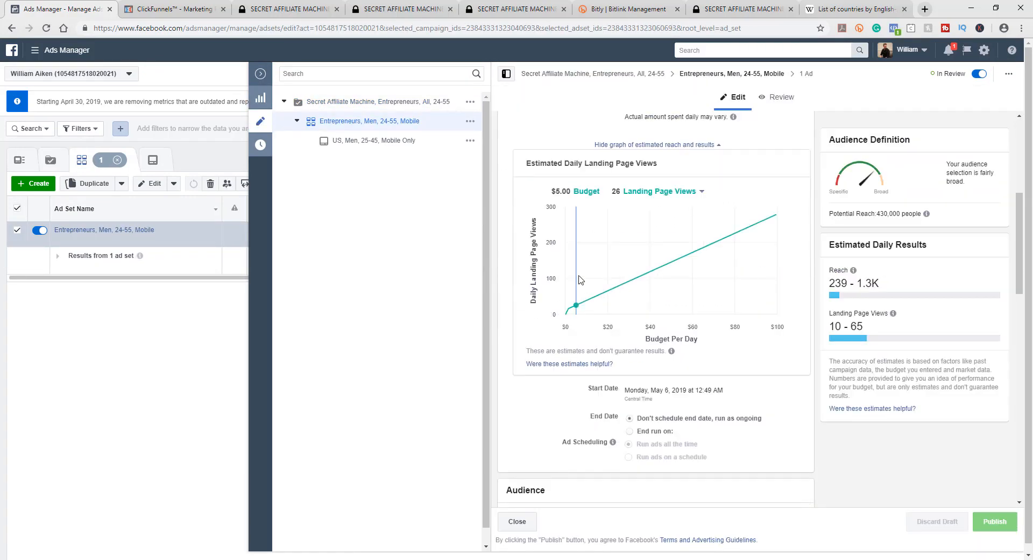
scroll(580, 279, "down", 1)
scroll(904, 222, "down", 3)
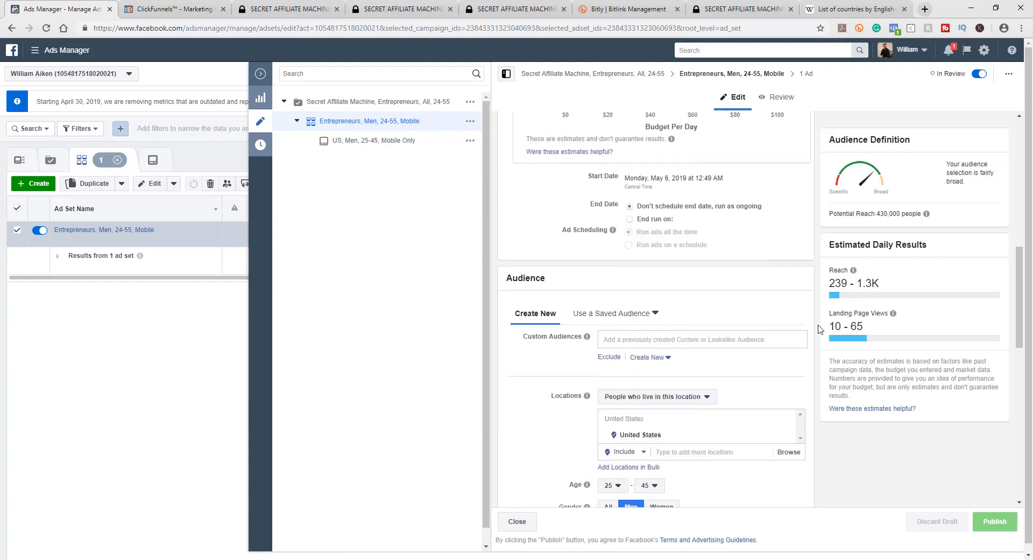
scroll(819, 329, "up", 5)
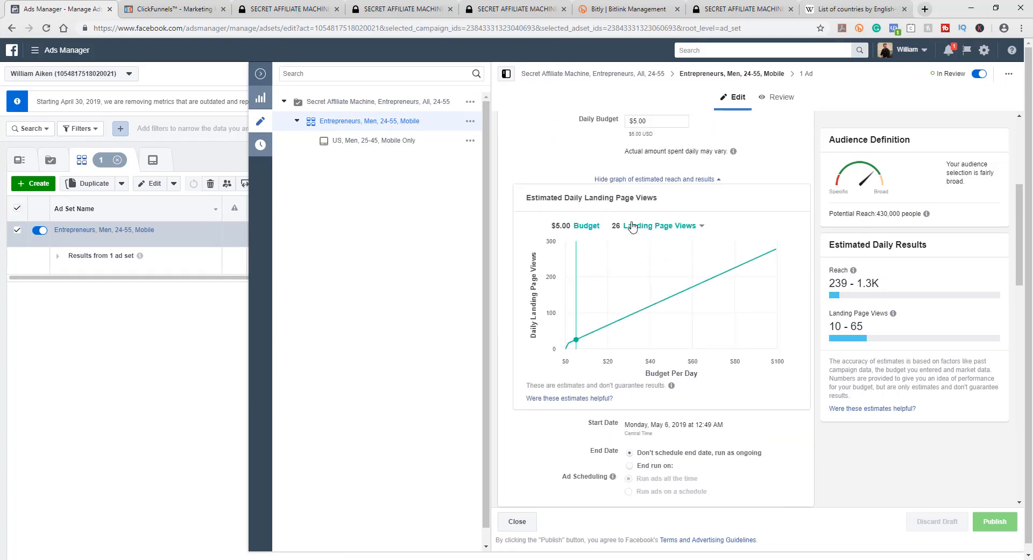
scroll(829, 339, "down", 1)
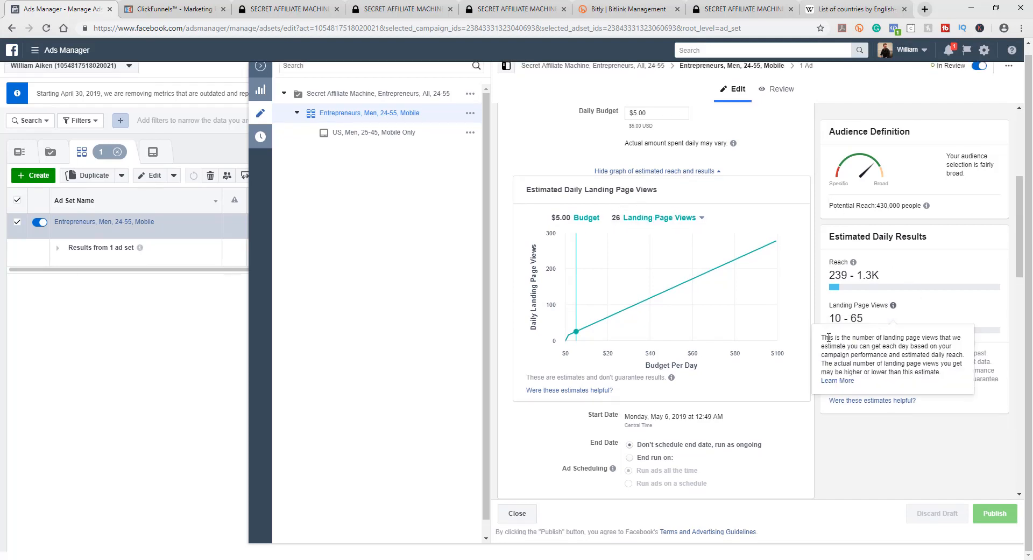
Examine the ad set's audience, locations, age, gender, languages, detailed targeting and placement settings
scroll(710, 385, "down", 3)
scroll(690, 389, "down", 7)
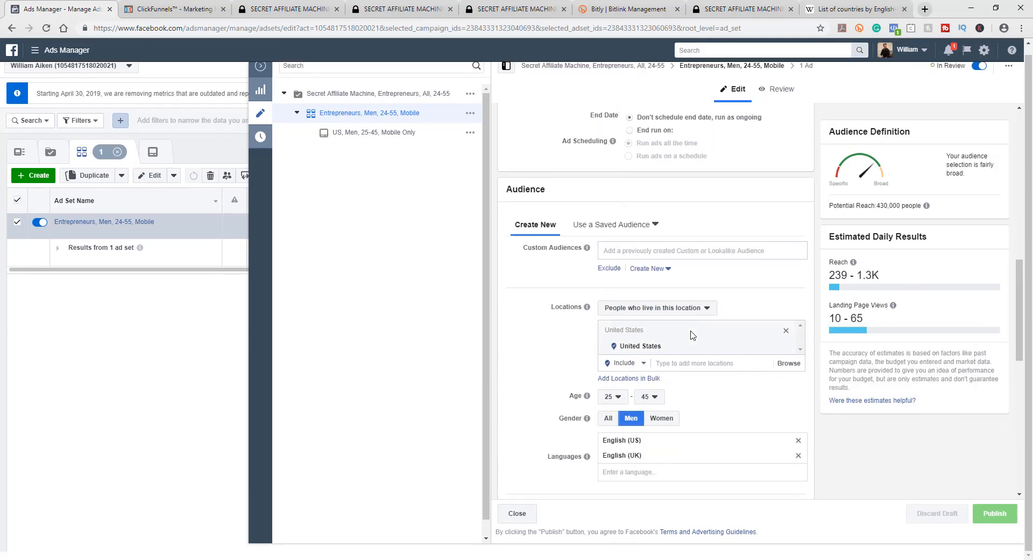
scroll(611, 336, "down", 6)
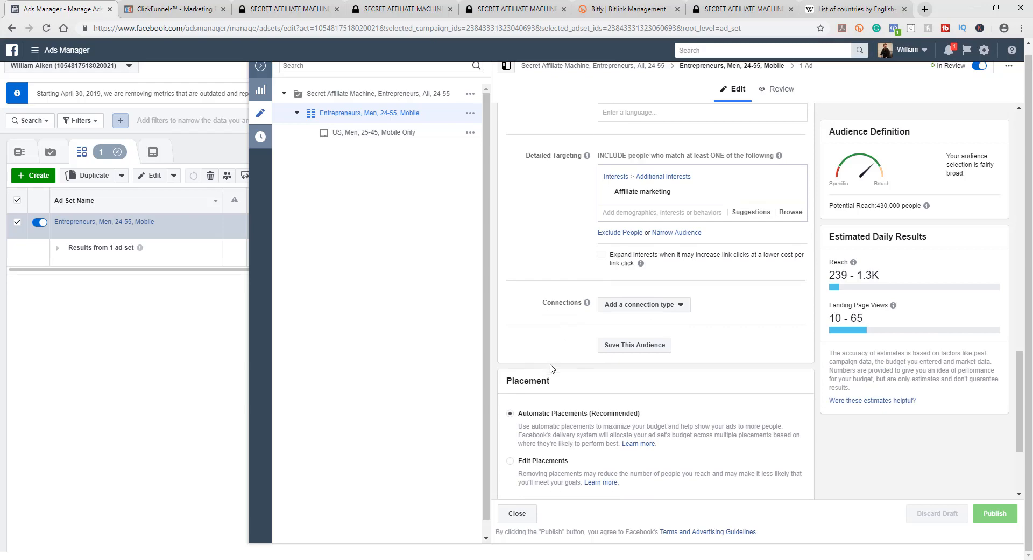
scroll(628, 279, "up", 12)
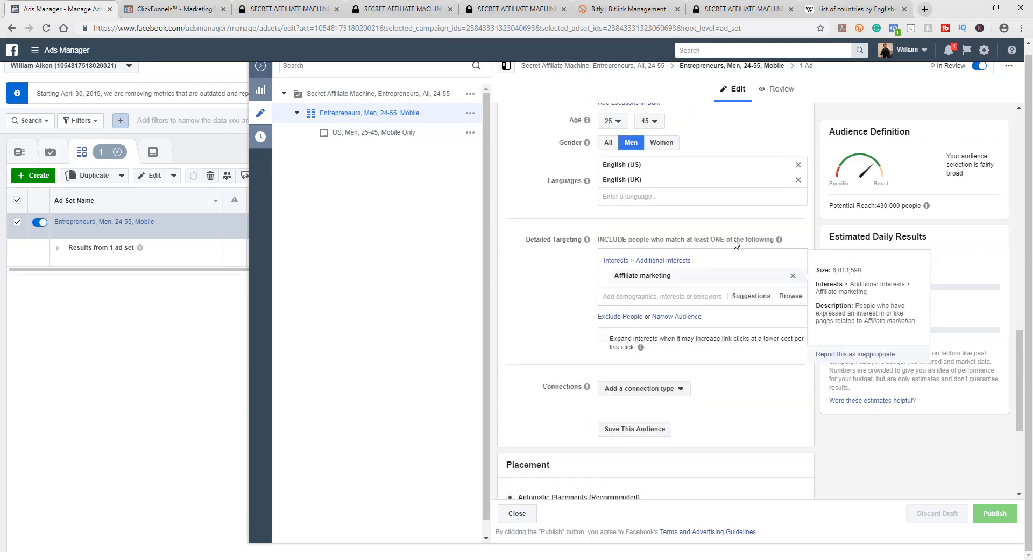
scroll(736, 244, "up", 2)
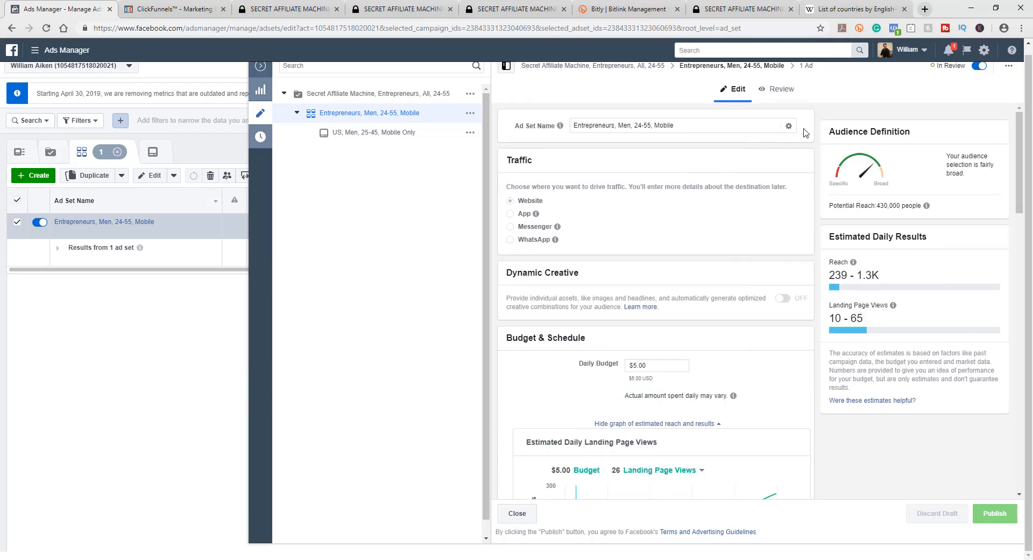
Open the ad "US, Men, 25-45, Mobile Only", look over its settings down to Tracking and close the editor
left_click(809, 67)
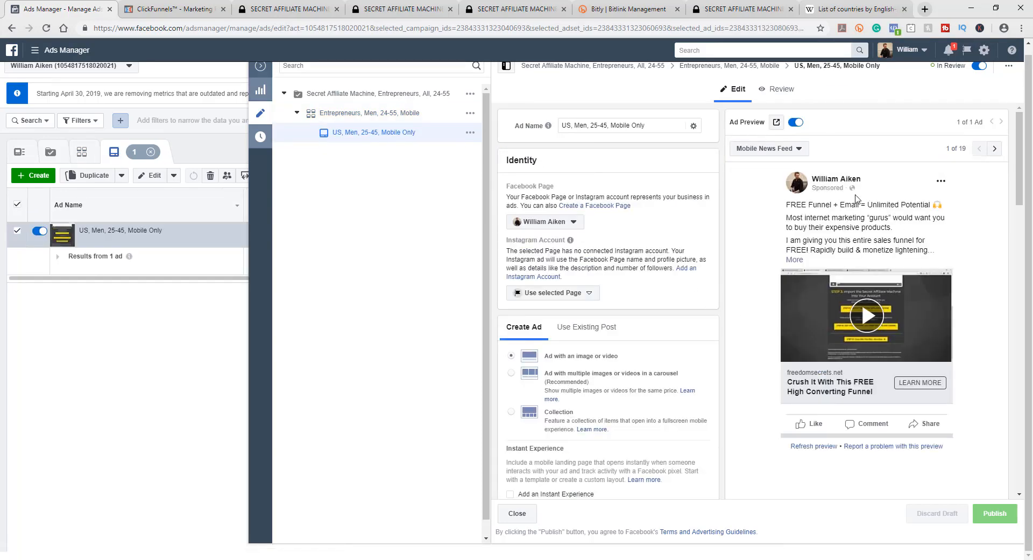
scroll(648, 337, "down", 4)
scroll(648, 337, "down", 15)
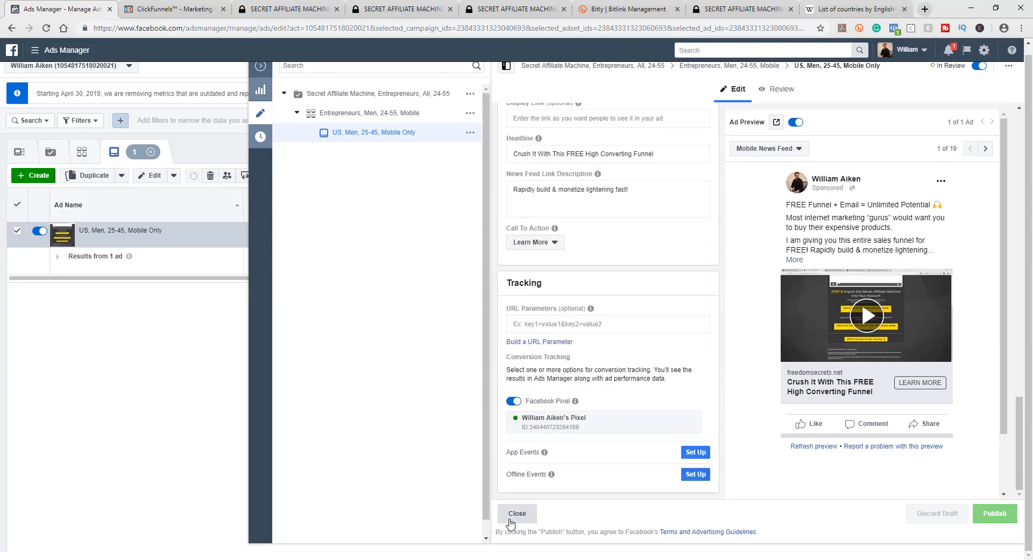
left_click(514, 515)
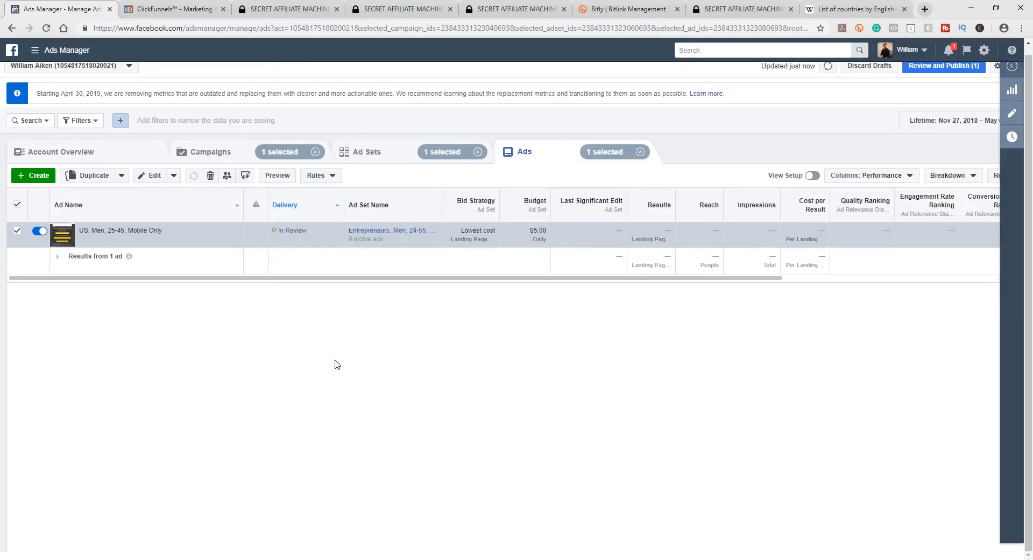